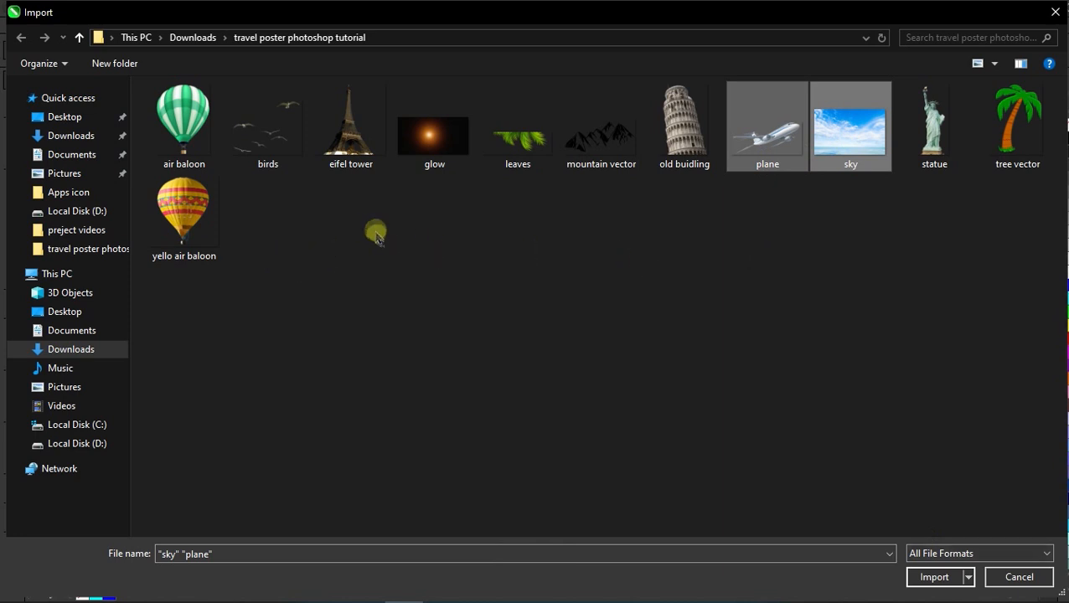
# Import the sky and plane images and place them on the canvas.
pyautogui.click(943, 575)
pyautogui.moveTo(101, 140); pyautogui.dragTo(292, 276)
pyautogui.moveTo(150, 245); pyautogui.dragTo(321, 360)
# Enlarge the plane to the 215.9 mm page width and centre it on the page.
pyautogui.moveTo(212, 192); pyautogui.dragTo(312, 203)
pyautogui.press('p')
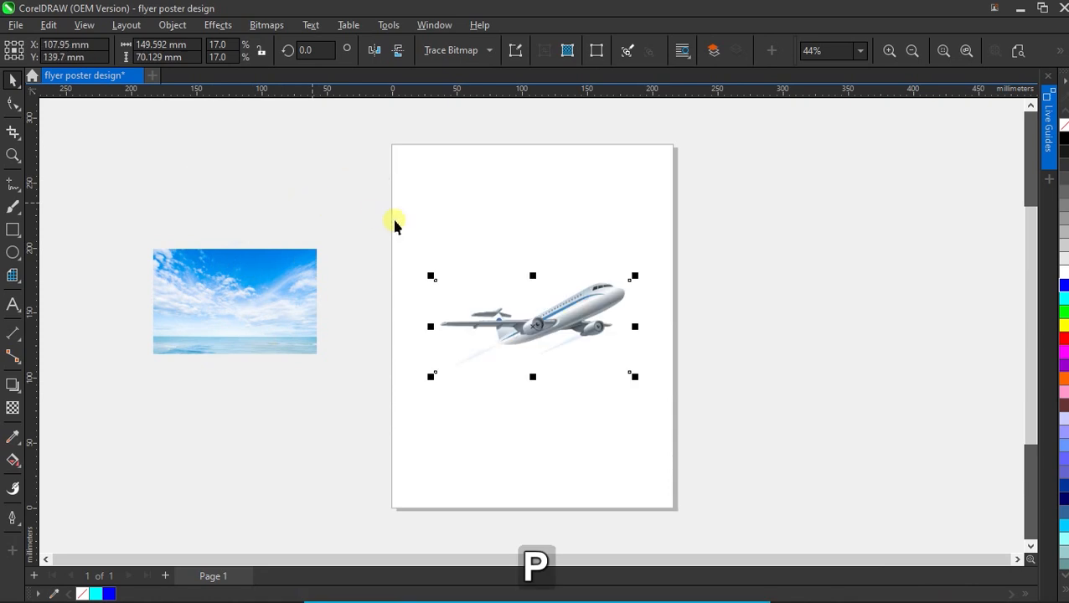
pyautogui.moveTo(627, 280); pyautogui.dragTo(672, 226)
pyautogui.moveTo(473, 322); pyautogui.dragTo(396, 382)
pyautogui.press('p')
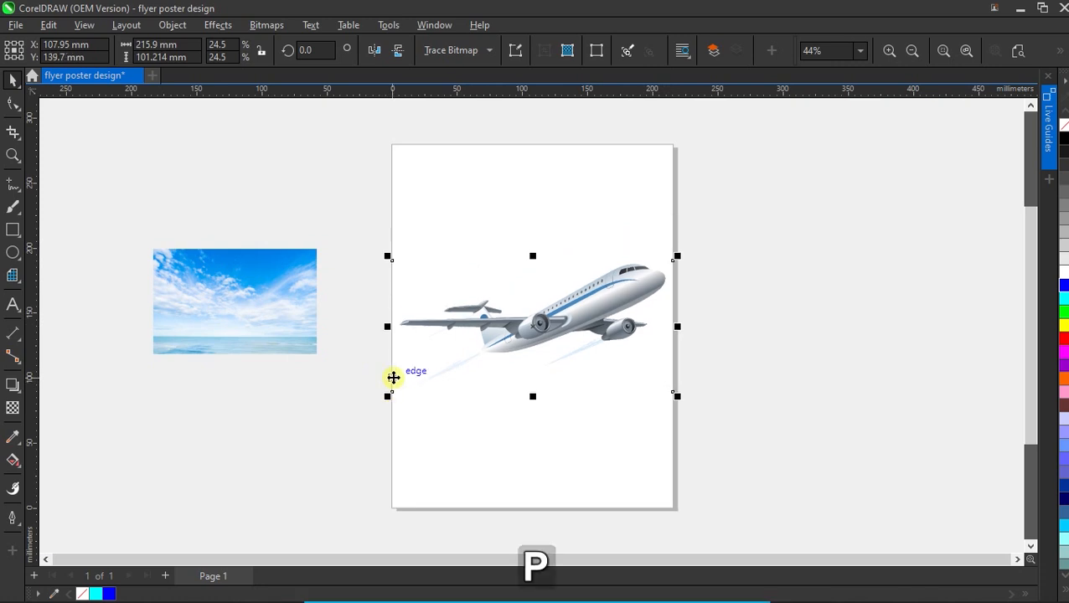
pyautogui.click(749, 308)
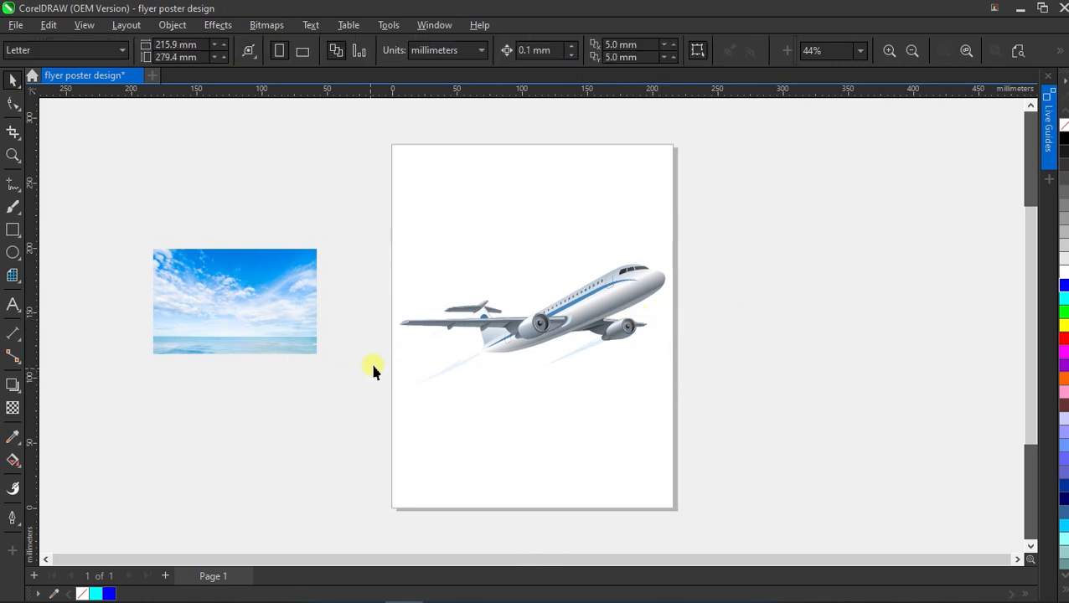
# Add a page-sized cyan rectangle with a linear transparency fading it from the bottom edge up toward the plane.
pyautogui.doubleClick(13, 229)
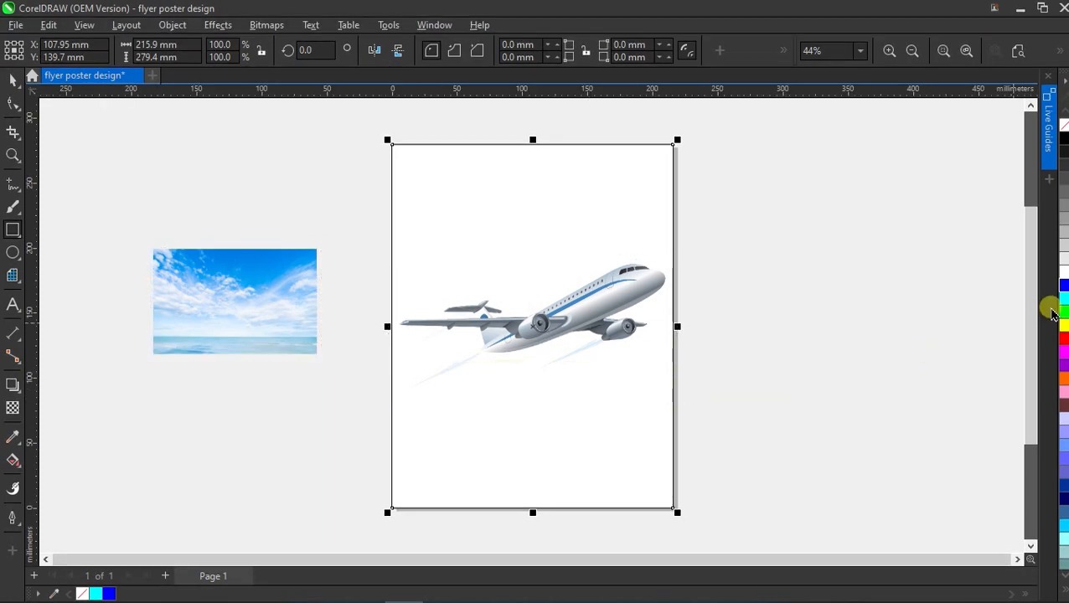
pyautogui.click(1064, 298)
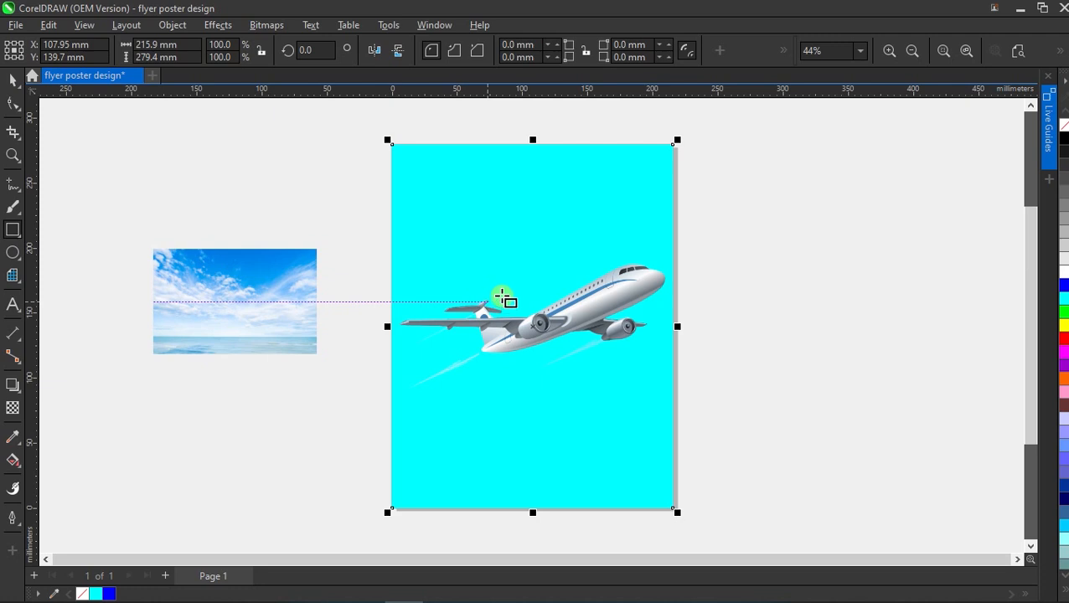
pyautogui.click(12, 408)
pyautogui.moveTo(602, 529); pyautogui.dragTo(540, 423)
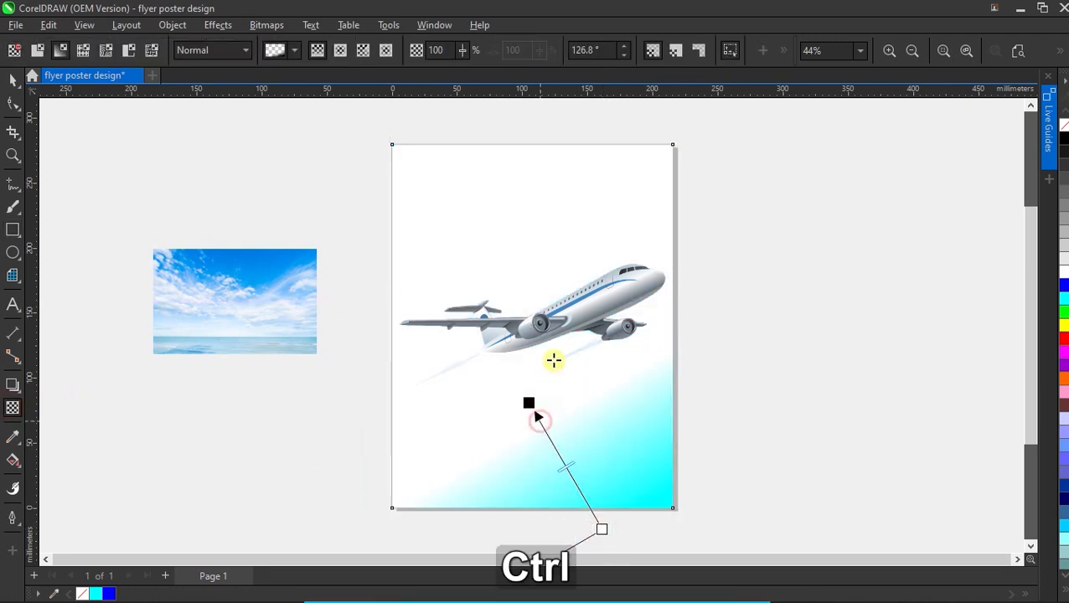
pyautogui.moveTo(547, 374); pyautogui.dragTo(553, 348)
pyautogui.moveTo(604, 529); pyautogui.dragTo(568, 508)
pyautogui.click(11, 78)
# Move the sky photo to the page top, enlarge it to span the width, and send it behind the plane.
pyautogui.click(341, 174)
pyautogui.moveTo(246, 265); pyautogui.dragTo(675, 150)
pyautogui.moveTo(502, 253); pyautogui.dragTo(399, 333)
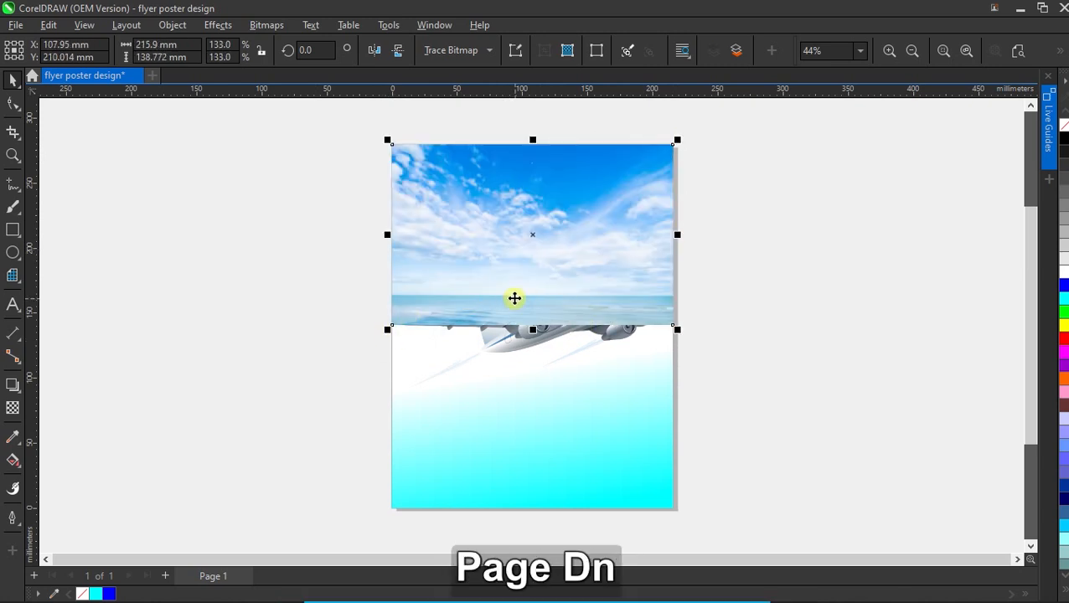
pyautogui.hotkey('ctrl', 'pagedown')
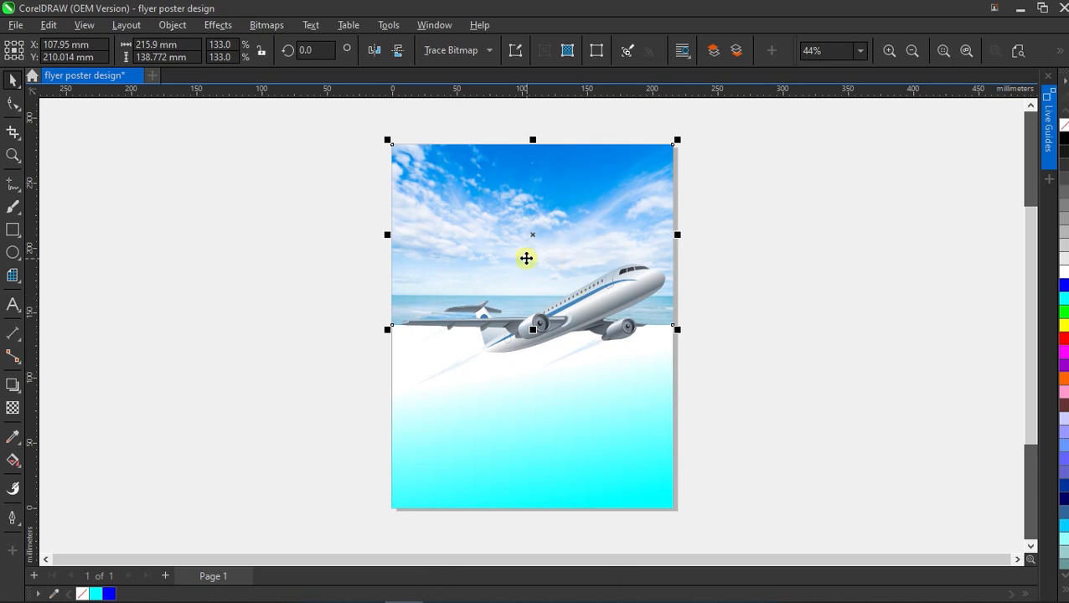
# Fade the sky photo out downward from its top edge with a linear transparency.
pyautogui.click(12, 406)
pyautogui.moveTo(516, 131); pyautogui.dragTo(515, 273)
pyautogui.moveTo(515, 127); pyautogui.dragTo(515, 171)
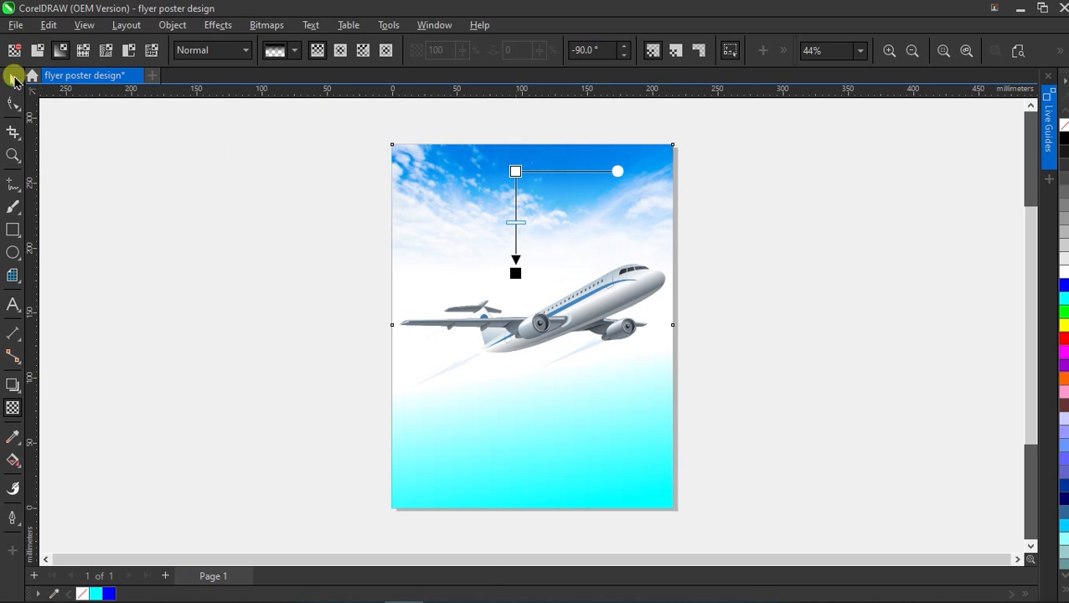
pyautogui.click(12, 81)
pyautogui.click(718, 288)
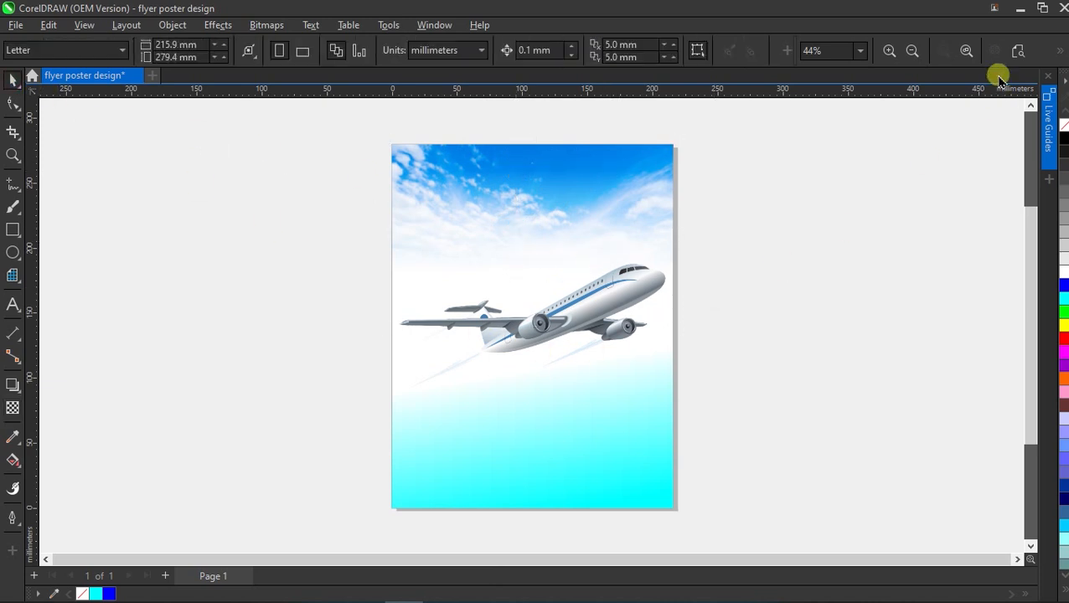
# Import the eifel tower, old buidling, statue and tree vector images together.
pyautogui.rightClick(741, 204)
pyautogui.click(773, 289)
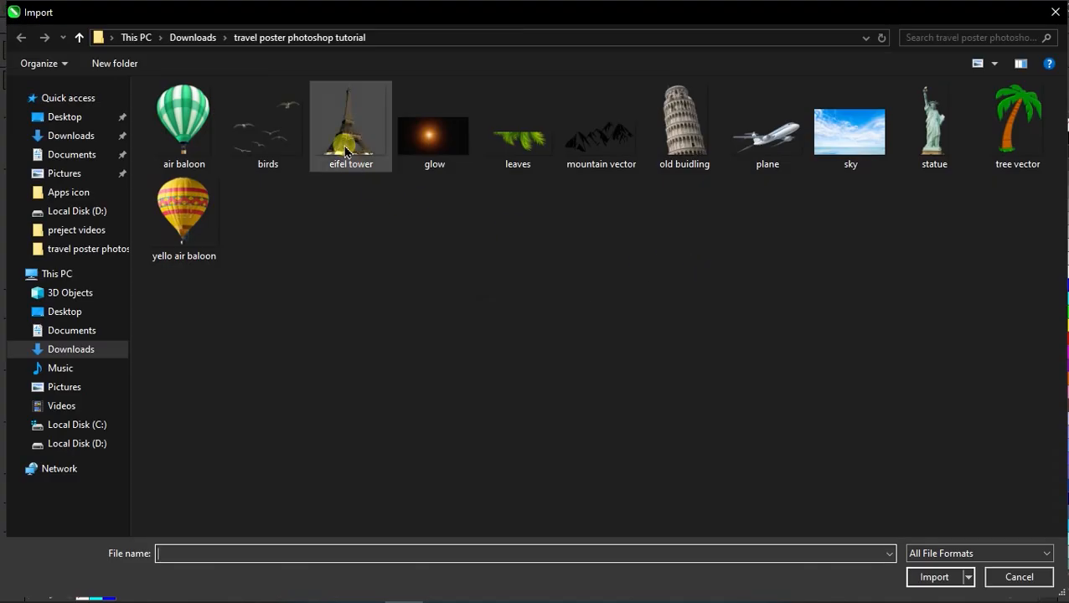
pyautogui.click(346, 150)
pyautogui.keyDown('ctrl'); pyautogui.click(685, 142); pyautogui.keyUp('ctrl')
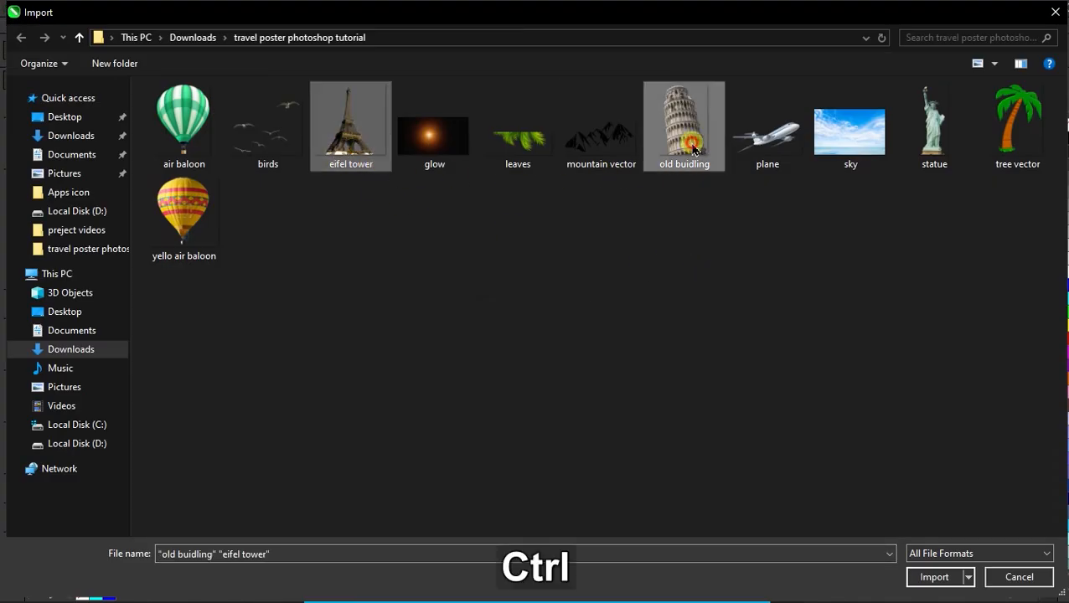
pyautogui.keyDown('ctrl'); pyautogui.click(924, 156); pyautogui.keyUp('ctrl')
pyautogui.keyDown('ctrl'); pyautogui.click(979, 157); pyautogui.keyUp('ctrl')
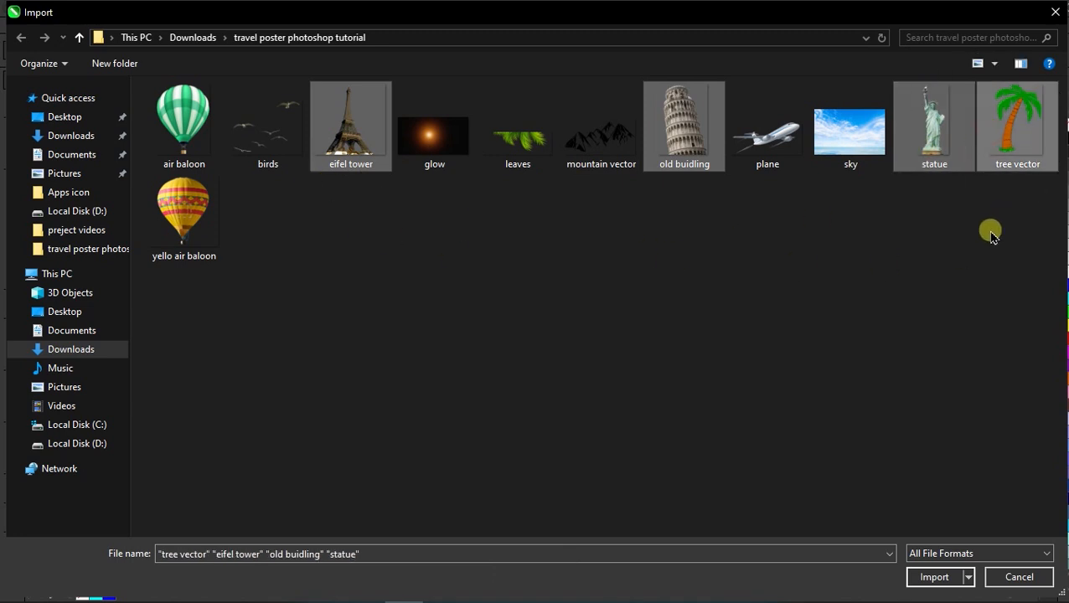
pyautogui.click(934, 577)
# Place the Eiffel tower, leaning tower, statue and palm tree to the left of the page.
pyautogui.moveTo(107, 129); pyautogui.dragTo(185, 214)
pyautogui.moveTo(116, 228); pyautogui.dragTo(213, 331)
pyautogui.moveTo(208, 209); pyautogui.dragTo(279, 389)
pyautogui.click(293, 248)
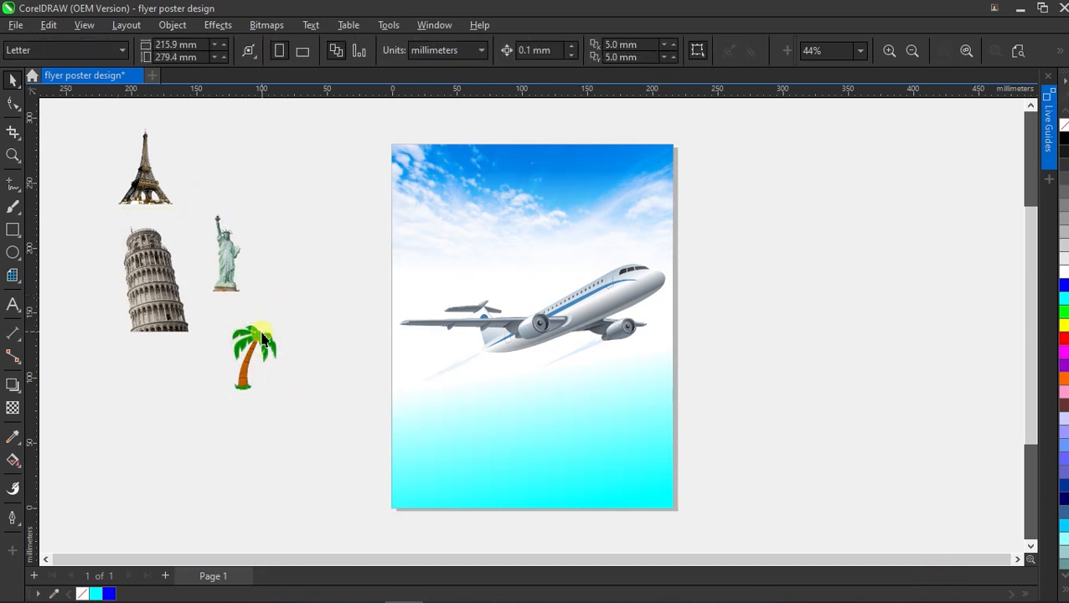
# Move the palm tree above the plane's wing, mirror it horizontally, and fade it toward its trunk base.
pyautogui.moveTo(249, 345); pyautogui.dragTo(513, 277)
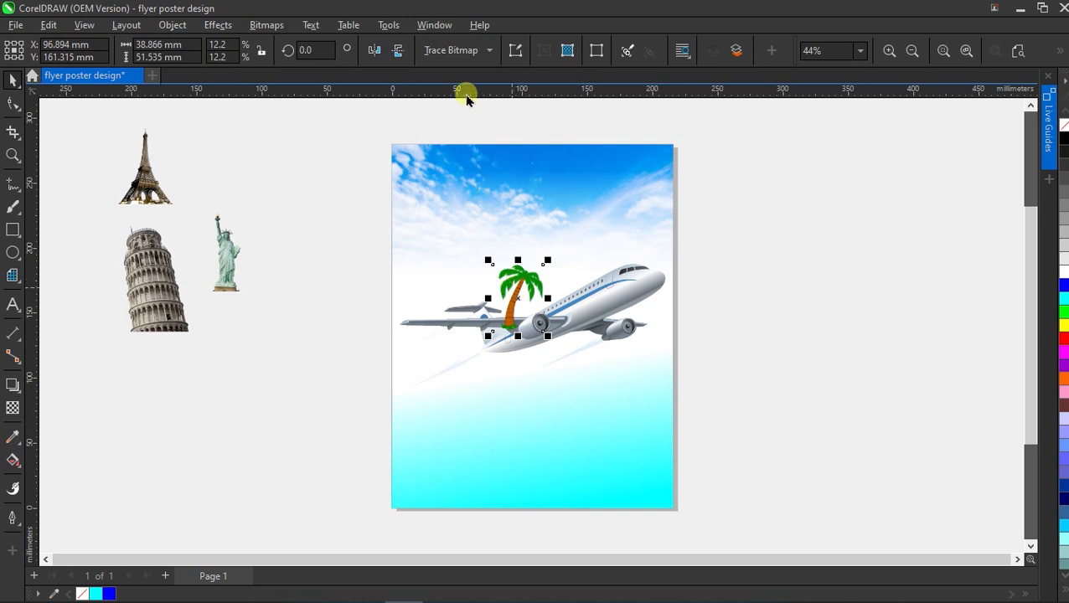
pyautogui.click(377, 52)
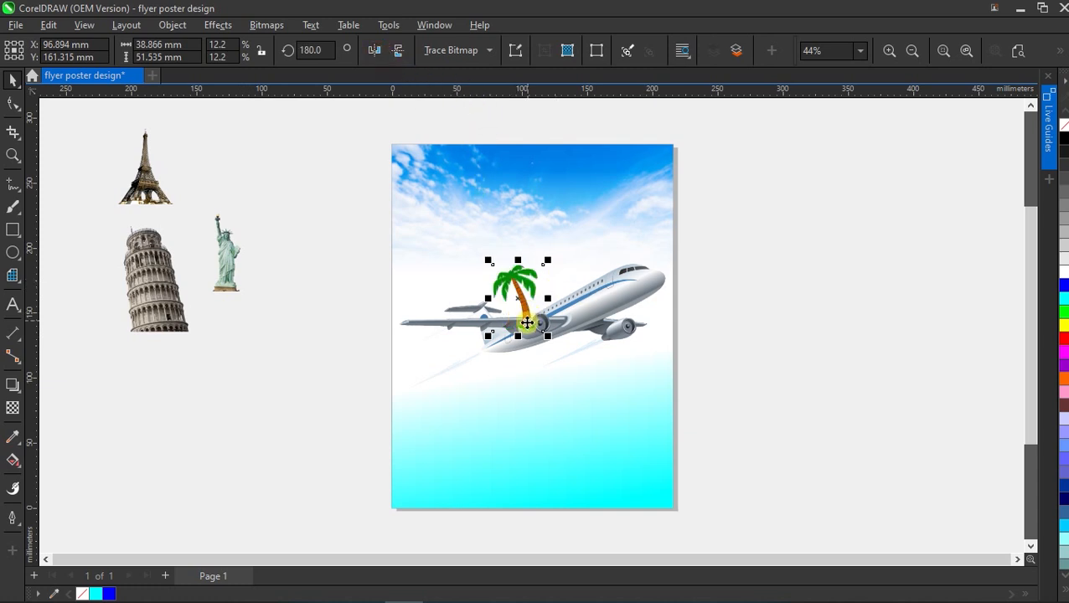
pyautogui.moveTo(526, 324); pyautogui.dragTo(497, 321)
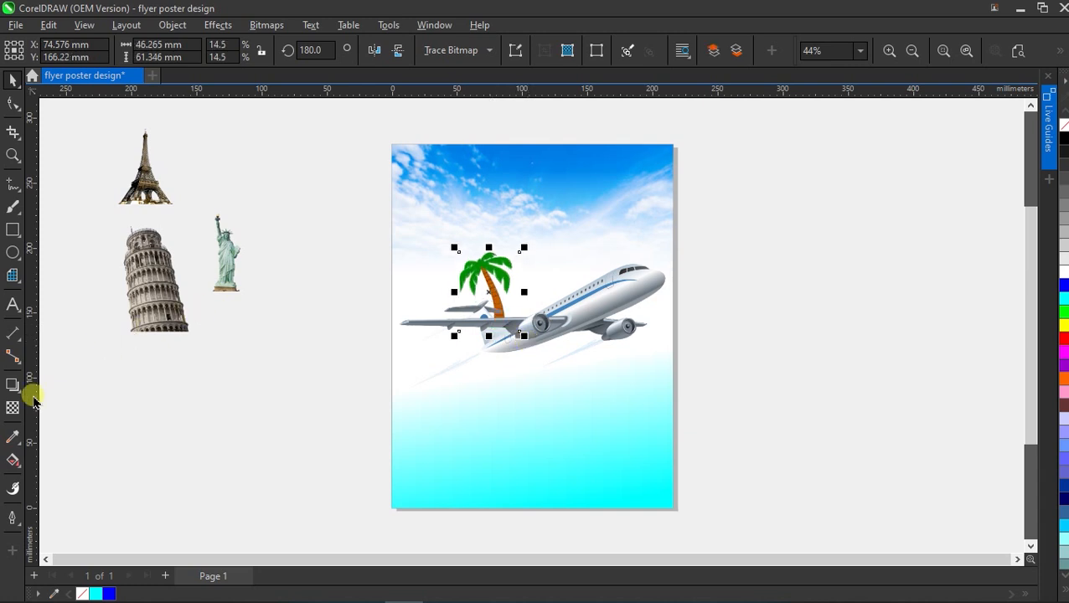
pyautogui.click(14, 408)
pyautogui.scroll(3, 520, 317)
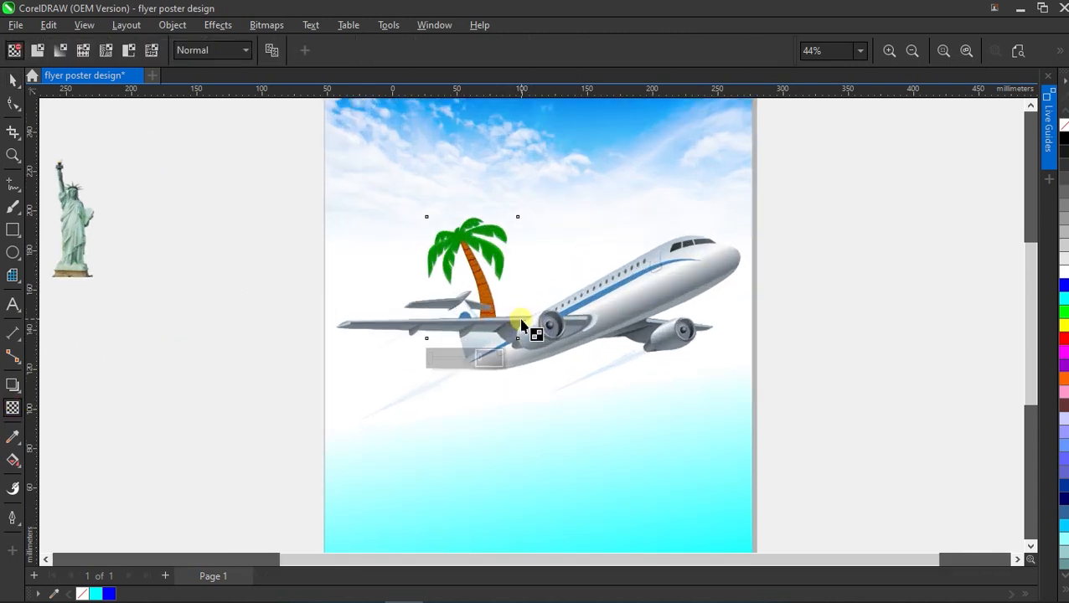
pyautogui.moveTo(471, 230); pyautogui.dragTo(497, 334)
pyautogui.moveTo(473, 230); pyautogui.dragTo(479, 253)
pyautogui.scroll(-1, 499, 329)
pyautogui.press('space')
pyautogui.click(323, 311)
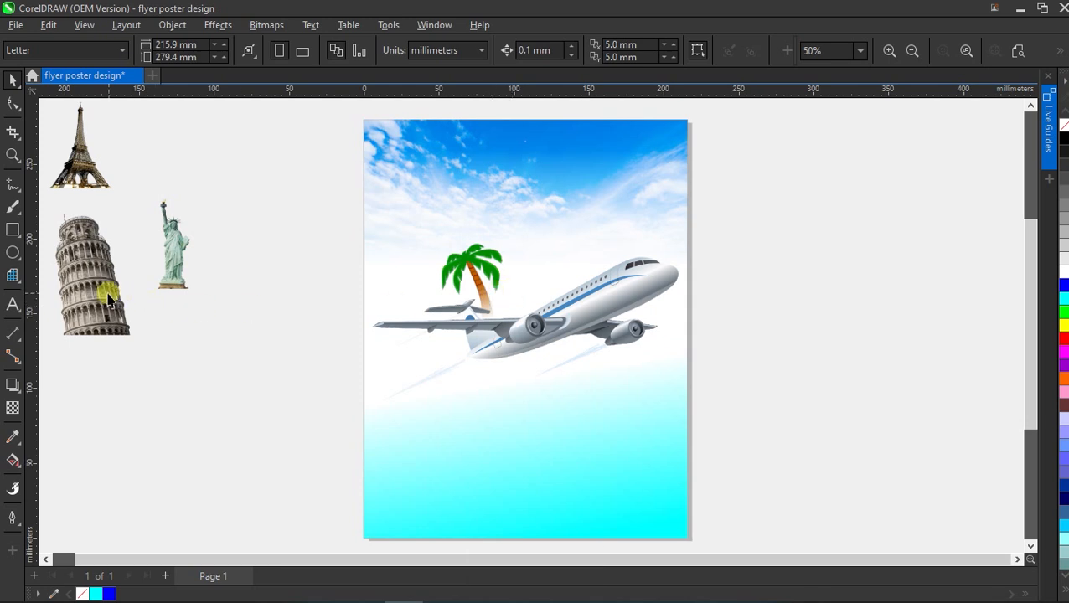
# Place the leaning tower behind the plane over the wing and fade its lower part.
pyautogui.moveTo(101, 300); pyautogui.dragTo(546, 288)
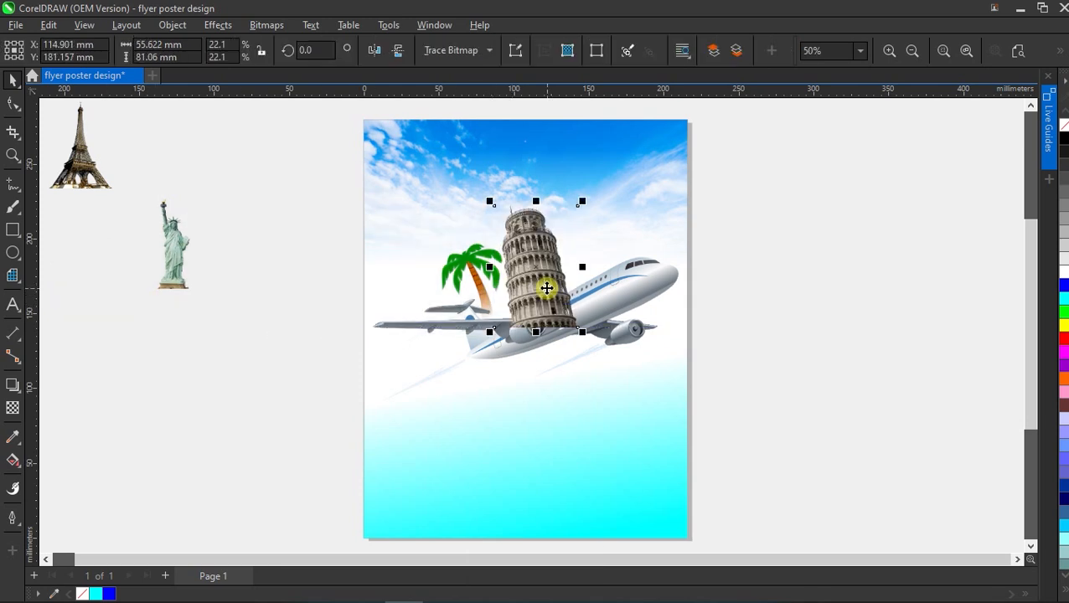
pyautogui.press('pagedown')
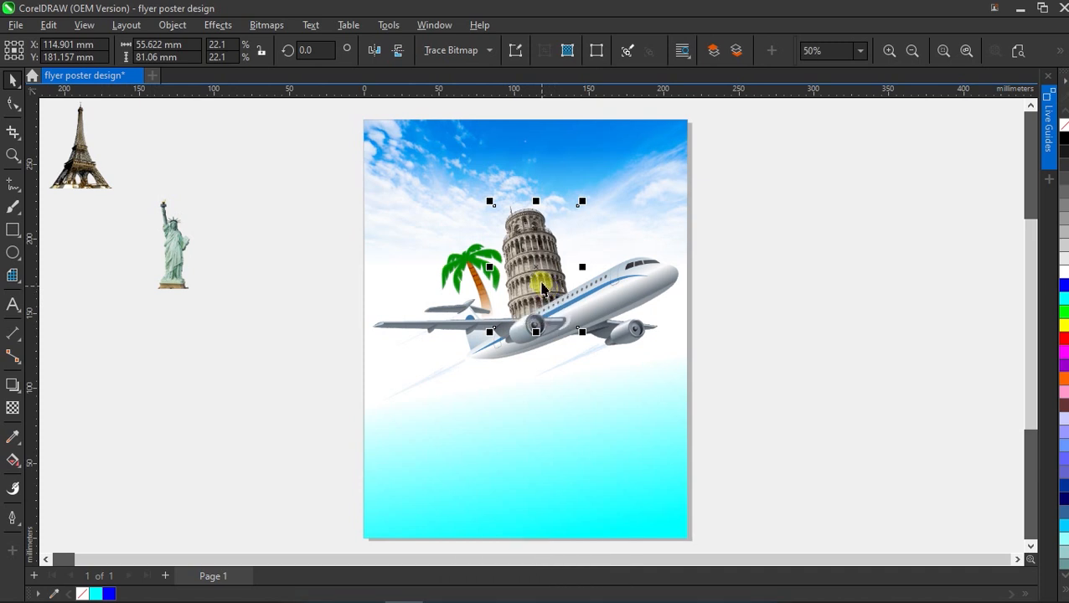
pyautogui.moveTo(537, 264); pyautogui.dragTo(524, 264)
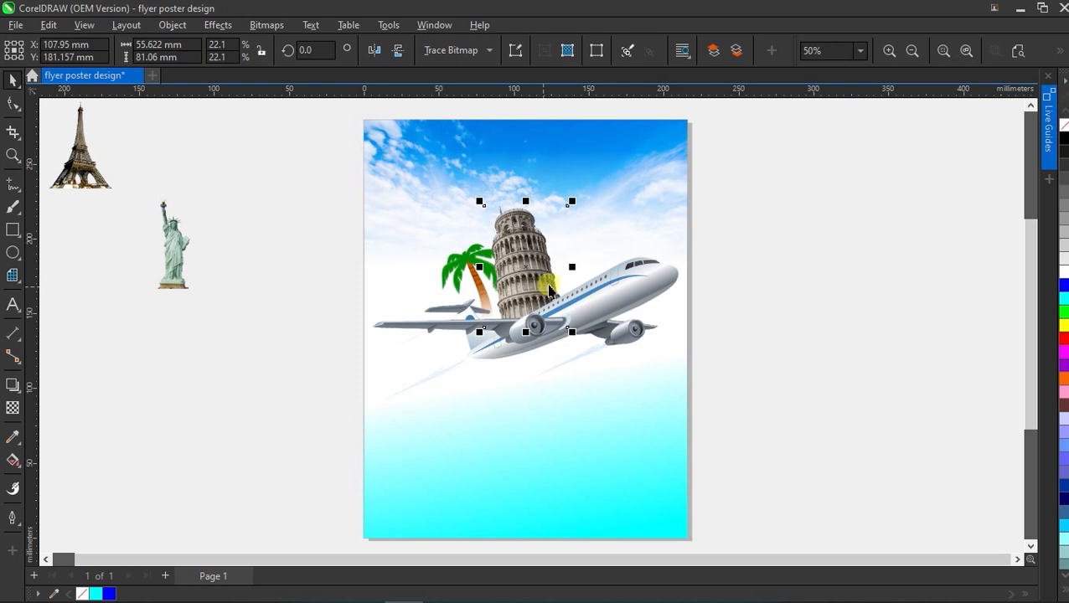
pyautogui.click(13, 406)
pyautogui.moveTo(510, 243); pyautogui.dragTo(524, 317)
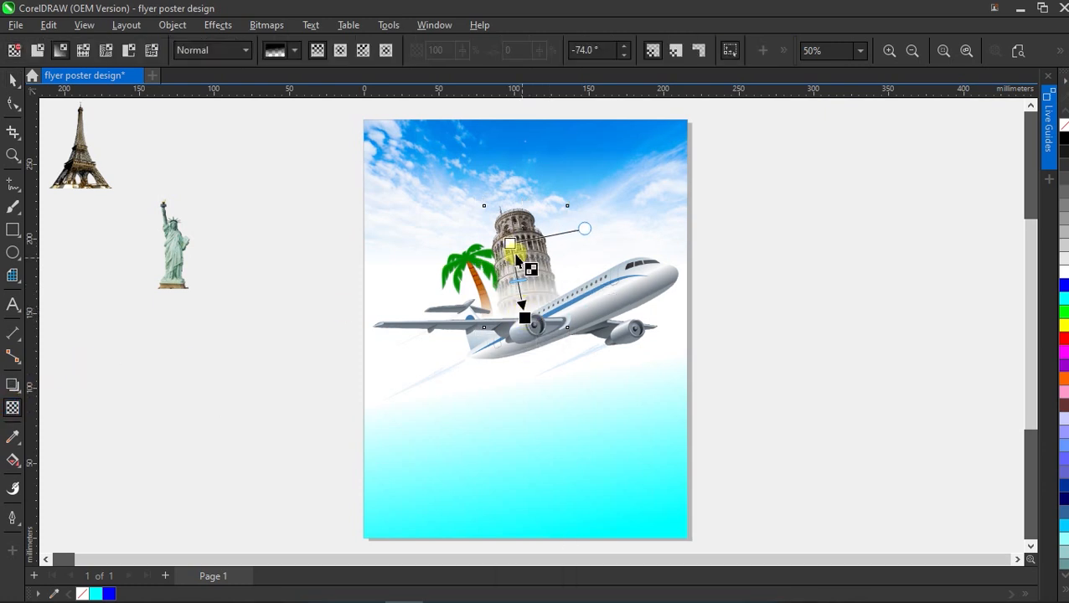
pyautogui.moveTo(510, 243); pyautogui.dragTo(506, 244)
pyautogui.click(22, 84)
# Move the Eiffel tower beside the leaning tower and enlarge it to about 148%.
pyautogui.click(80, 159)
pyautogui.moveTo(80, 159); pyautogui.dragTo(570, 260)
pyautogui.moveTo(621, 206); pyautogui.dragTo(660, 150)
pyautogui.moveTo(588, 259)
pyautogui.mouseDown()
pyautogui.moveTo(590, 273)
pyautogui.moveTo(578, 259)
pyautogui.mouseUp()
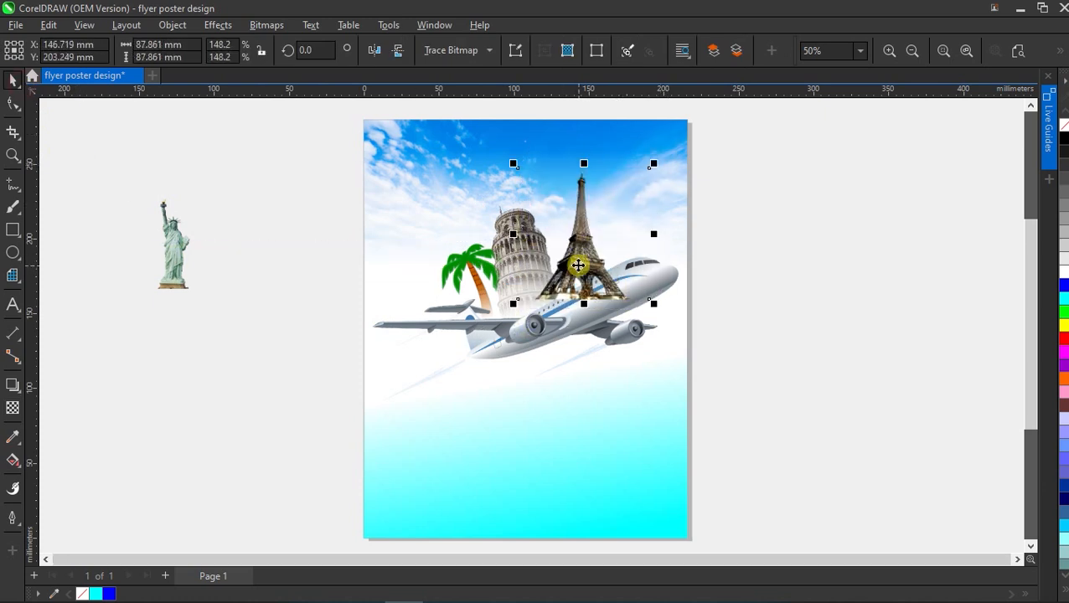
# Send the Eiffel tower behind the plane and fade it toward its base.
pyautogui.press('pagedown')
pyautogui.click(13, 408)
pyautogui.moveTo(584, 168); pyautogui.dragTo(577, 287)
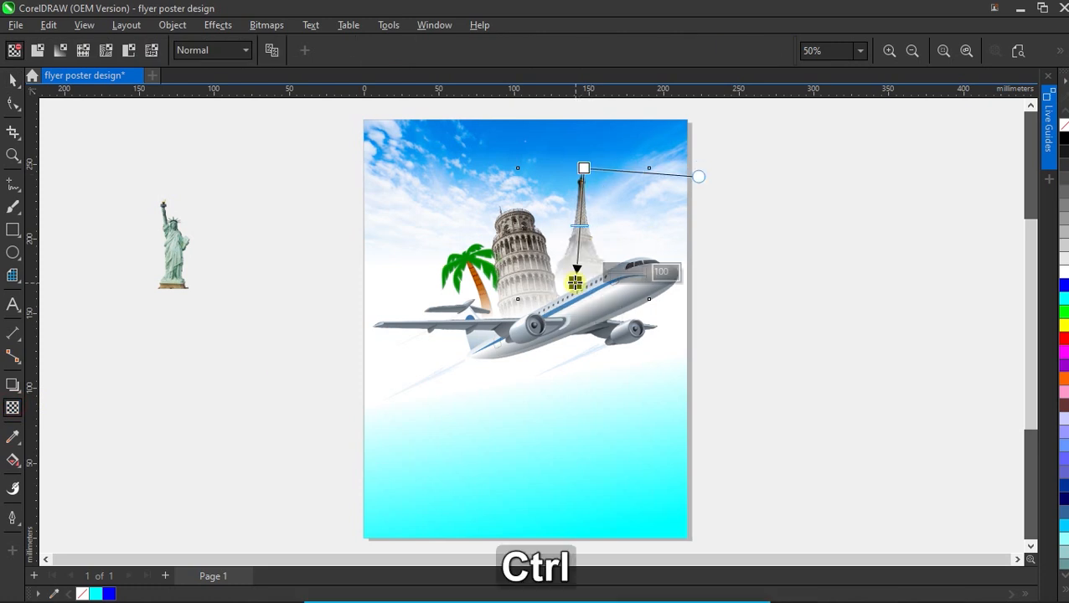
pyautogui.moveTo(584, 168); pyautogui.dragTo(567, 230)
pyautogui.moveTo(577, 282); pyautogui.dragTo(575, 284)
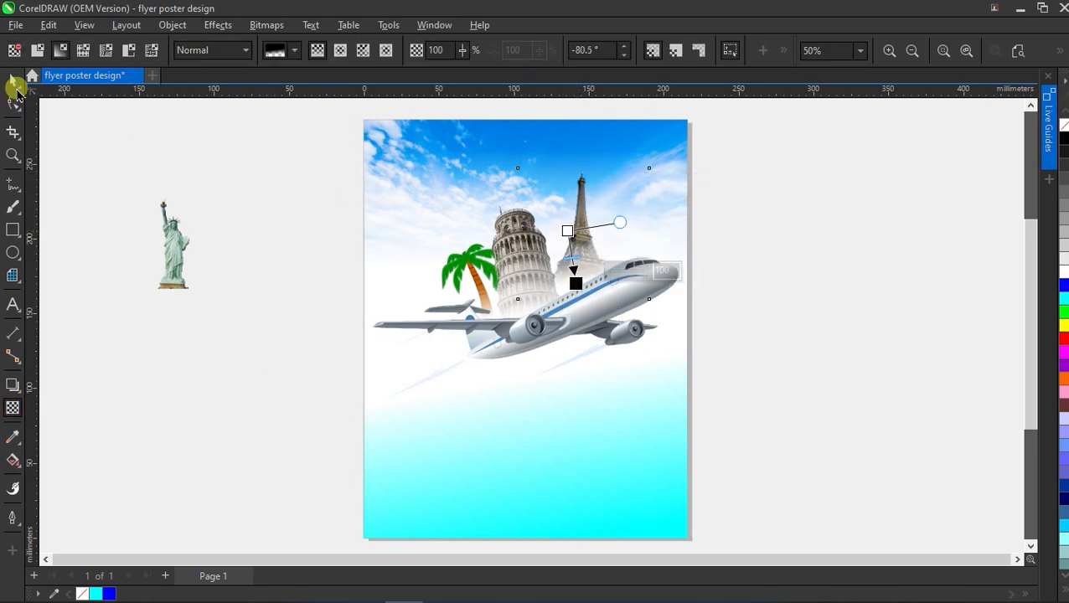
pyautogui.click(12, 84)
# Place the statue right of the Eiffel tower at about 41% size, behind the plane.
pyautogui.moveTo(171, 242); pyautogui.dragTo(624, 219)
pyautogui.moveTo(603, 276); pyautogui.dragTo(589, 307)
pyautogui.moveTo(616, 241); pyautogui.dragTo(581, 296)
pyautogui.moveTo(618, 246); pyautogui.dragTo(615, 253)
pyautogui.moveTo(661, 123); pyautogui.dragTo(656, 135)
pyautogui.moveTo(626, 236); pyautogui.dragTo(626, 225)
pyautogui.press('pagedown')
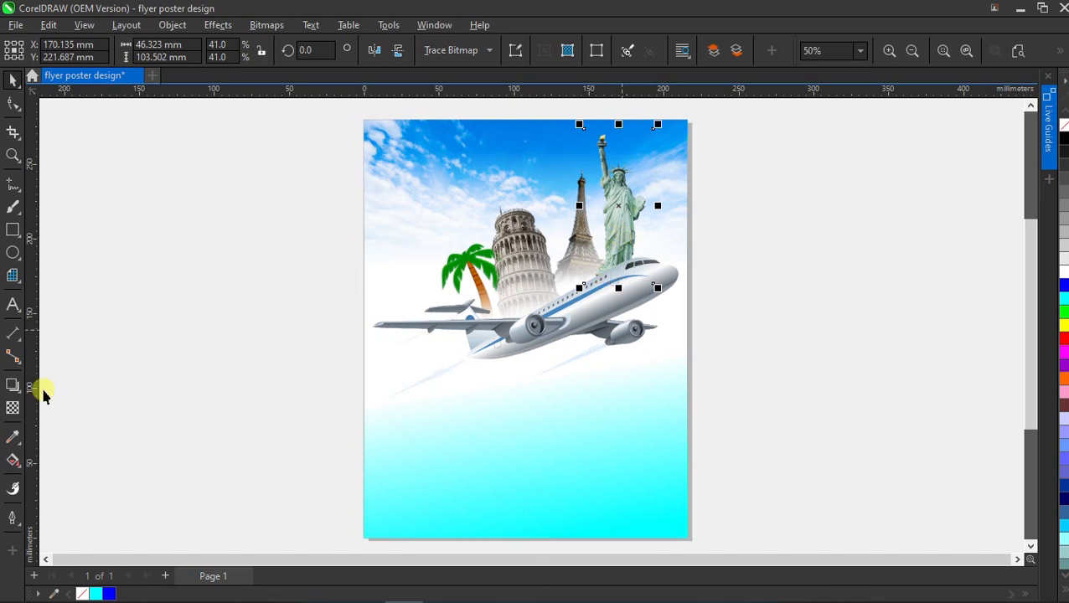
# Fade the Statue of Liberty toward its base with a linear transparency.
pyautogui.click(13, 407)
pyautogui.moveTo(615, 150); pyautogui.dragTo(618, 200)
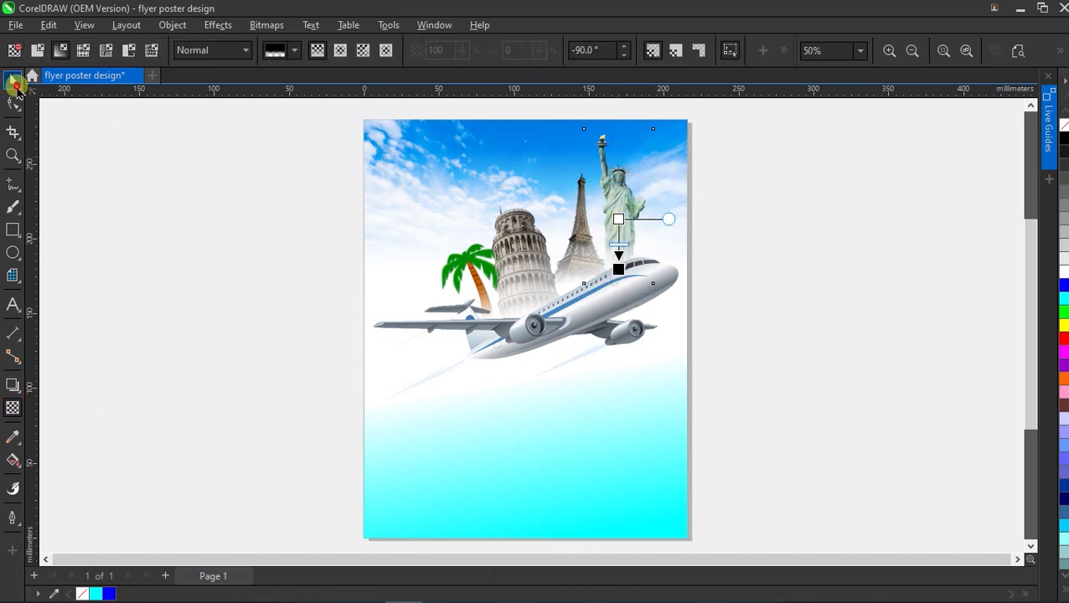
pyautogui.click(12, 79)
pyautogui.scroll(-2, 469, 273)
pyautogui.scroll(3, 546, 247)
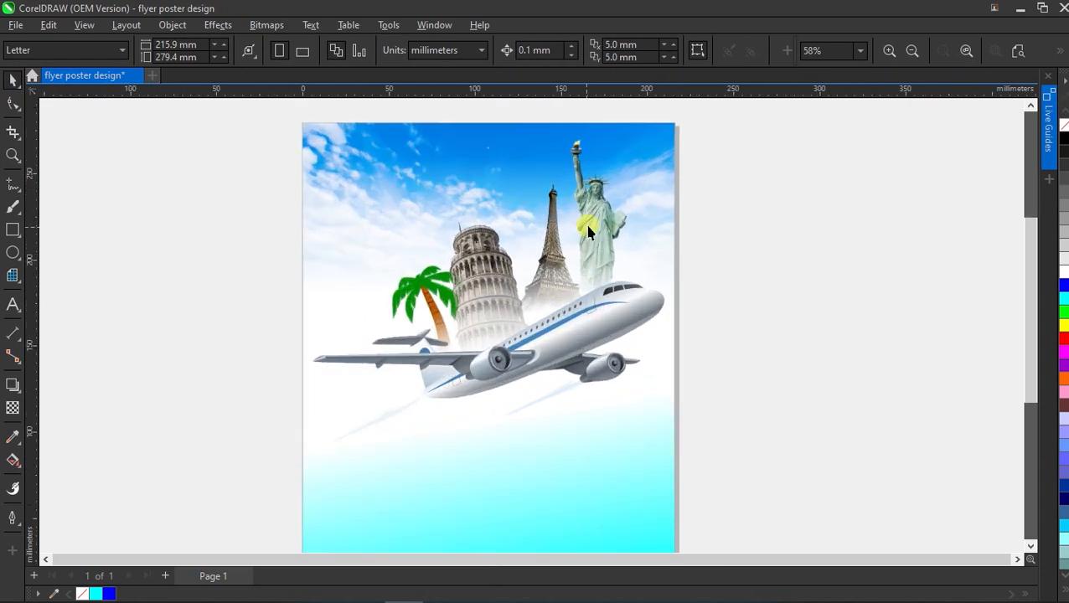
pyautogui.scroll(-1, 585, 221)
# Import the air baloon, yello air baloon and glow images together.
pyautogui.rightClick(729, 229)
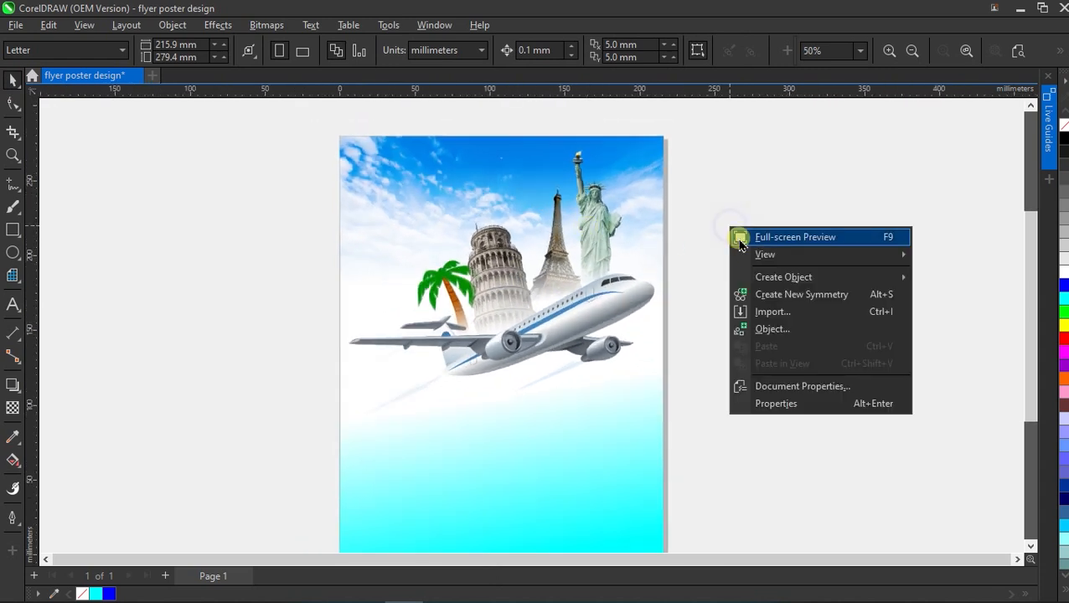
pyautogui.click(760, 311)
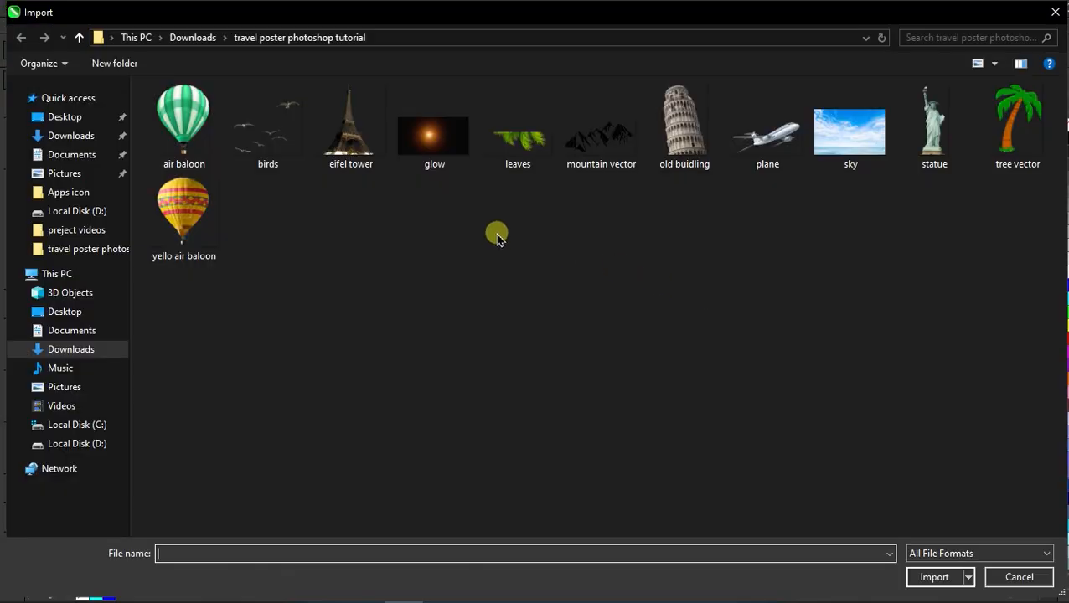
pyautogui.click(188, 143)
pyautogui.keyDown('ctrl'); pyautogui.click(198, 212); pyautogui.keyUp('ctrl')
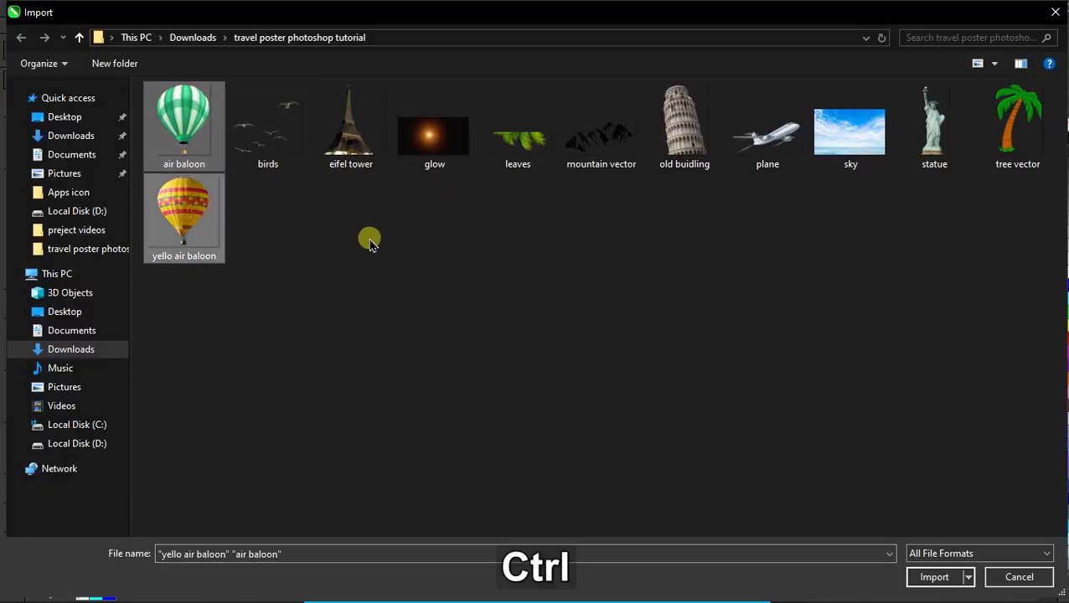
pyautogui.keyDown('ctrl'); pyautogui.click(436, 141); pyautogui.keyUp('ctrl')
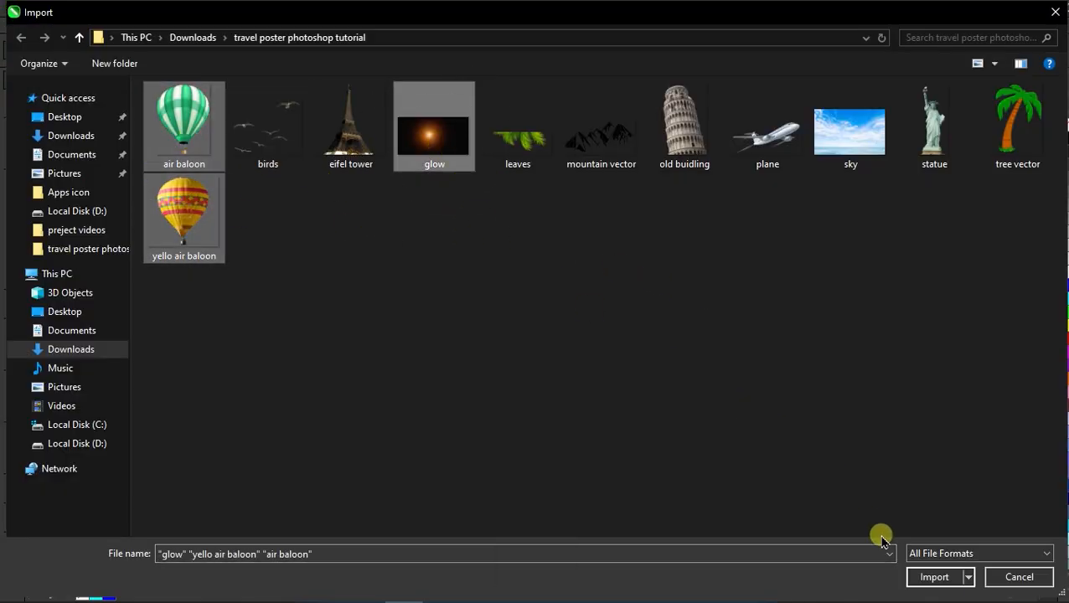
pyautogui.click(931, 577)
# Place both balloons beside the page and move the glow image over the plane.
pyautogui.moveTo(95, 153); pyautogui.dragTo(172, 238)
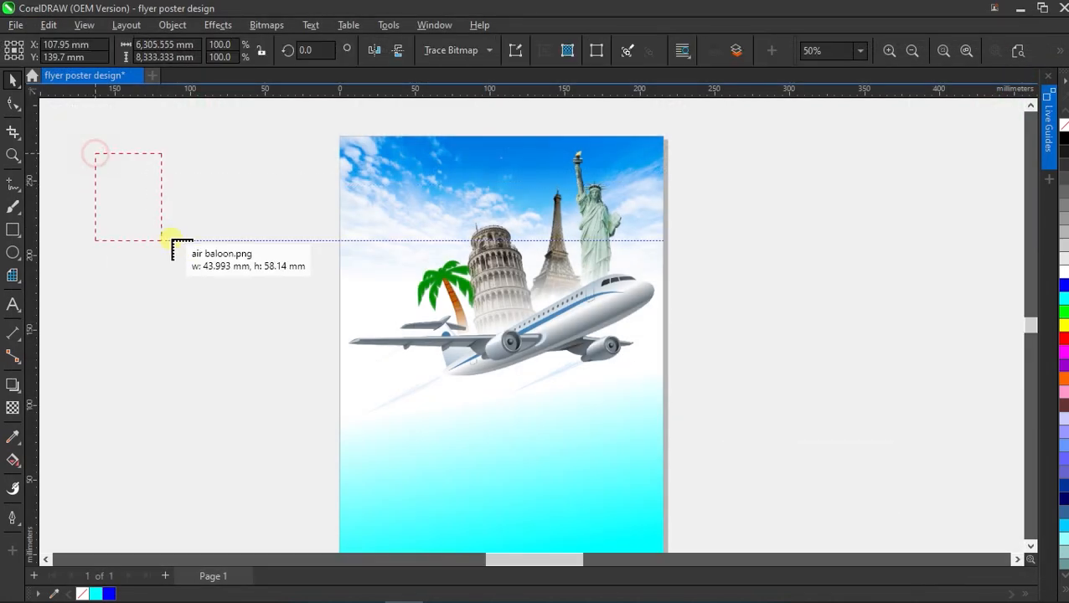
pyautogui.moveTo(95, 246); pyautogui.dragTo(200, 358)
pyautogui.moveTo(186, 165); pyautogui.dragTo(244, 263)
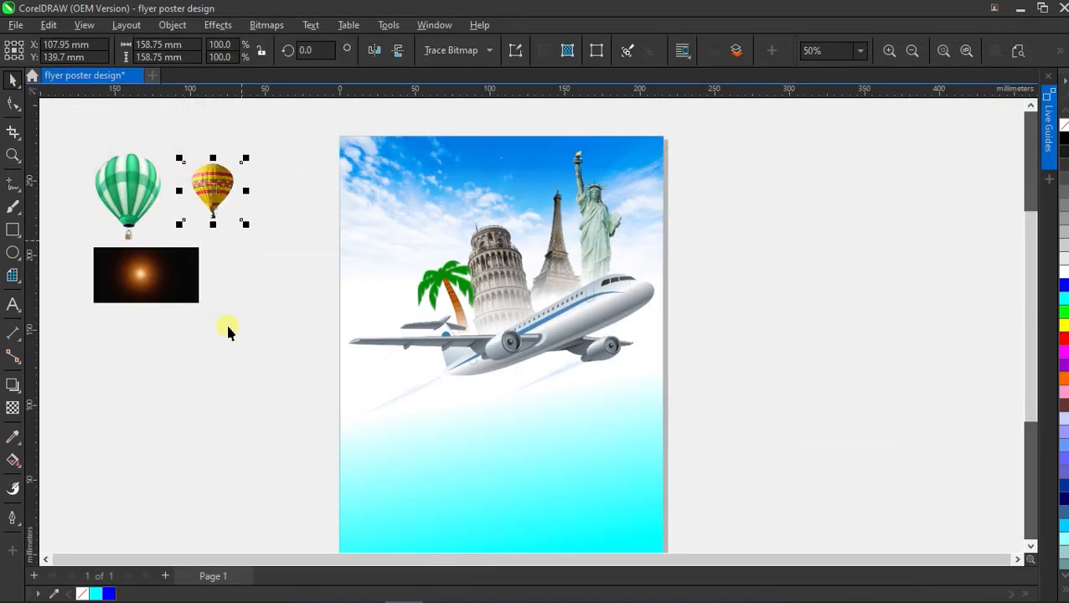
pyautogui.click(227, 327)
pyautogui.click(216, 191)
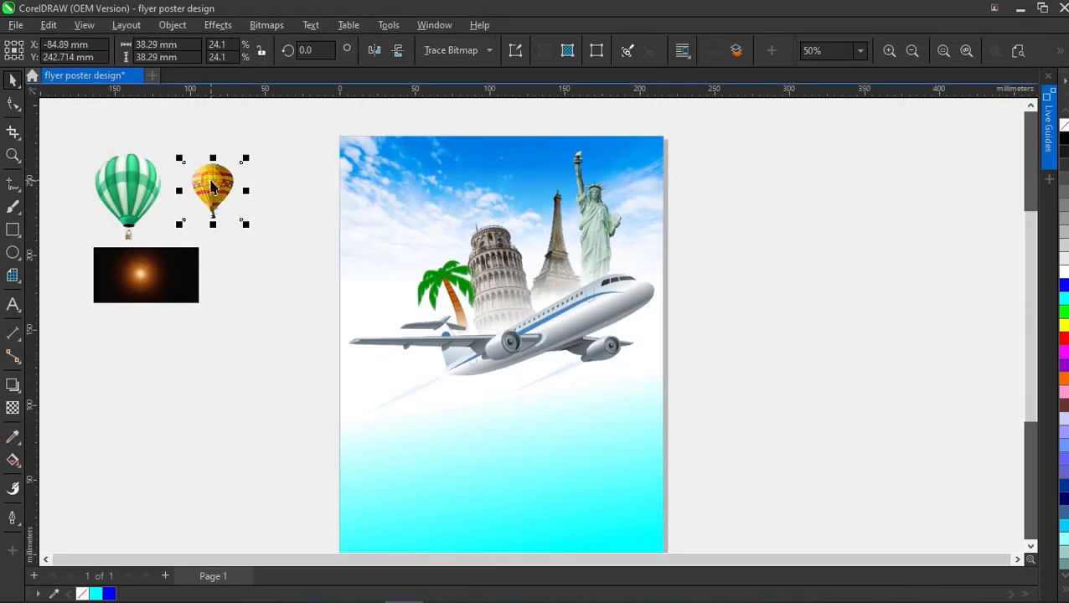
pyautogui.click(167, 273)
pyautogui.moveTo(149, 275); pyautogui.dragTo(539, 302)
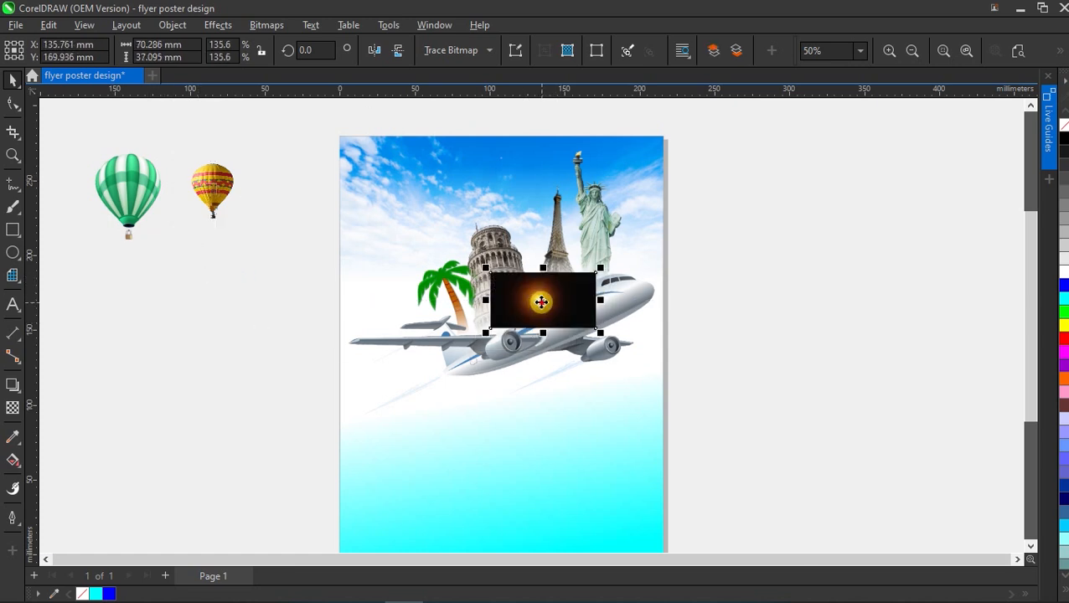
# Tilt the glow image about 10 degrees and enlarge it to 166%.
pyautogui.click(541, 302)
pyautogui.moveTo(601, 268); pyautogui.dragTo(631, 239)
pyautogui.click(572, 283)
pyautogui.moveTo(556, 291); pyautogui.dragTo(551, 299)
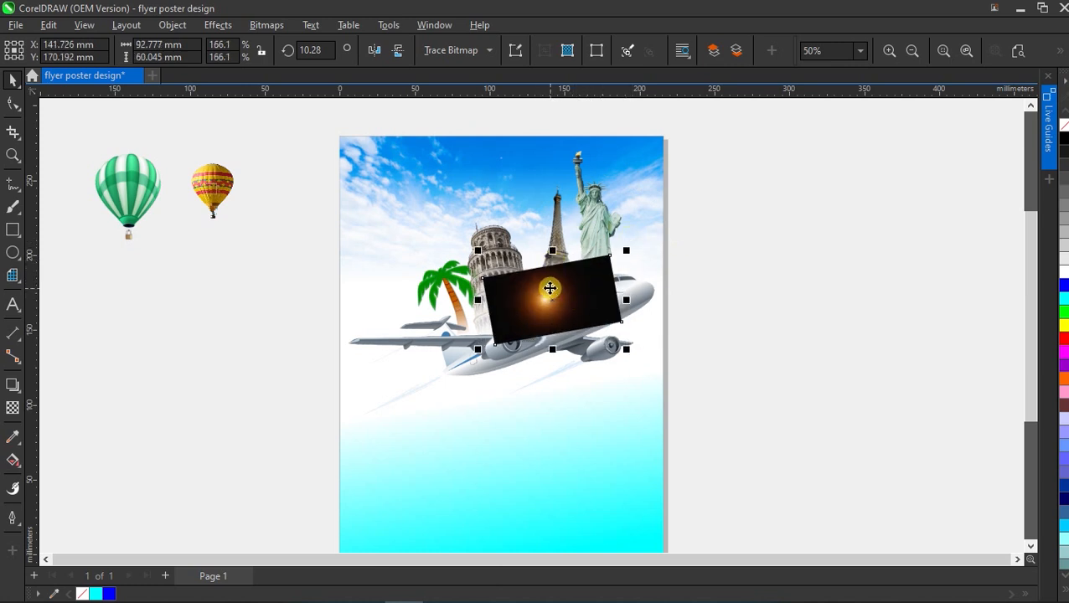
# Set the glow's merge mode to Screen and shift it down and right on the plane.
pyautogui.click(12, 408)
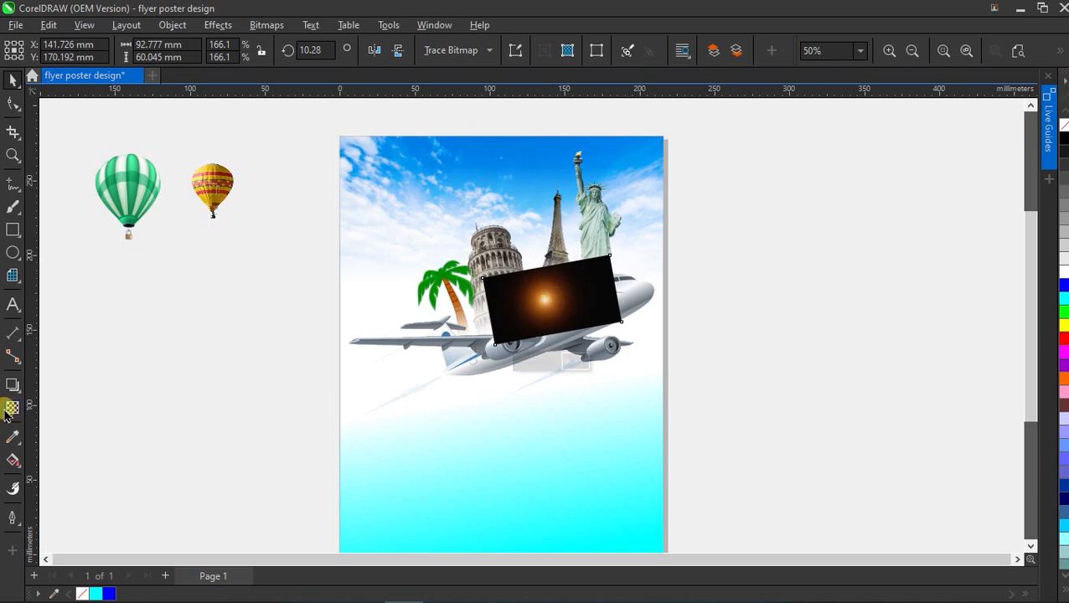
pyautogui.click(194, 52)
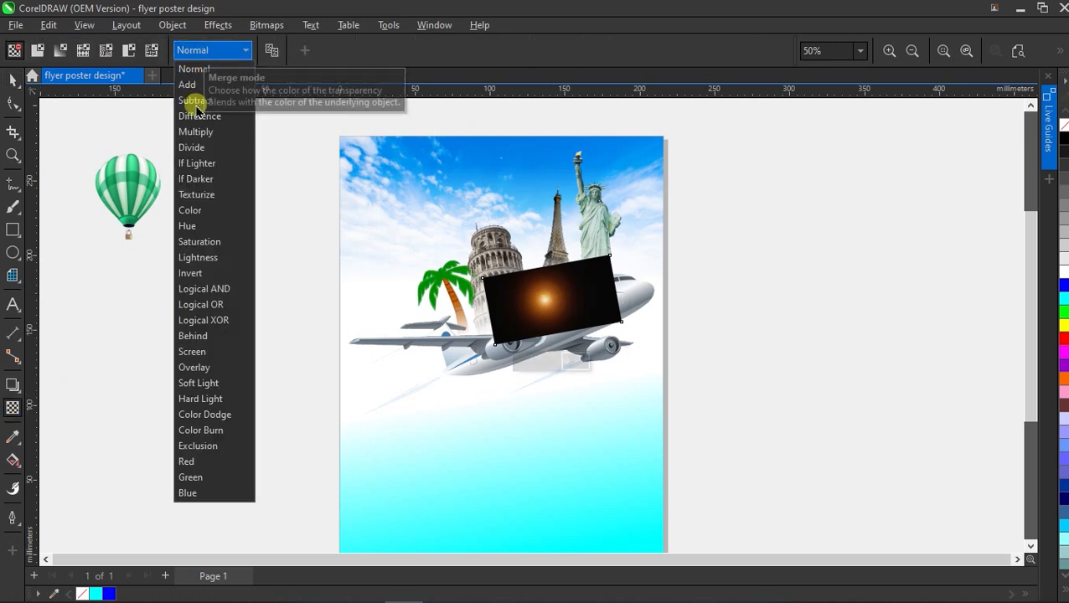
pyautogui.click(192, 352)
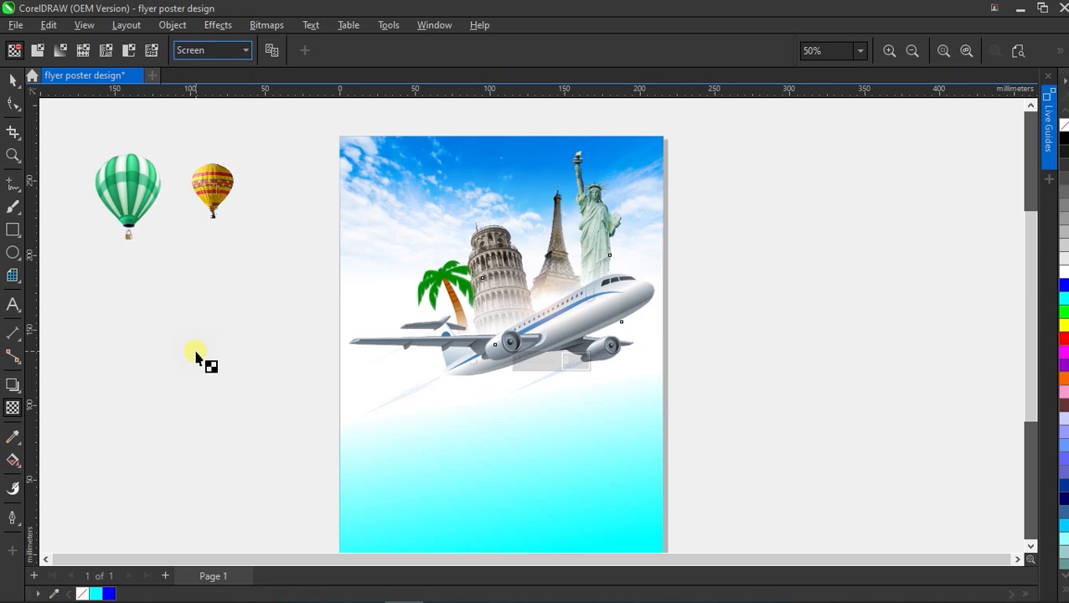
pyautogui.scroll(1, 552, 298)
pyautogui.scroll(1, 553, 298)
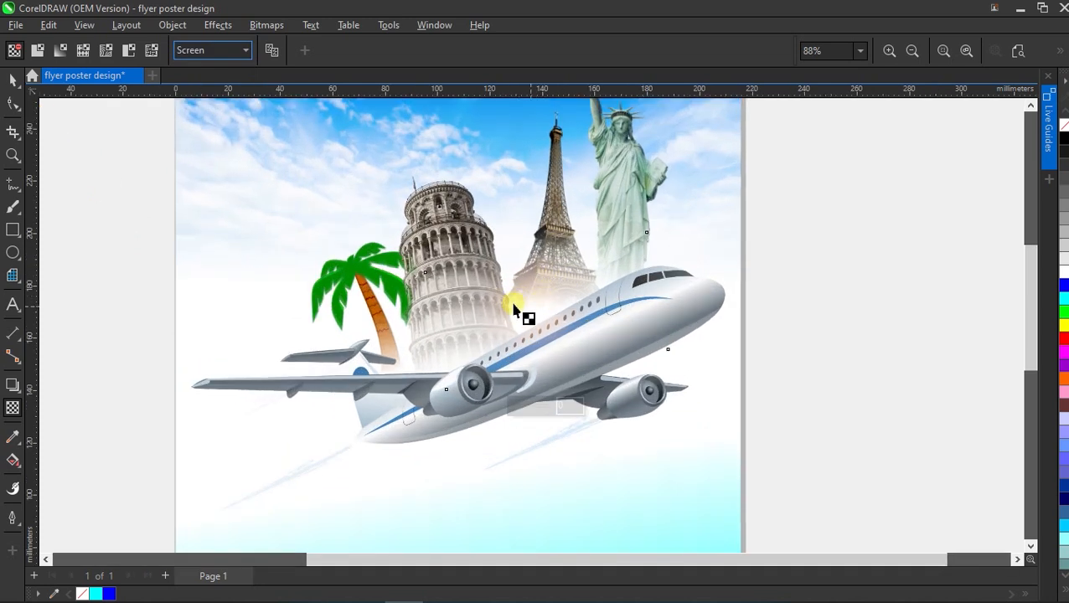
pyautogui.scroll(-2, 528, 307)
pyautogui.scroll(1, 544, 314)
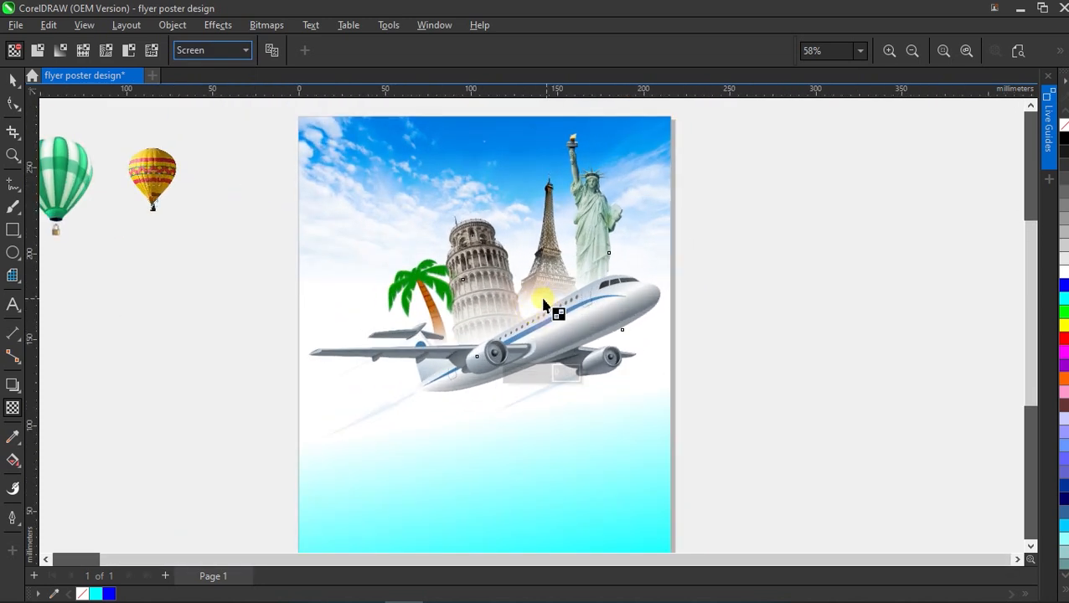
pyautogui.click(18, 84)
pyautogui.moveTo(484, 286); pyautogui.dragTo(539, 327)
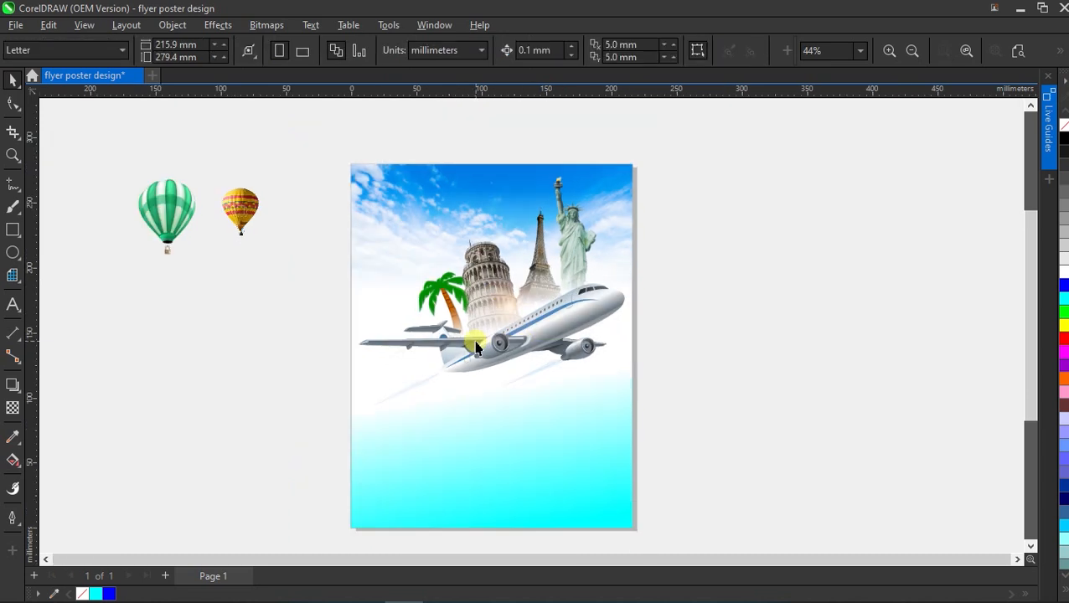
pyautogui.scroll(1, 482, 348)
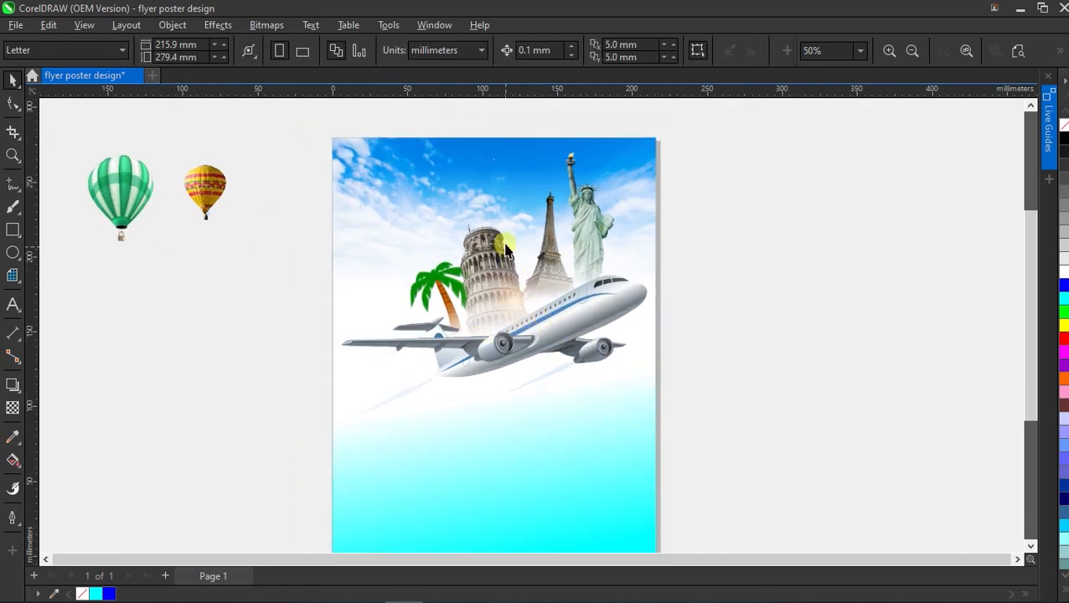
pyautogui.scroll(-1, 505, 250)
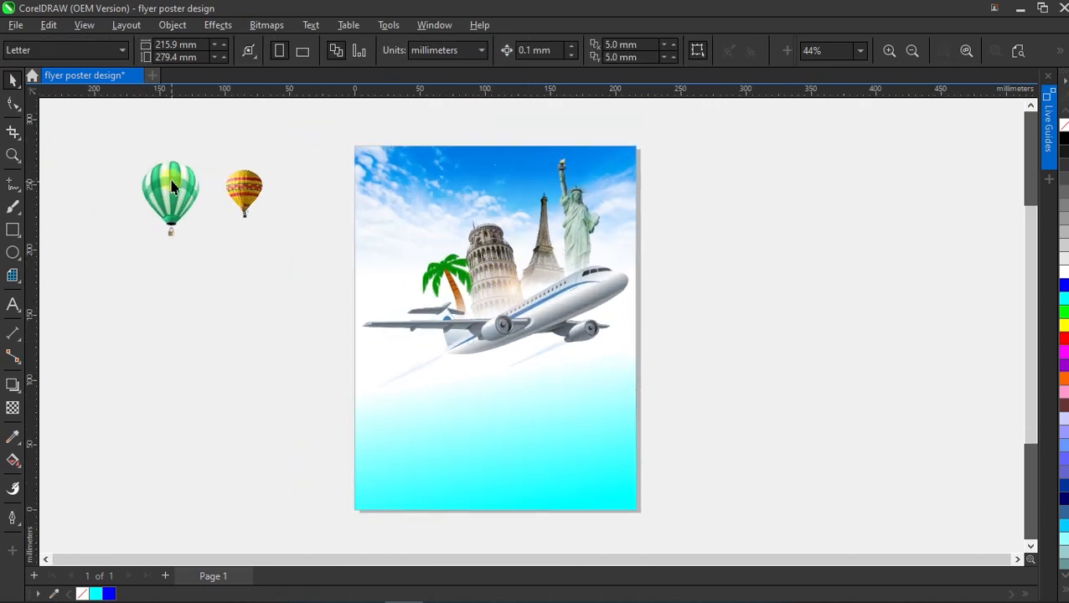
# Place the green balloon small beside the Eiffel Tower, tilted about 19 degrees.
pyautogui.click(172, 186)
pyautogui.moveTo(181, 184); pyautogui.dragTo(528, 218)
pyautogui.scroll(7, 528, 217)
pyautogui.moveTo(575, 168); pyautogui.dragTo(523, 236)
pyautogui.moveTo(500, 264); pyautogui.dragTo(518, 247)
pyautogui.click(517, 248)
pyautogui.moveTo(485, 213)
pyautogui.mouseDown()
pyautogui.moveTo(471, 222)
pyautogui.moveTo(500, 222)
pyautogui.mouseUp()
pyautogui.moveTo(539, 185); pyautogui.dragTo(529, 199)
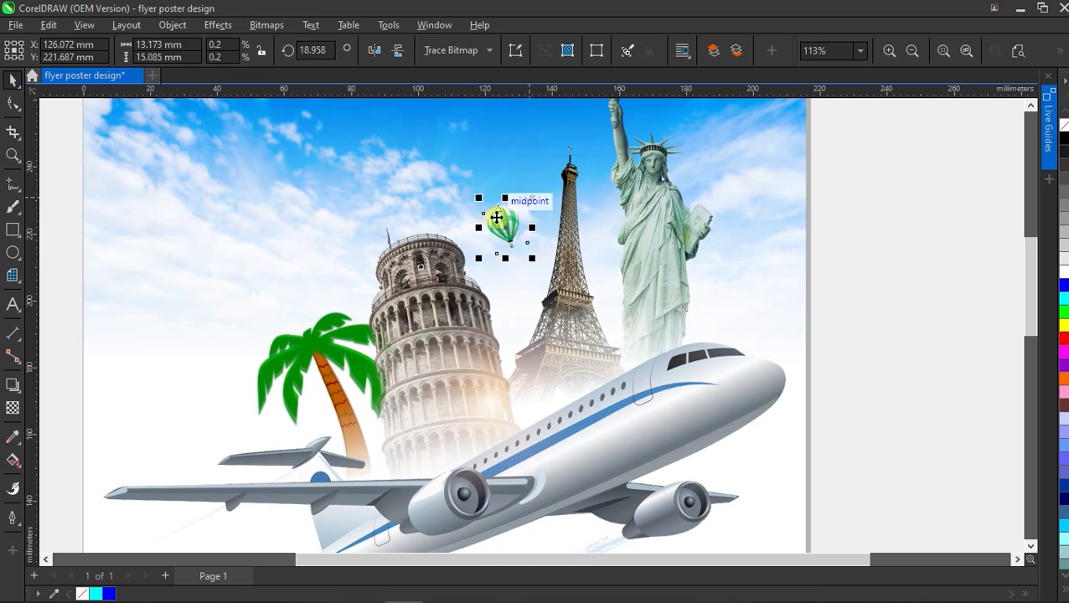
pyautogui.scroll(-4, 520, 226)
pyautogui.click(780, 218)
# Place the yellow balloon small and tilted above the palm, then select both balloons.
pyautogui.moveTo(157, 186); pyautogui.dragTo(348, 289)
pyautogui.moveTo(377, 245); pyautogui.dragTo(378, 283)
pyautogui.click(349, 288)
pyautogui.click(269, 300)
pyautogui.click(345, 302)
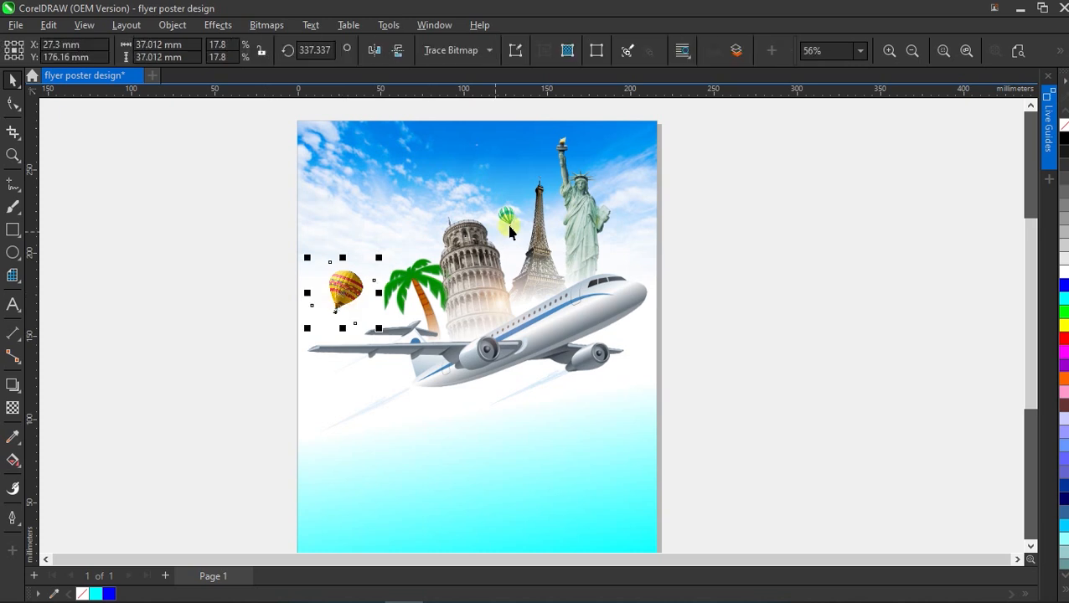
pyautogui.keyDown('shift'); pyautogui.click(505, 215); pyautogui.keyUp('shift')
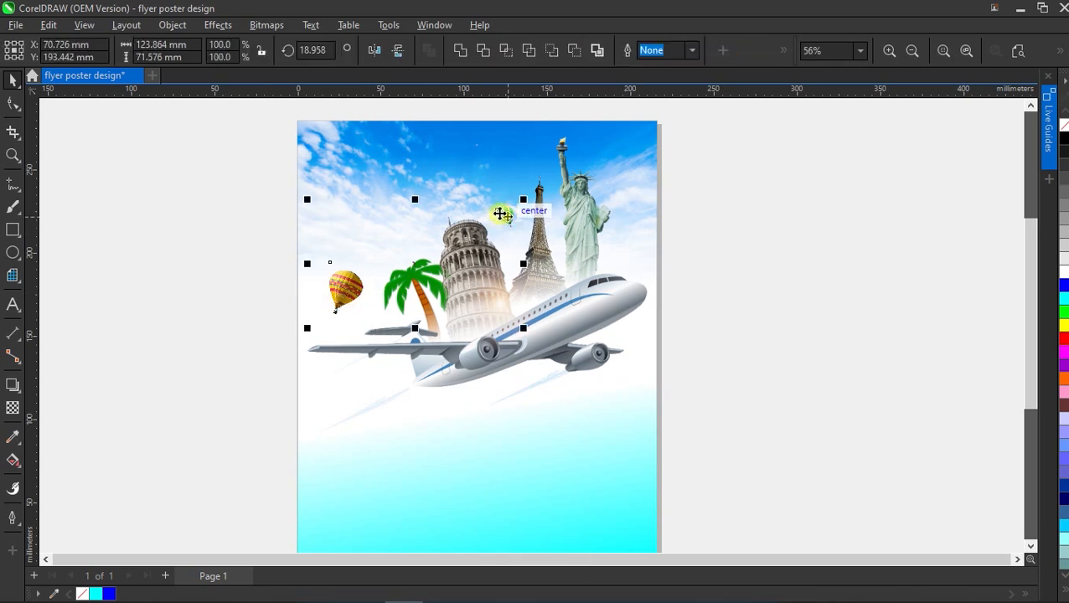
pyautogui.click(217, 25)
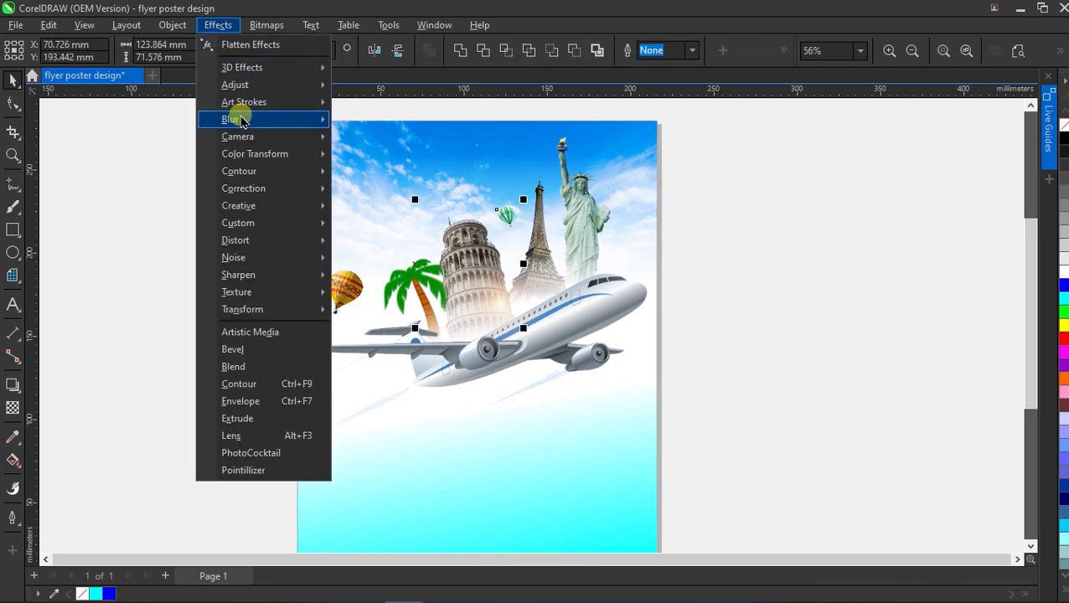
# Apply a Motion Blur with distance 39 to both hot-air balloons.
pyautogui.moveTo(241, 121)
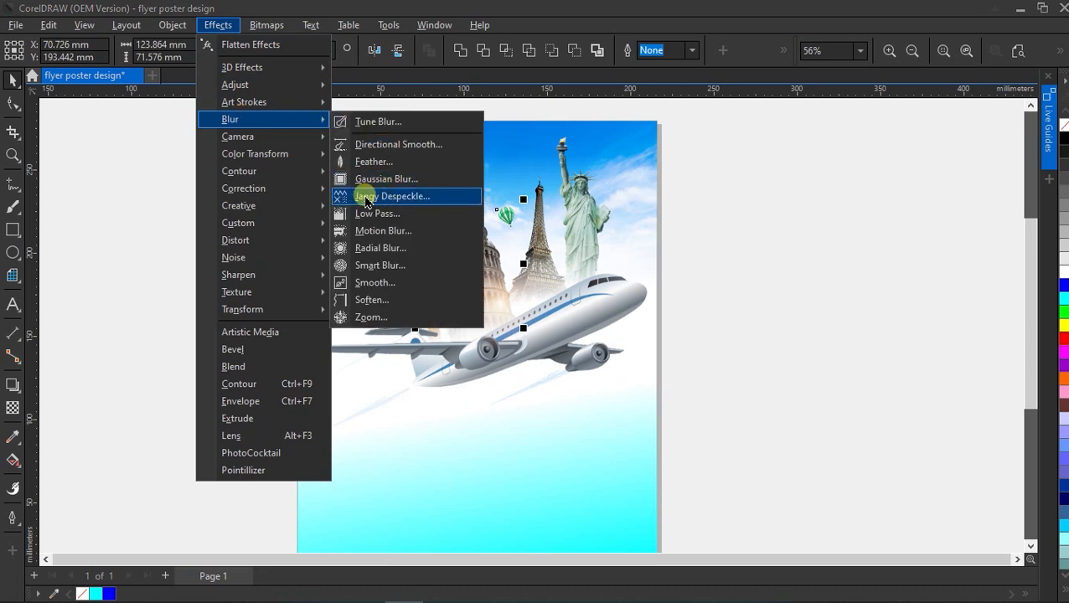
pyautogui.click(384, 232)
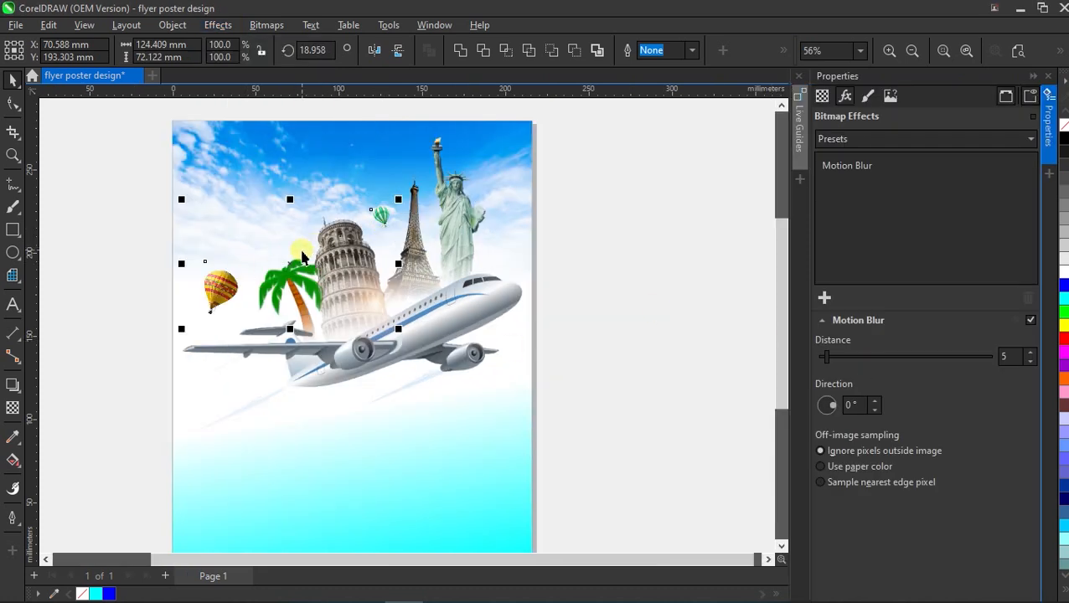
pyautogui.scroll(2, 161, 223)
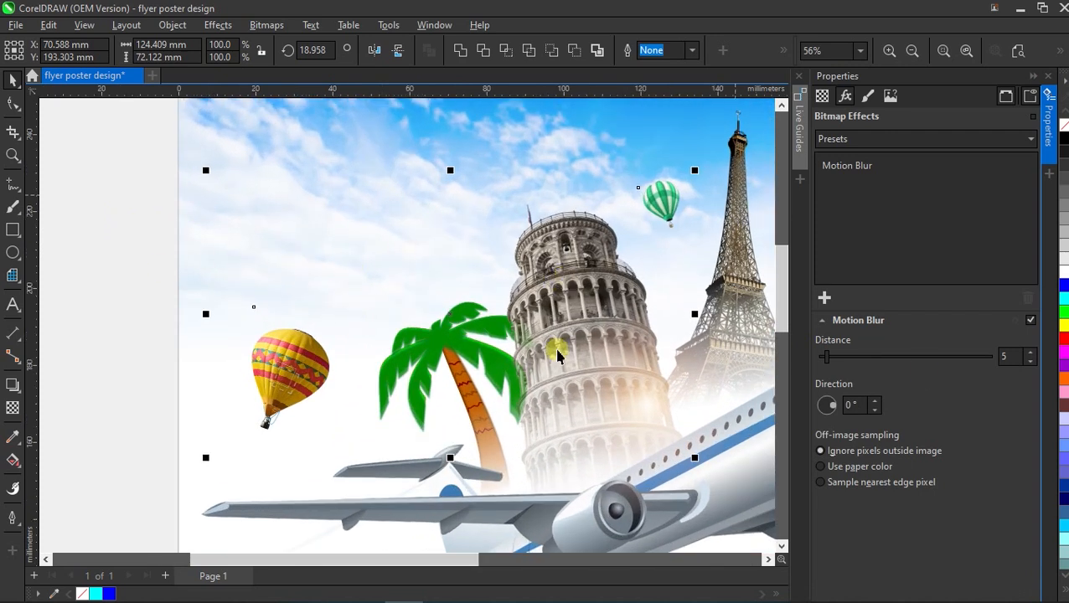
pyautogui.moveTo(849, 354); pyautogui.dragTo(856, 359)
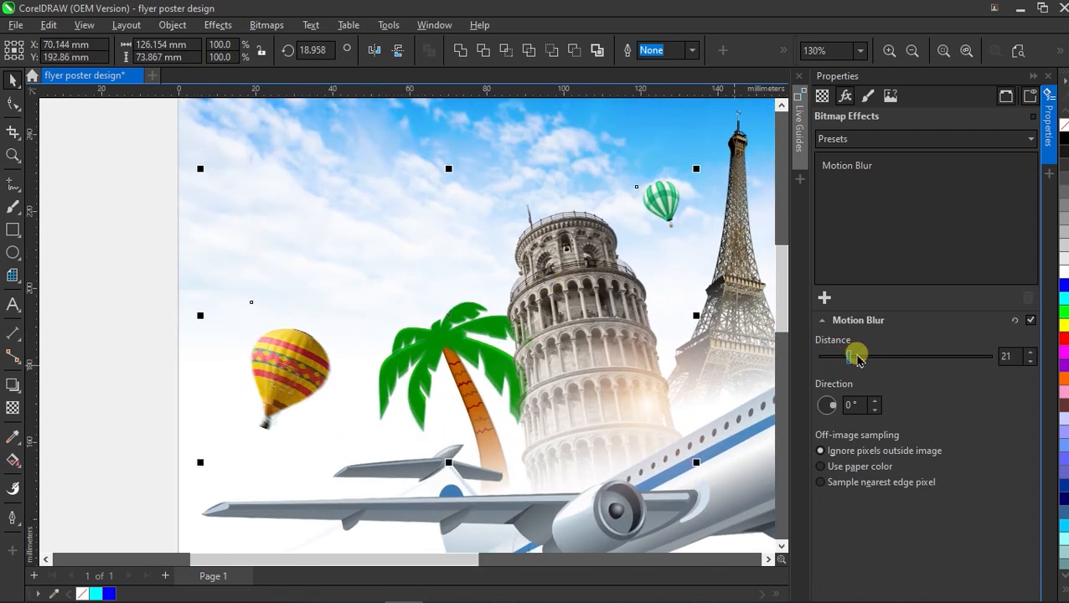
pyautogui.click(866, 358)
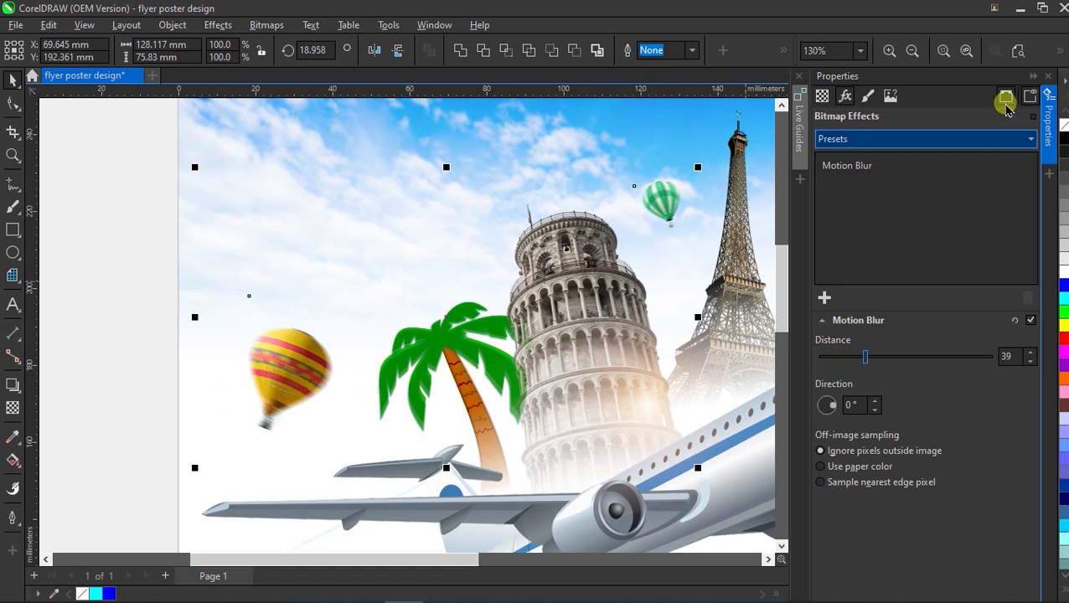
pyautogui.click(1050, 77)
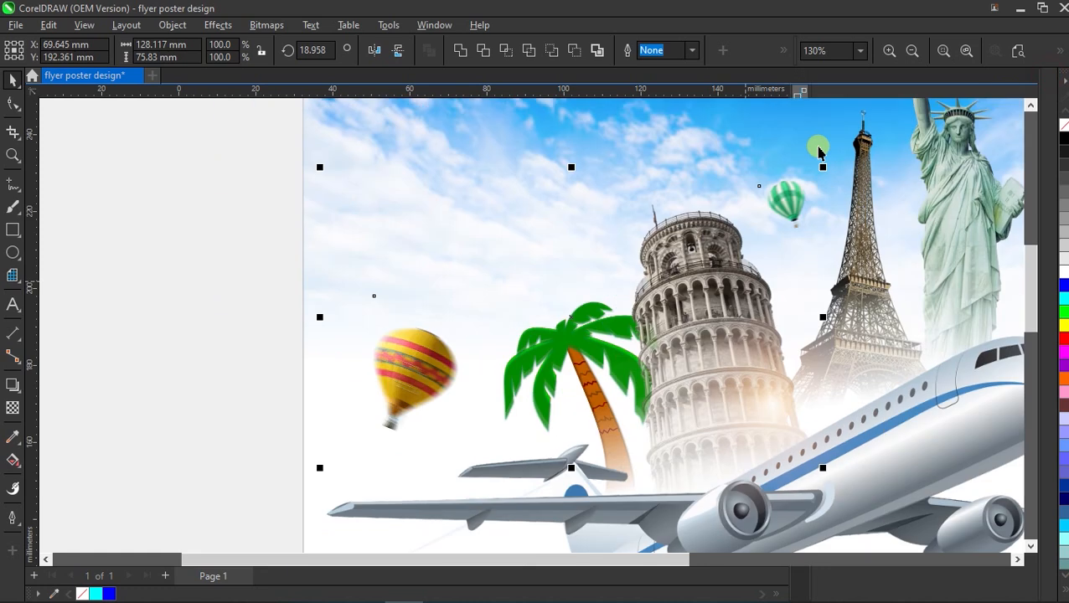
pyautogui.click(1018, 51)
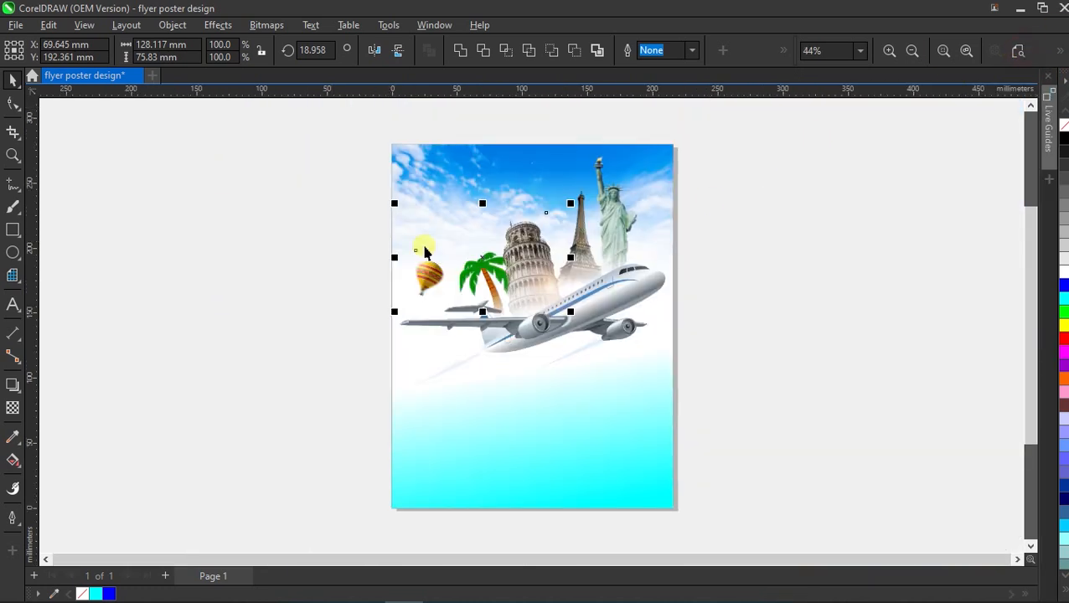
pyautogui.click(765, 207)
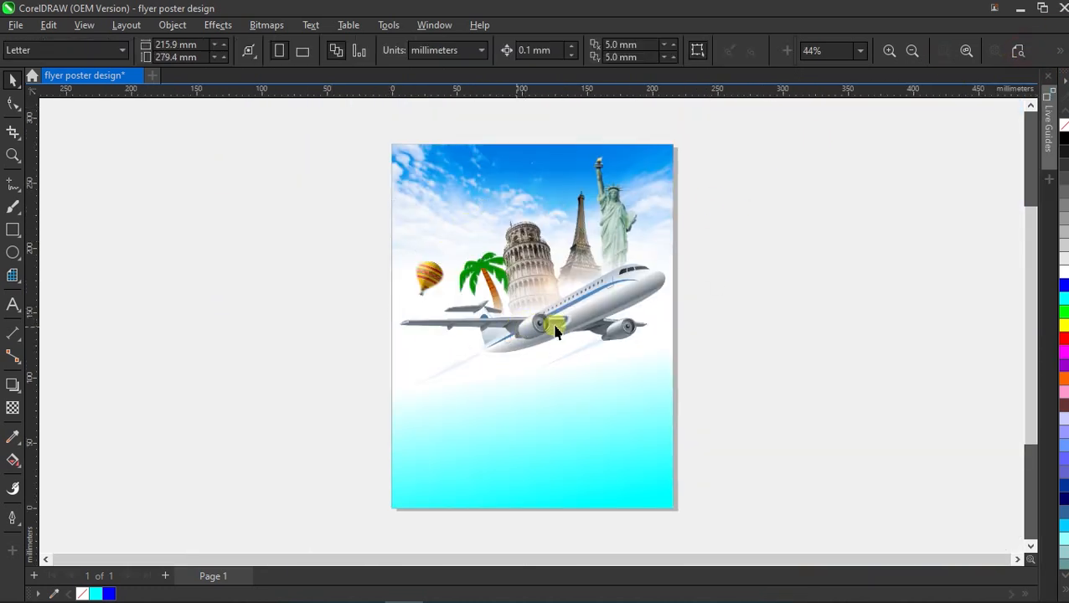
# Import the birds, mountain and leaves images and place them beside the page.
pyautogui.hotkey('ctrl', 'i')
pyautogui.click(264, 92)
pyautogui.keyDown('ctrl'); pyautogui.click(601, 129); pyautogui.keyUp('ctrl')
pyautogui.keyDown('ctrl'); pyautogui.click(517, 134); pyautogui.keyUp('ctrl')
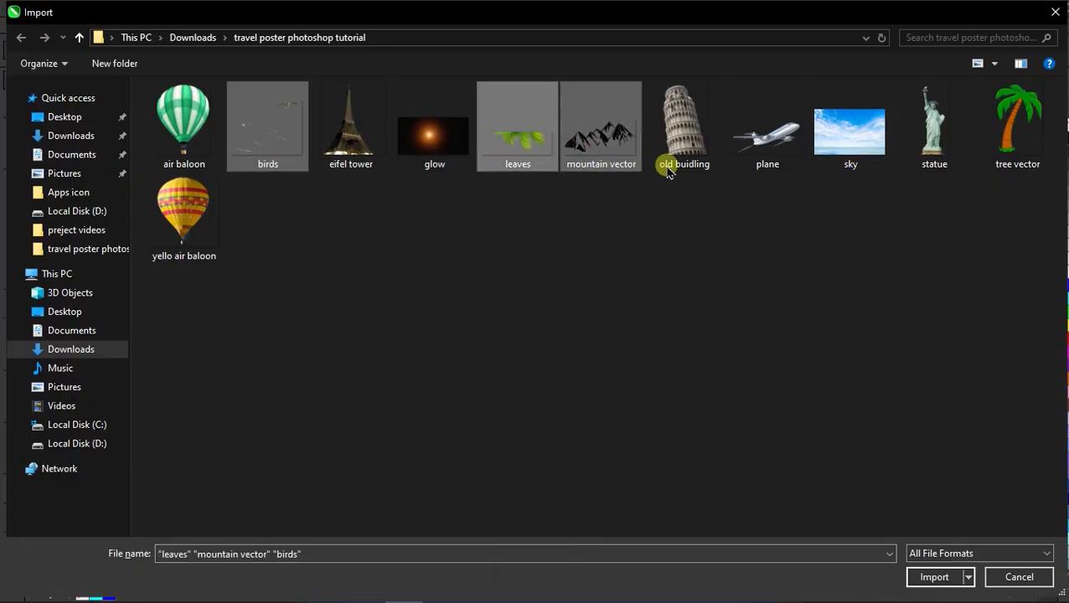
pyautogui.click(934, 576)
pyautogui.moveTo(105, 154); pyautogui.dragTo(222, 261)
pyautogui.moveTo(120, 258); pyautogui.dragTo(197, 291)
pyautogui.moveTo(231, 171); pyautogui.dragTo(332, 279)
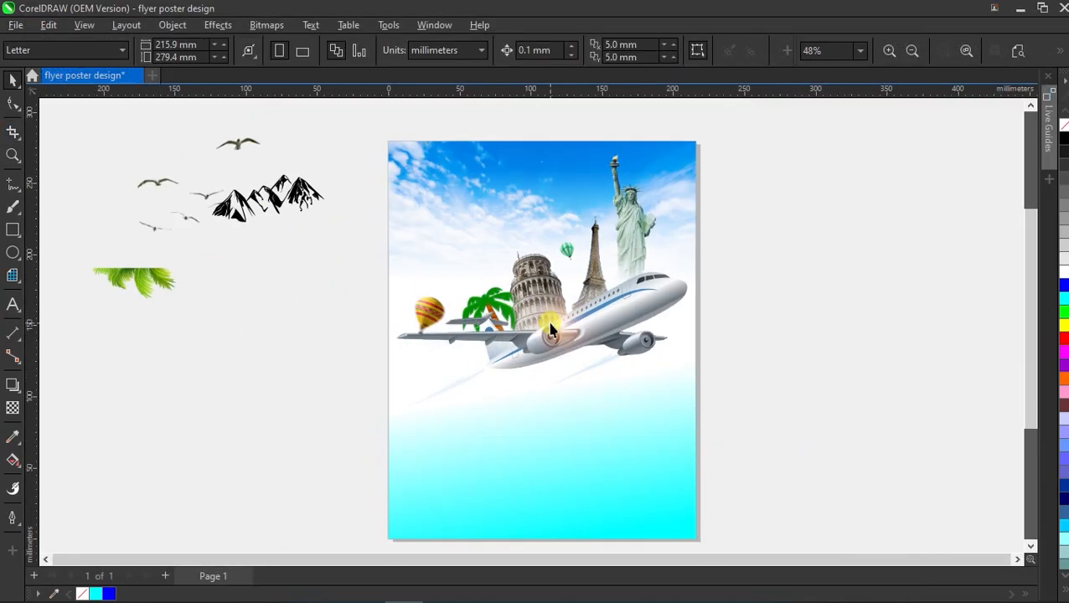
# Move the black mountain graphic to the poster's bottom and enlarge it to 69.6% across the page.
pyautogui.click(288, 199)
pyautogui.moveTo(288, 198); pyautogui.dragTo(578, 440)
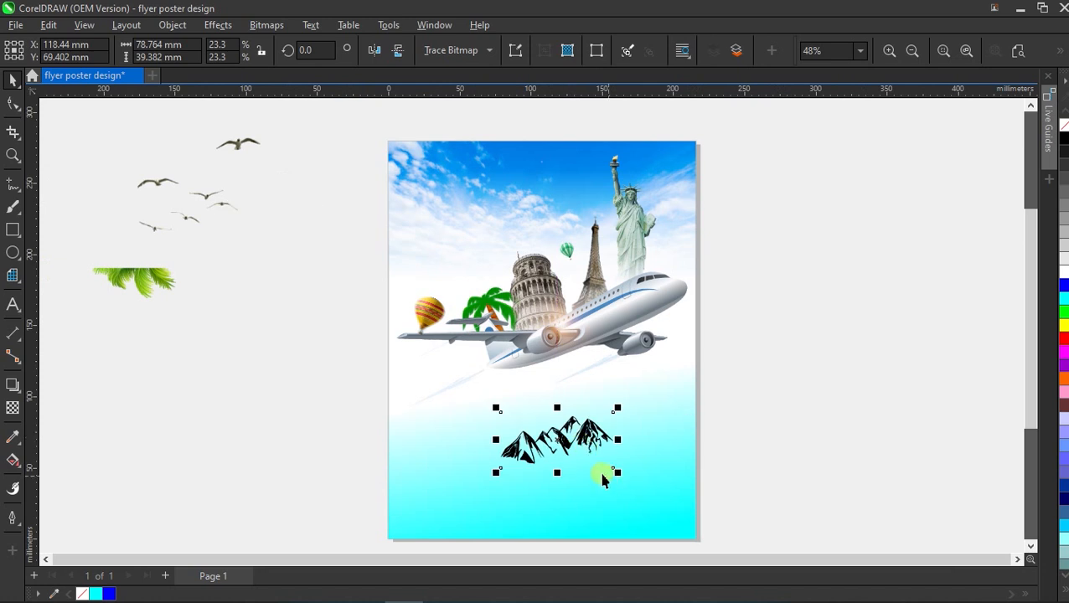
pyautogui.scroll(-3, 551, 331)
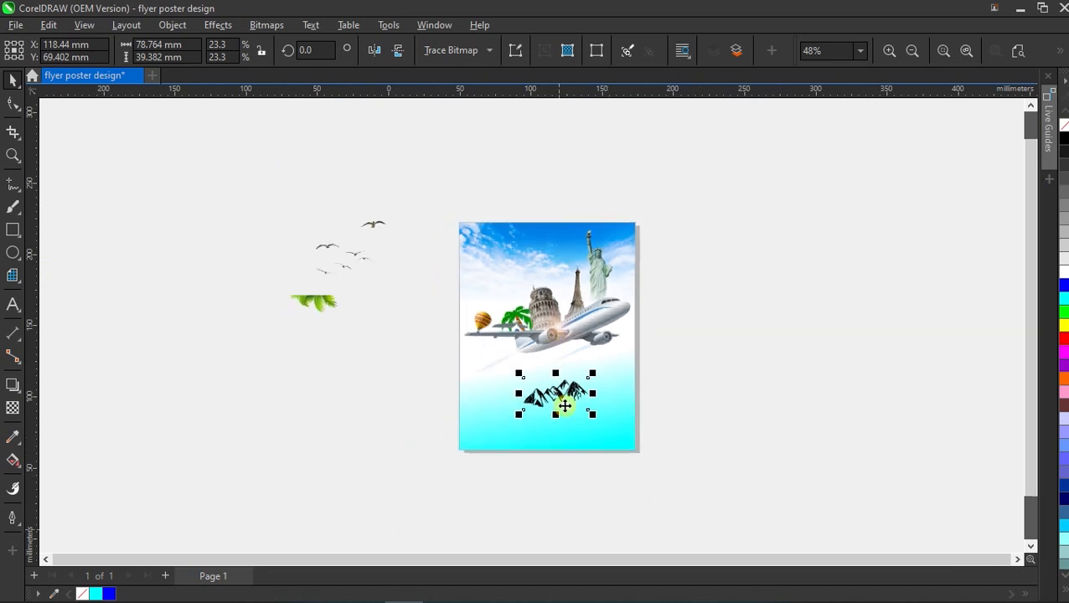
pyautogui.scroll(3, 563, 527)
pyautogui.moveTo(579, 307); pyautogui.dragTo(510, 303)
pyautogui.moveTo(542, 320); pyautogui.dragTo(728, 431)
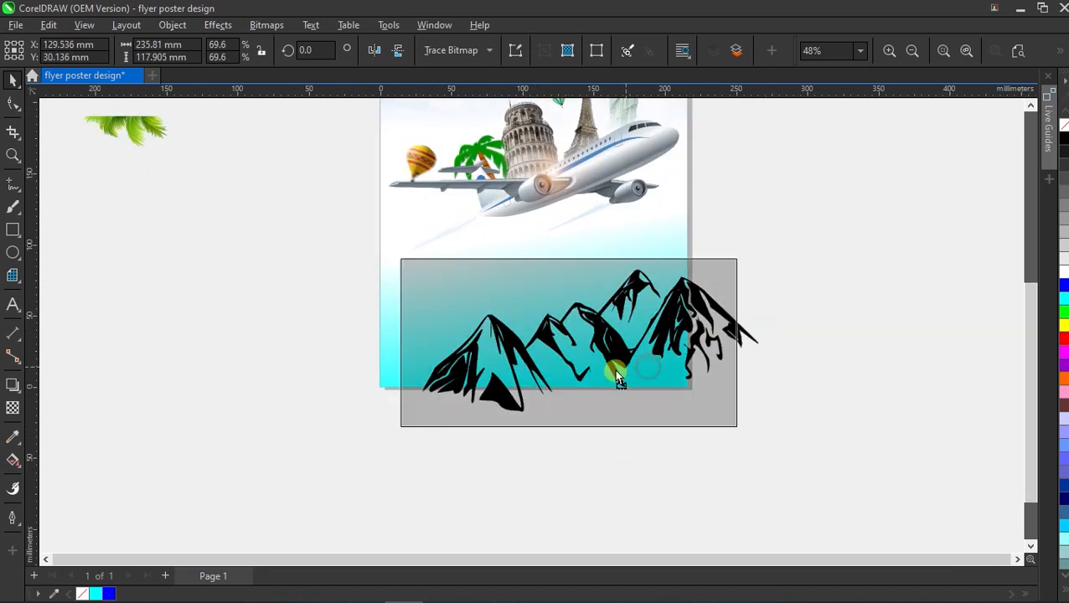
pyautogui.click(217, 25)
# Apply an Emboss effect to the mountains with Level 1 and Depth 1.
pyautogui.moveTo(265, 75)
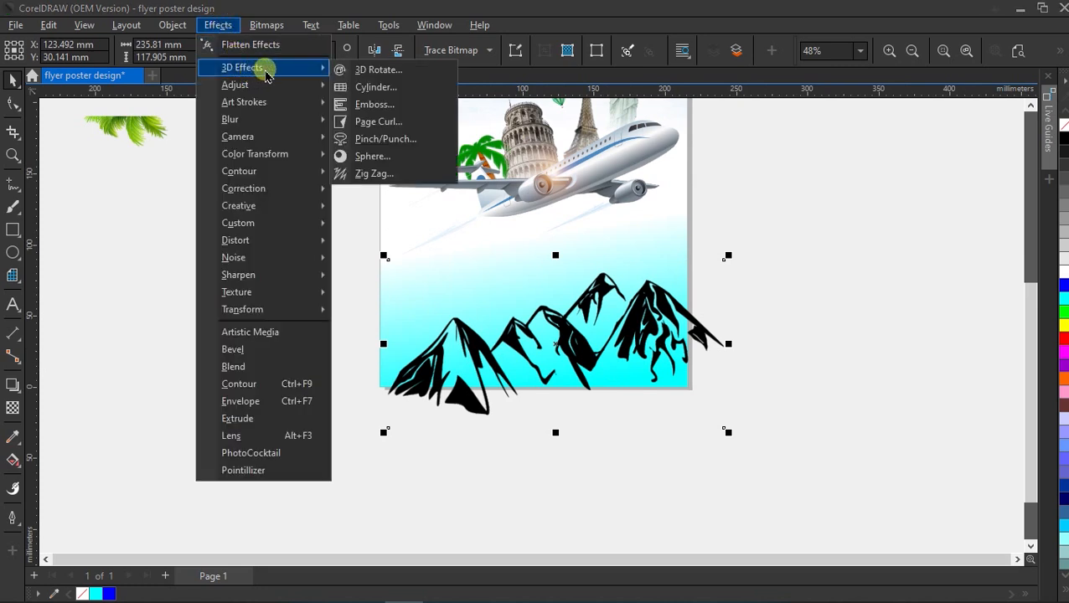
pyautogui.click(370, 105)
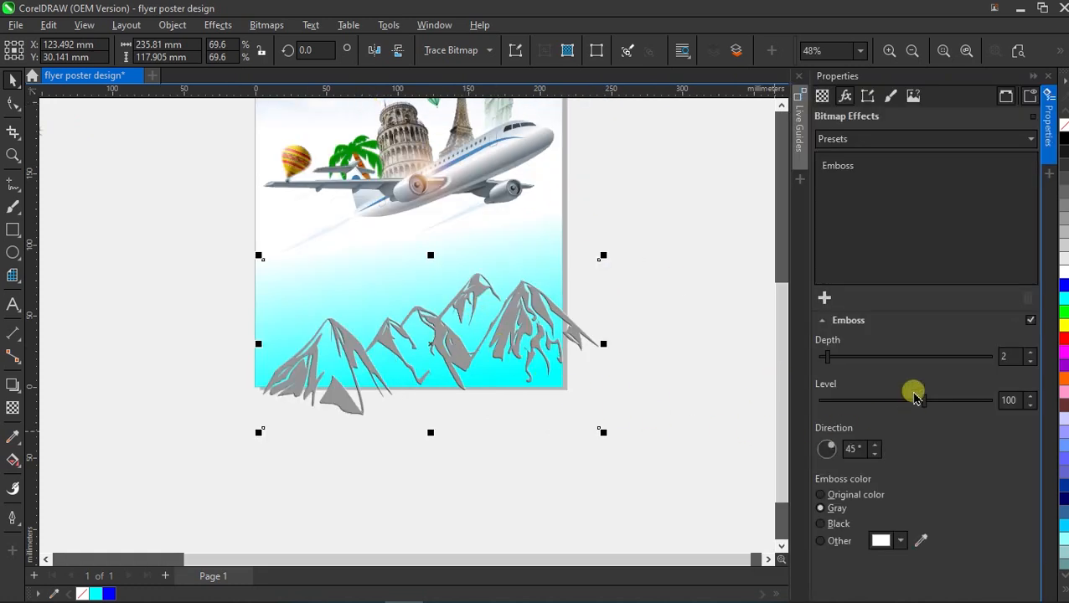
pyautogui.moveTo(924, 402); pyautogui.dragTo(787, 401)
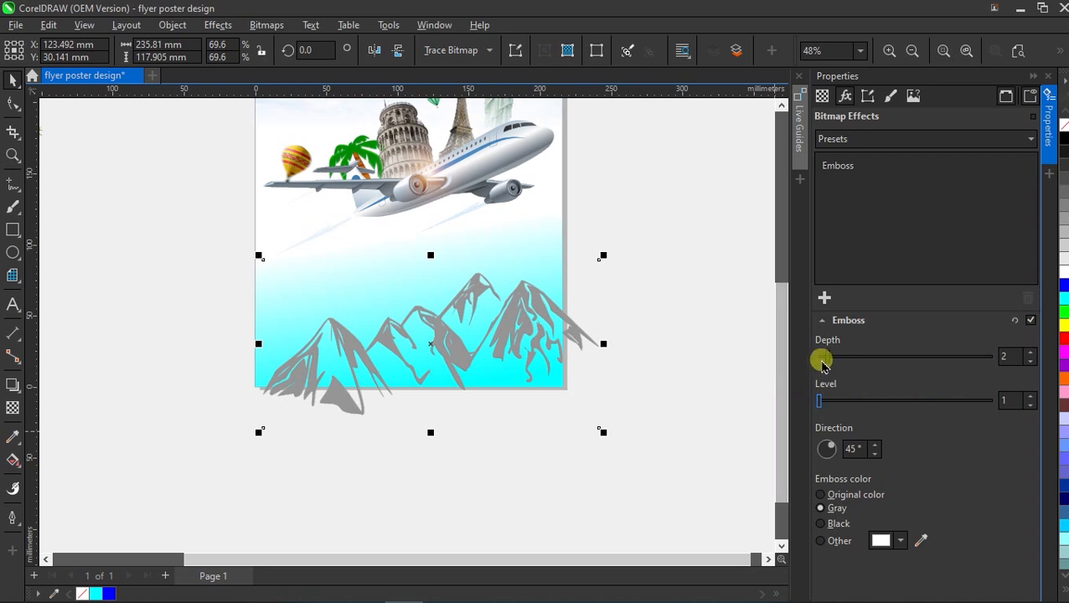
pyautogui.moveTo(827, 358); pyautogui.dragTo(827, 359)
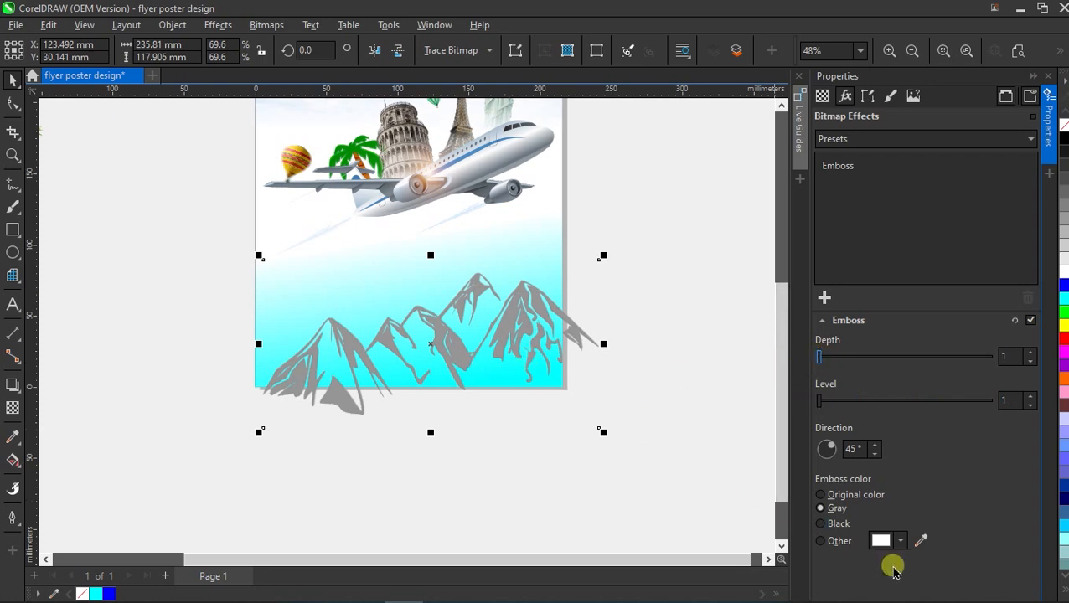
# Set the emboss colour to the poster's cyan background using Other colour and the eyedropper.
pyautogui.click(880, 541)
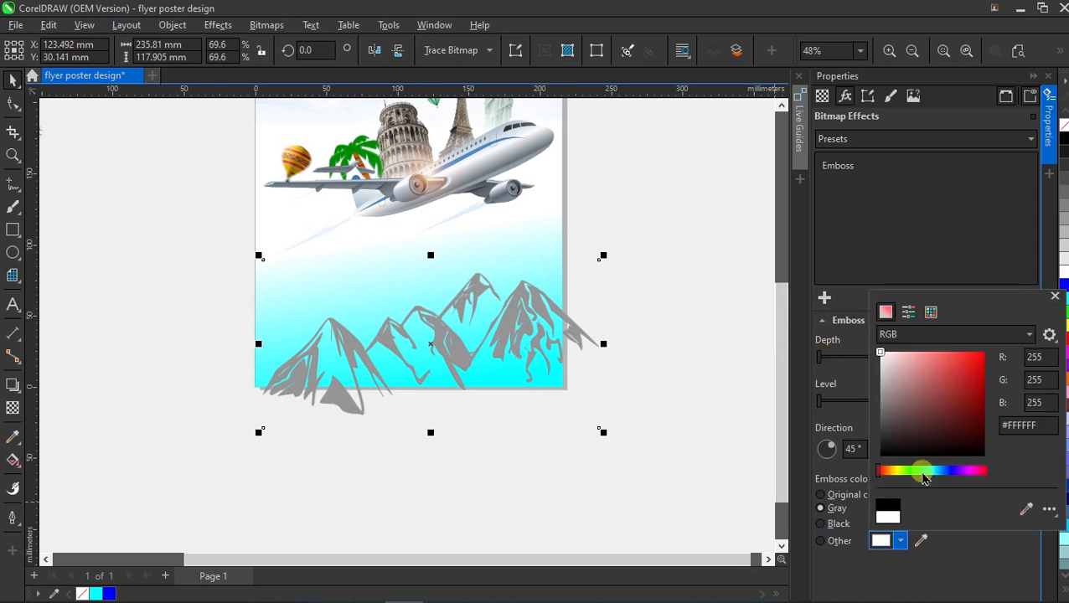
pyautogui.moveTo(924, 476); pyautogui.dragTo(932, 477)
pyautogui.moveTo(934, 472); pyautogui.dragTo(923, 472)
pyautogui.click(984, 390)
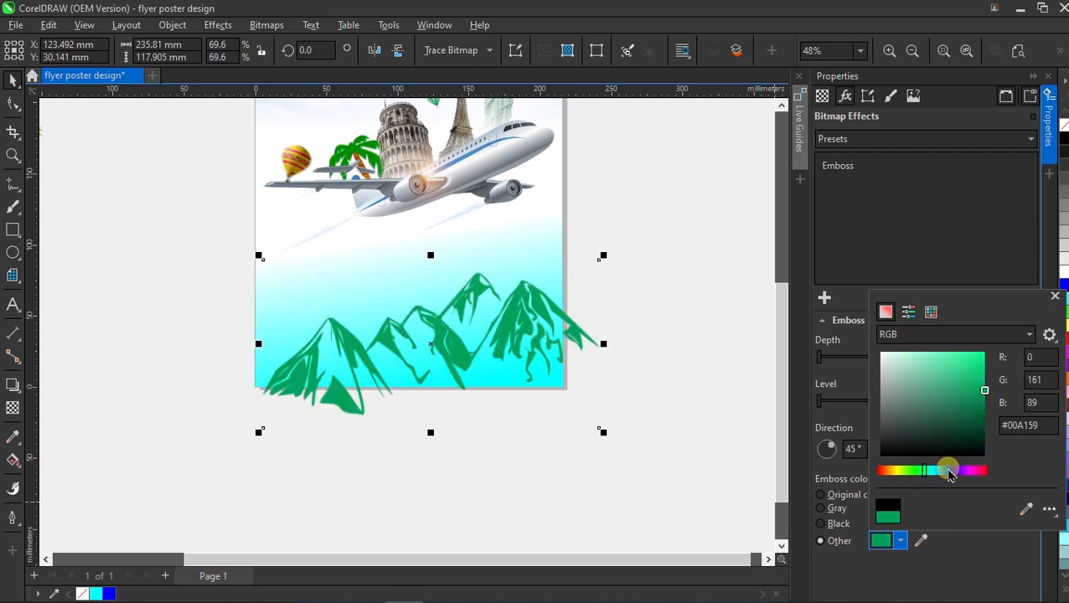
pyautogui.click(1023, 508)
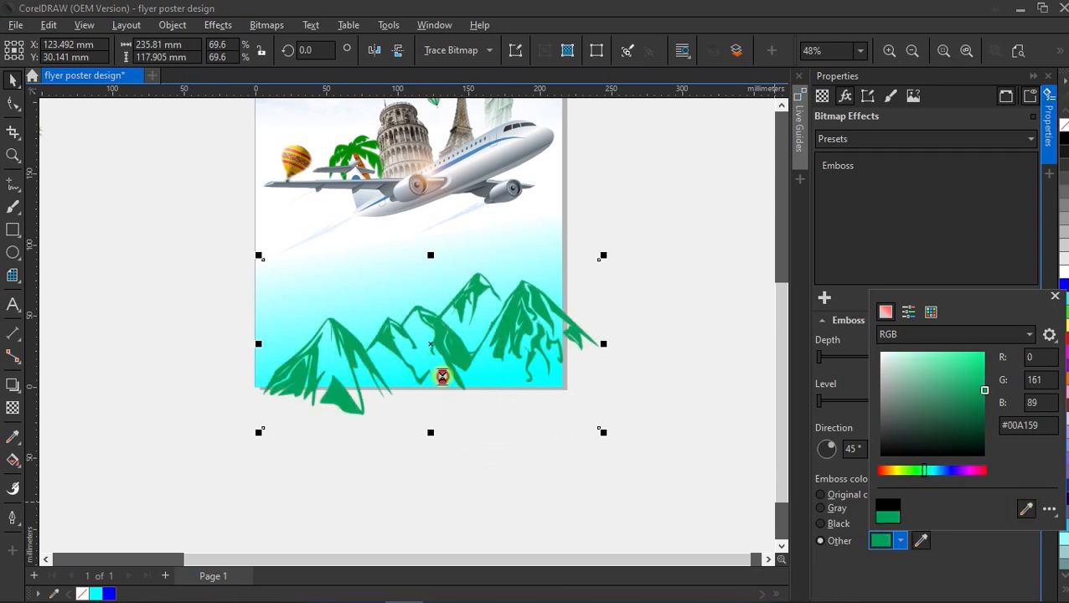
pyautogui.click(451, 384)
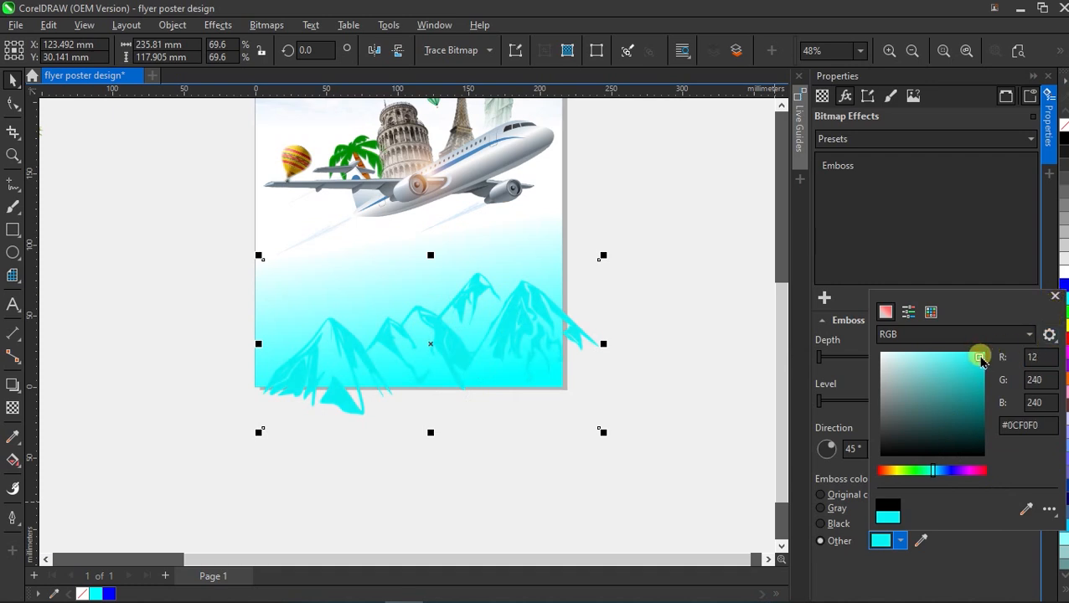
pyautogui.click(1055, 297)
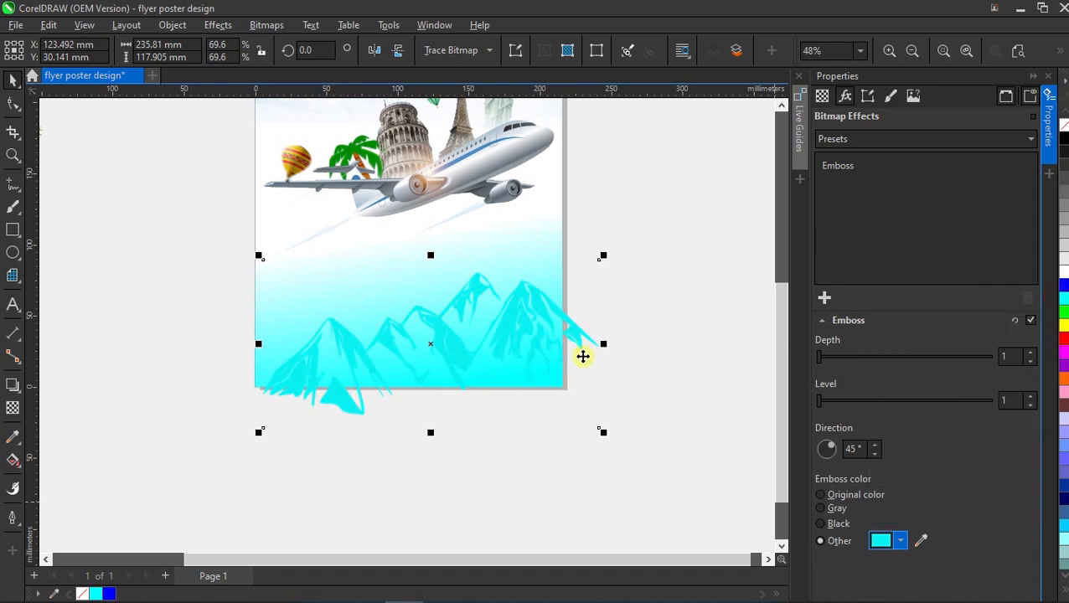
# Add a Motion Blur at distance 24 (0°) to the cyan mountains.
pyautogui.click(824, 299)
pyautogui.moveTo(836, 369)
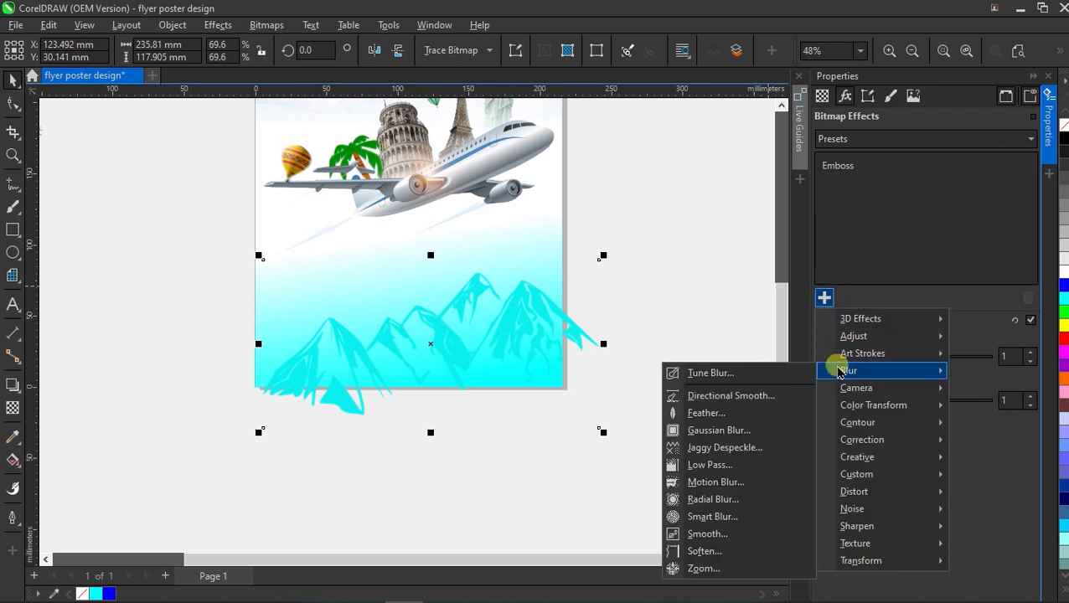
pyautogui.click(708, 485)
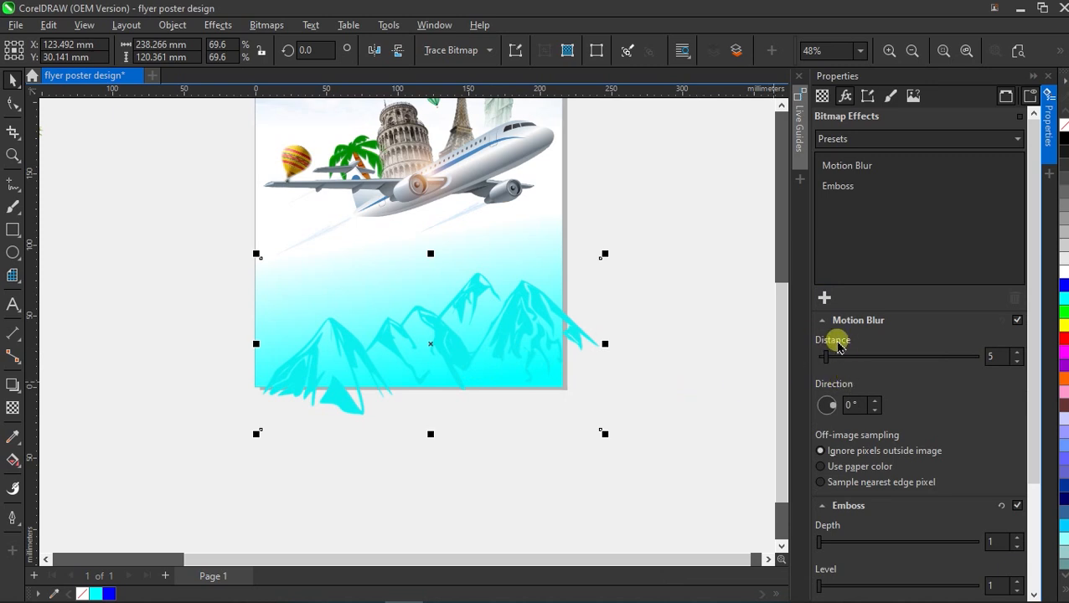
pyautogui.moveTo(842, 357); pyautogui.dragTo(853, 358)
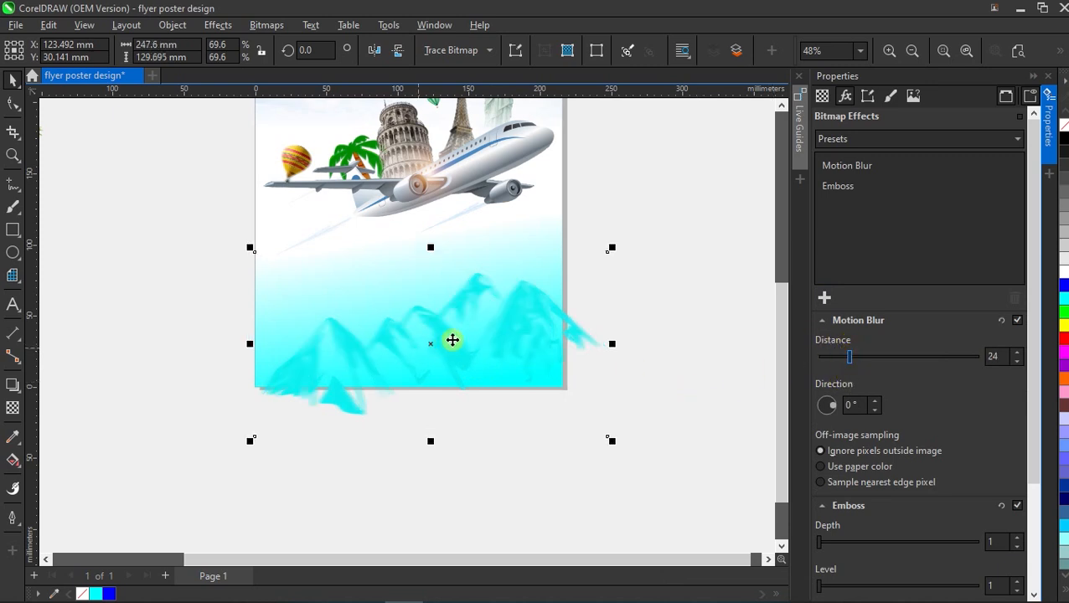
pyautogui.click(1047, 76)
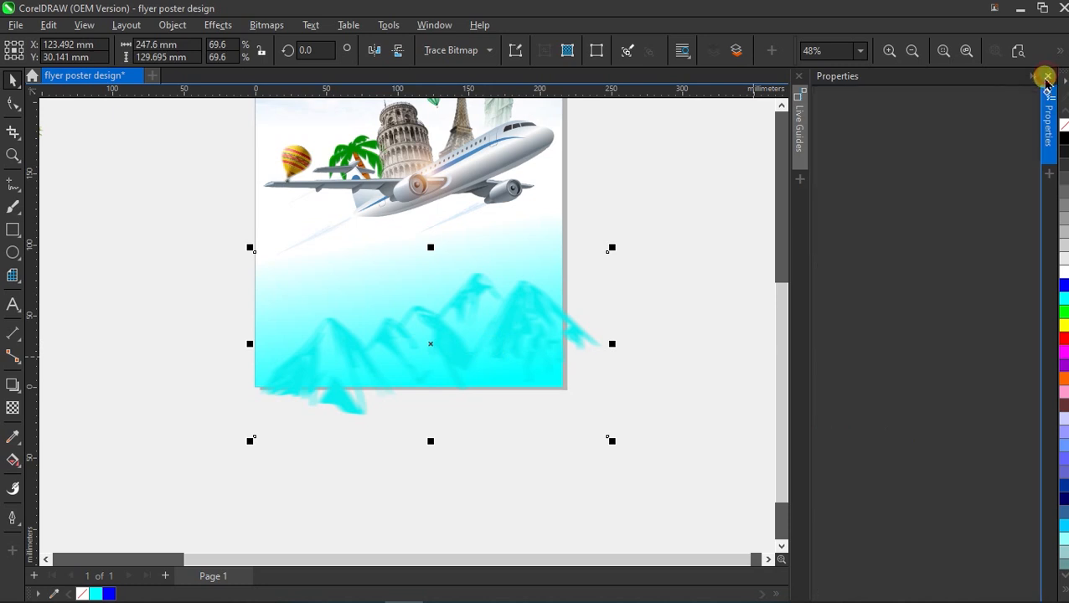
pyautogui.click(630, 456)
pyautogui.scroll(-1, 630, 456)
pyautogui.scroll(1, 560, 358)
pyautogui.click(565, 358)
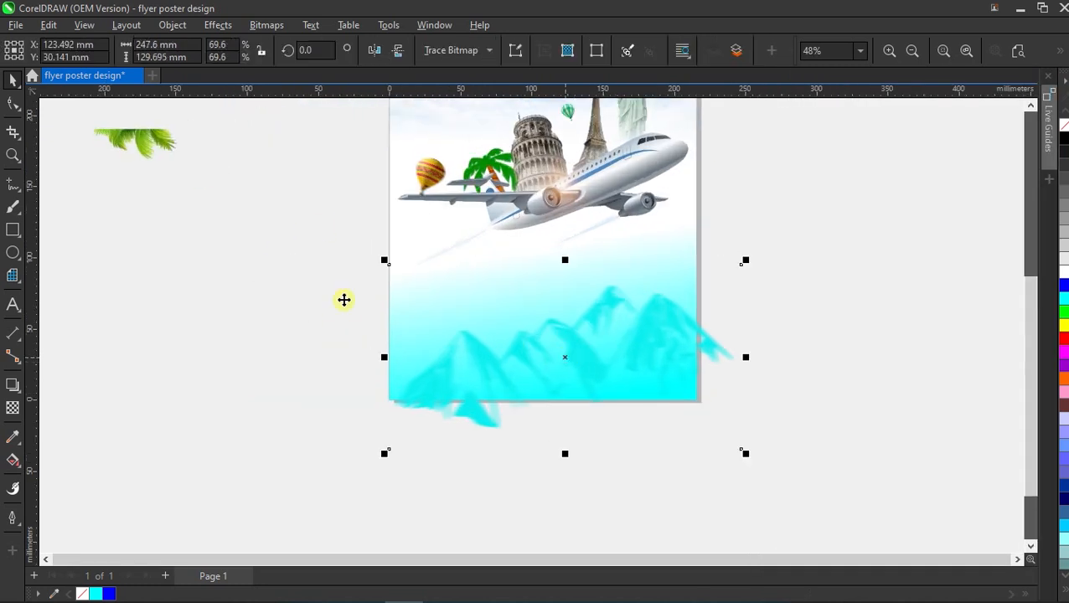
# Drag the mountain shape's bottom and right nodes flush to the page edges with the Shape tool.
pyautogui.click(11, 105)
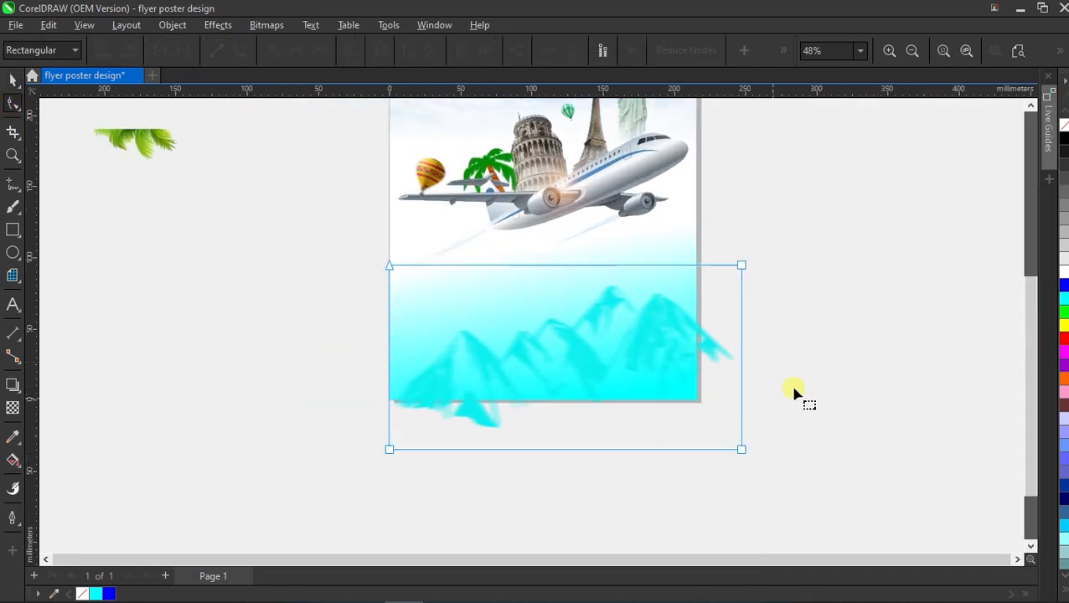
pyautogui.moveTo(332, 497); pyautogui.dragTo(395, 400)
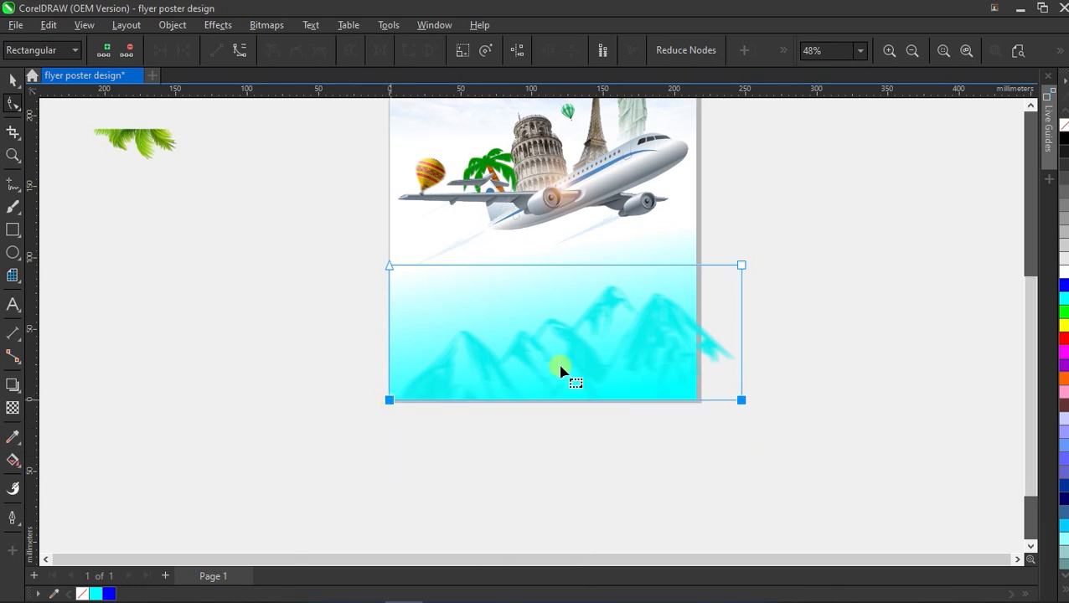
pyautogui.moveTo(653, 437); pyautogui.dragTo(676, 410)
pyautogui.moveTo(741, 400); pyautogui.dragTo(696, 401)
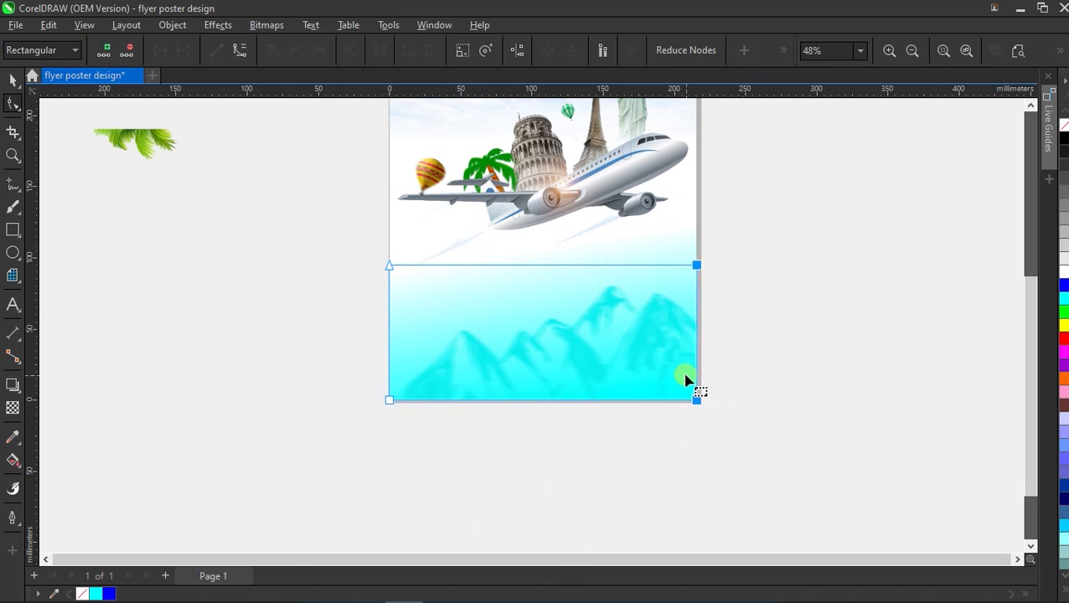
pyautogui.click(15, 82)
pyautogui.click(521, 445)
pyautogui.scroll(-1, 522, 448)
pyautogui.scroll(1, 548, 366)
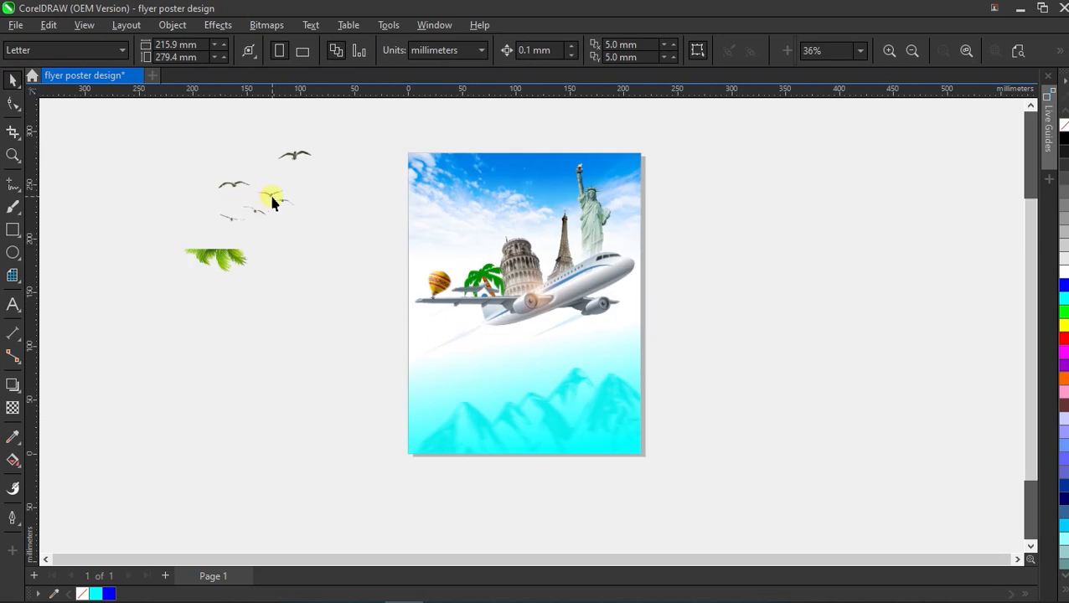
# Move the birds into the poster's top-left sky and group all the poster artwork.
pyautogui.click(269, 196)
pyautogui.moveTo(267, 193); pyautogui.dragTo(465, 219)
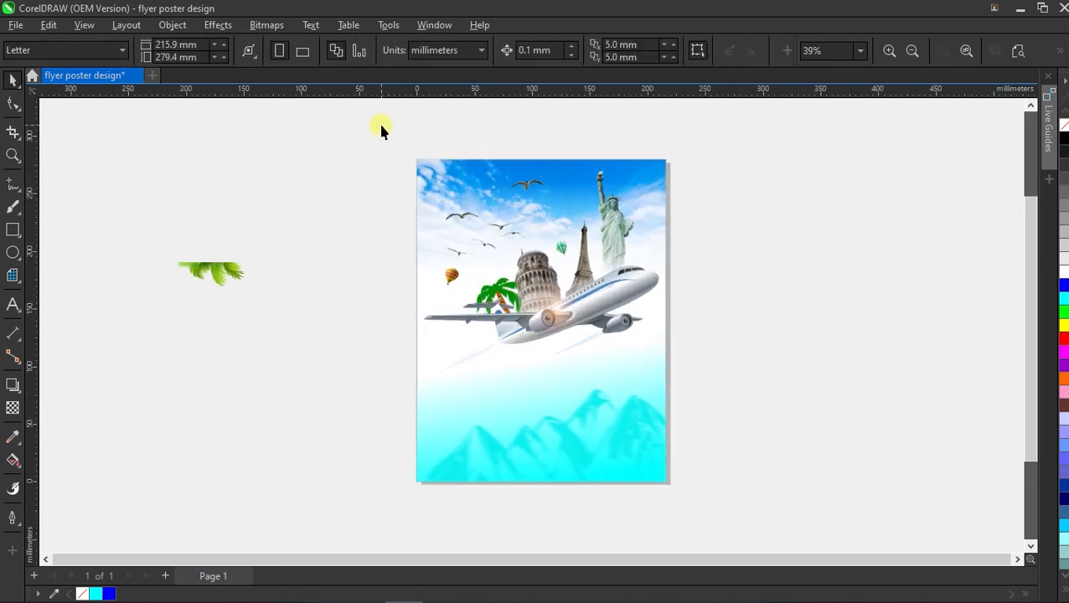
pyautogui.moveTo(381, 130); pyautogui.dragTo(656, 458)
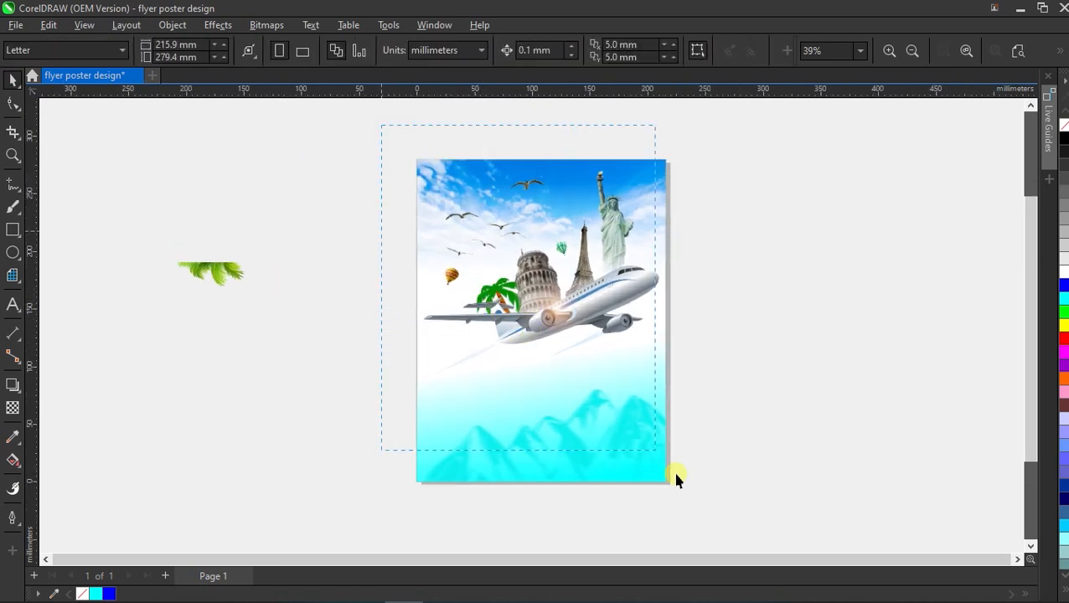
pyautogui.moveTo(730, 513); pyautogui.dragTo(729, 514)
pyautogui.rightClick(500, 314)
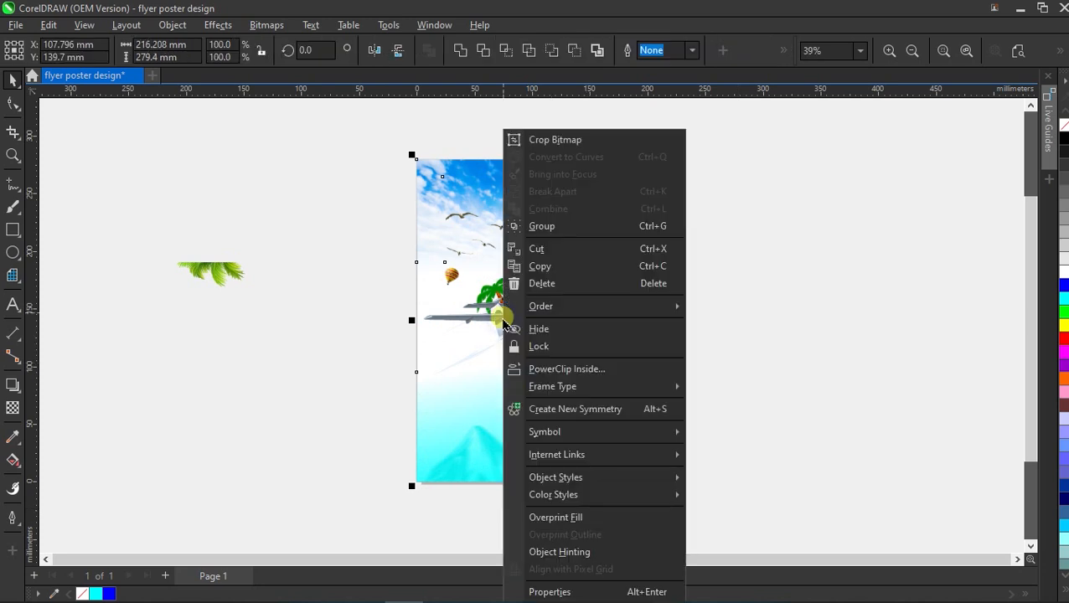
pyautogui.click(615, 225)
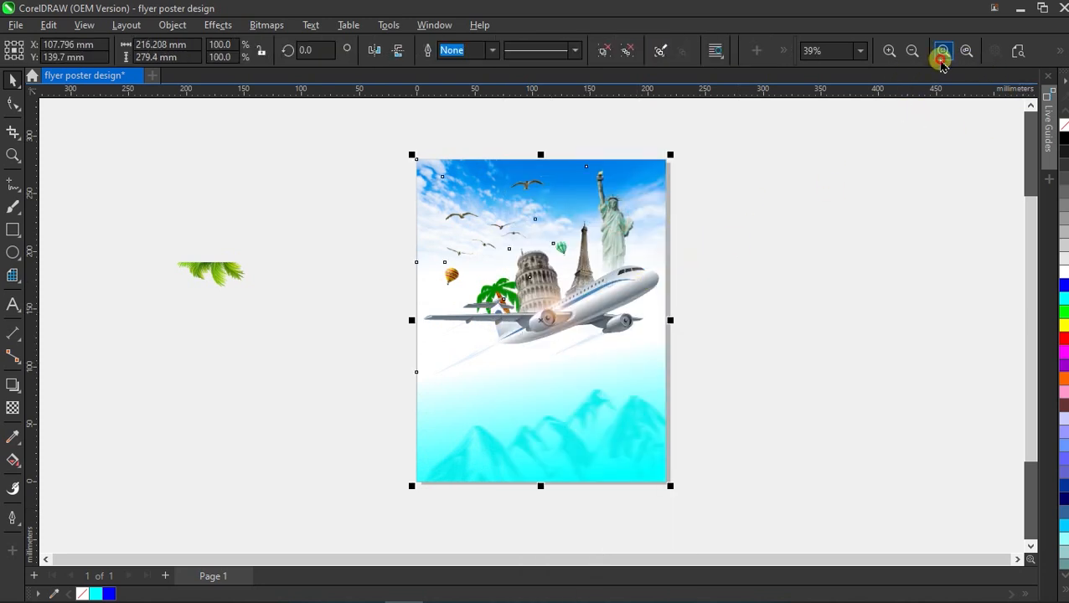
# Add a page-sized rectangle in front and move the palm leaf beside the poster's right edge.
pyautogui.click(943, 50)
pyautogui.click(85, 258)
pyautogui.moveTo(86, 259); pyautogui.dragTo(270, 286)
pyautogui.click(100, 210)
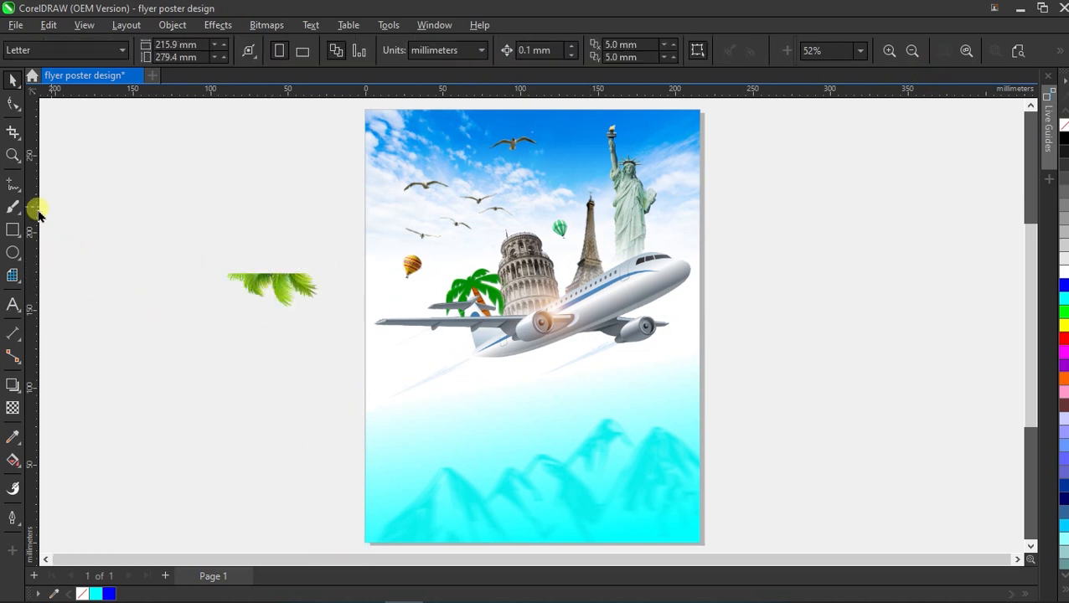
pyautogui.doubleClick(19, 229)
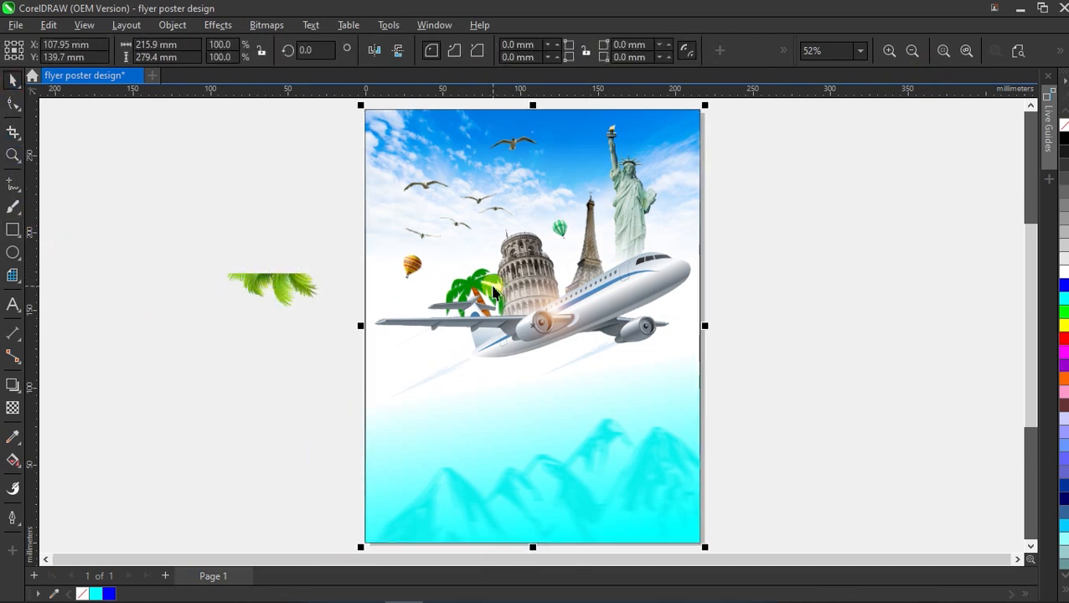
pyautogui.hotkey('shift', 'pageup')
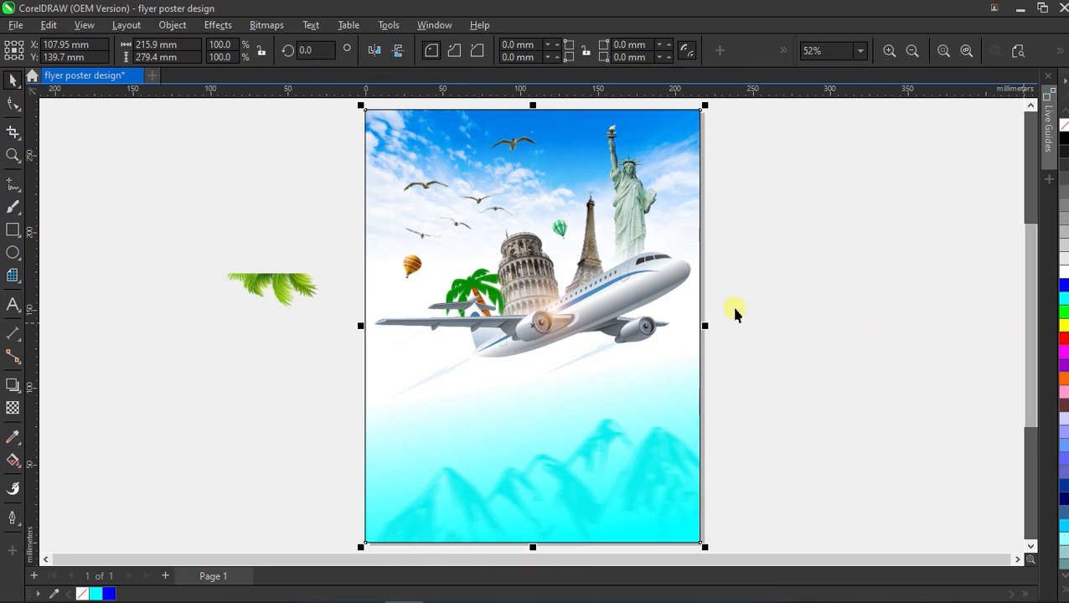
pyautogui.click(287, 291)
pyautogui.moveTo(271, 285); pyautogui.dragTo(802, 249)
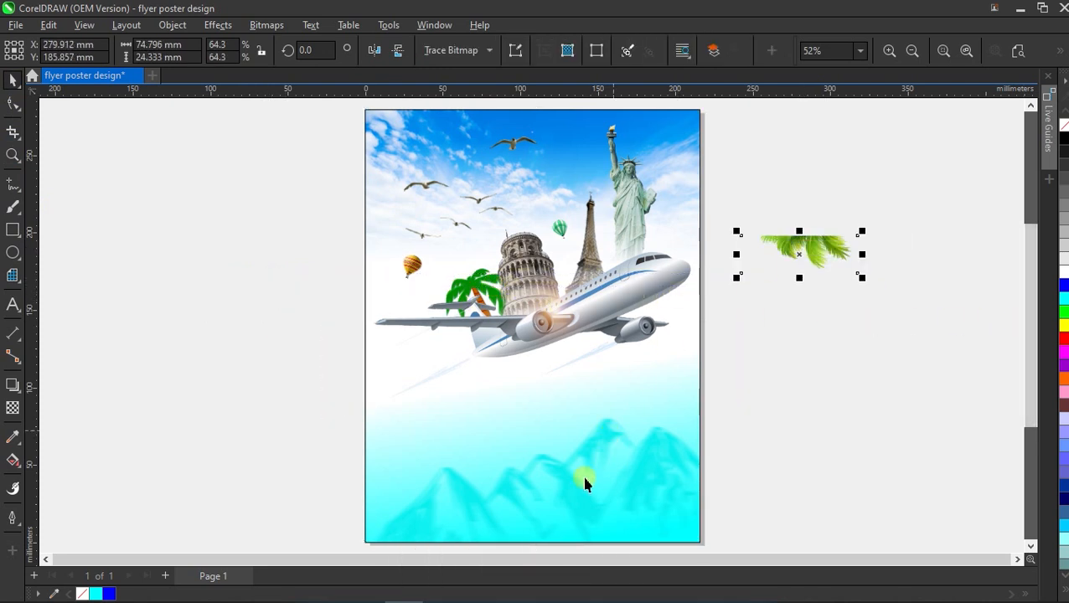
# Rotate the palm leaf to about 309°, enlarge it, and PowerClip it into the poster.
pyautogui.scroll(-2, 582, 473)
pyautogui.scroll(3, 598, 247)
pyautogui.scroll(1, 621, 254)
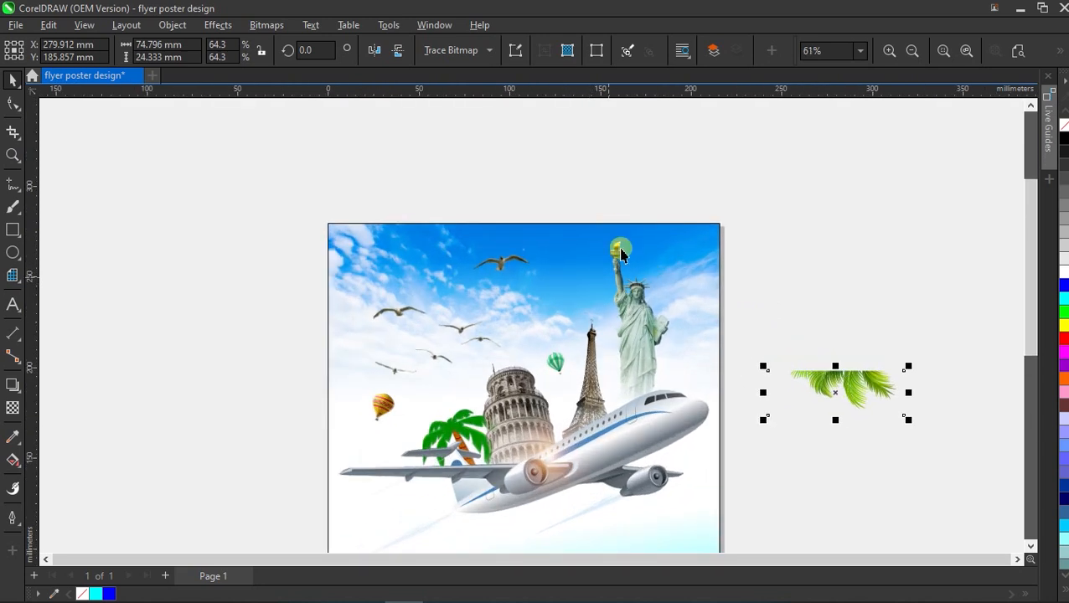
pyautogui.moveTo(858, 397); pyautogui.dragTo(908, 327)
pyautogui.click(830, 281)
pyautogui.moveTo(872, 358); pyautogui.dragTo(952, 423)
pyautogui.moveTo(870, 332); pyautogui.dragTo(724, 270)
pyautogui.scroll(-1, 725, 270)
pyautogui.scroll(1, 724, 270)
pyautogui.rightClick(650, 262)
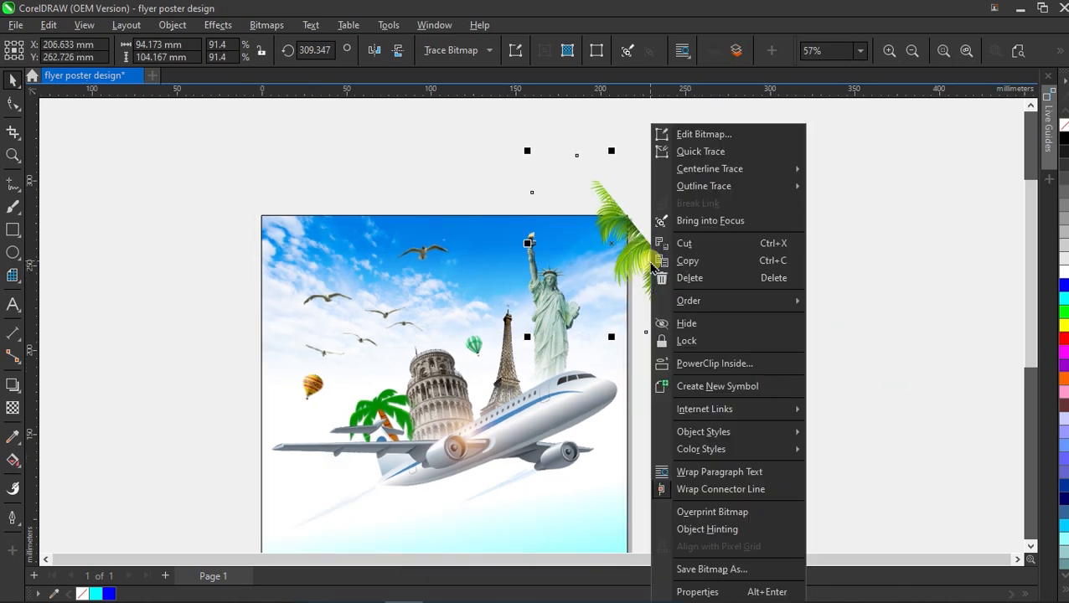
pyautogui.click(691, 366)
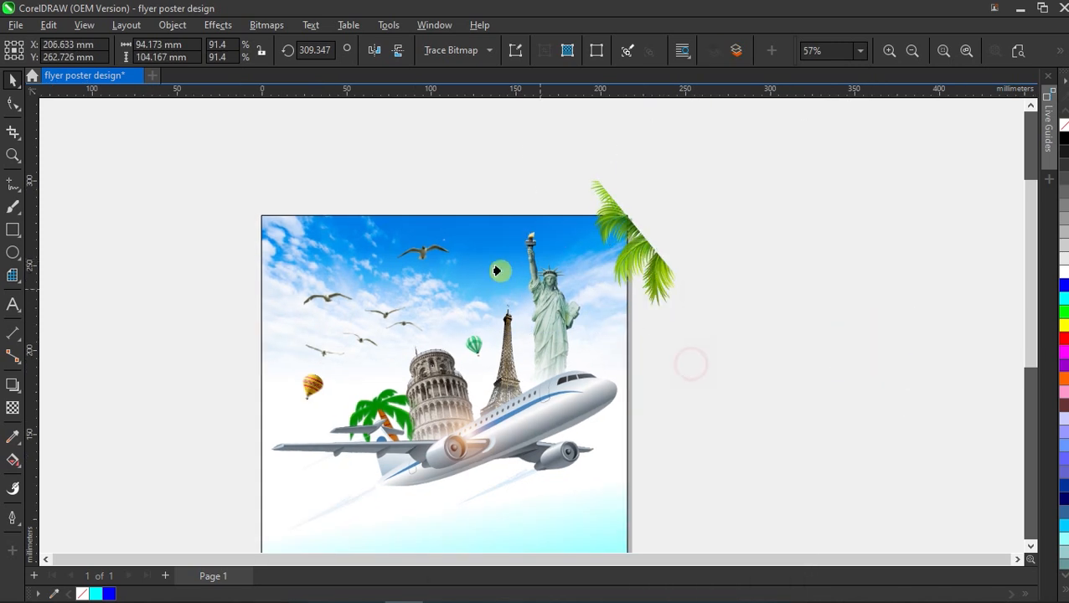
pyautogui.click(459, 225)
# Paste a mirrored palm copy at the top-left corner, enlarge it to 118.9%, and lock it.
pyautogui.scroll(-1, 694, 226)
pyautogui.hotkey('ctrl', 'v')
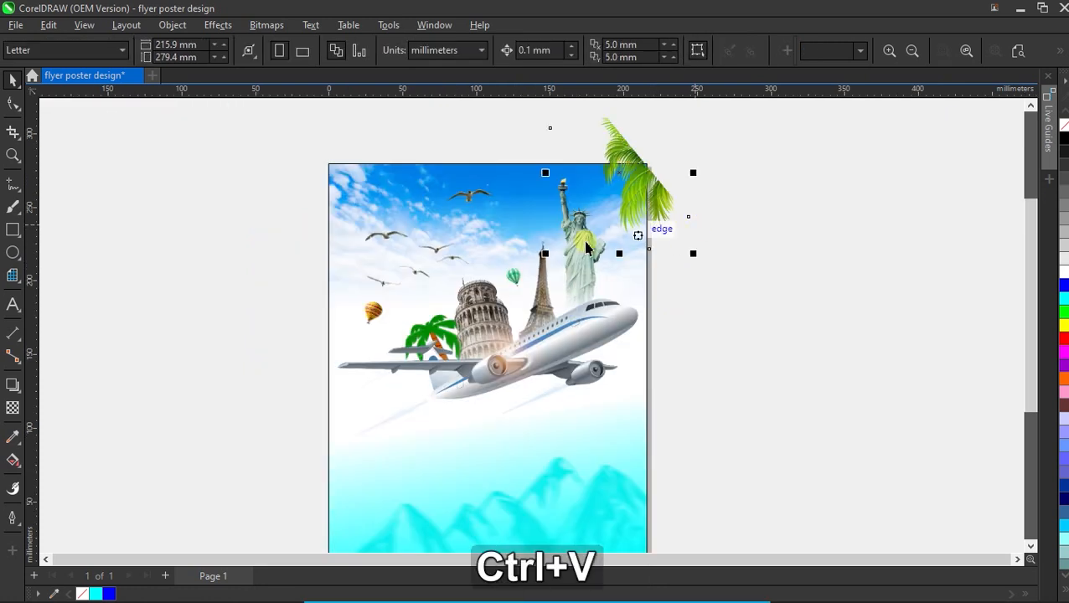
pyautogui.moveTo(636, 174); pyautogui.dragTo(392, 211)
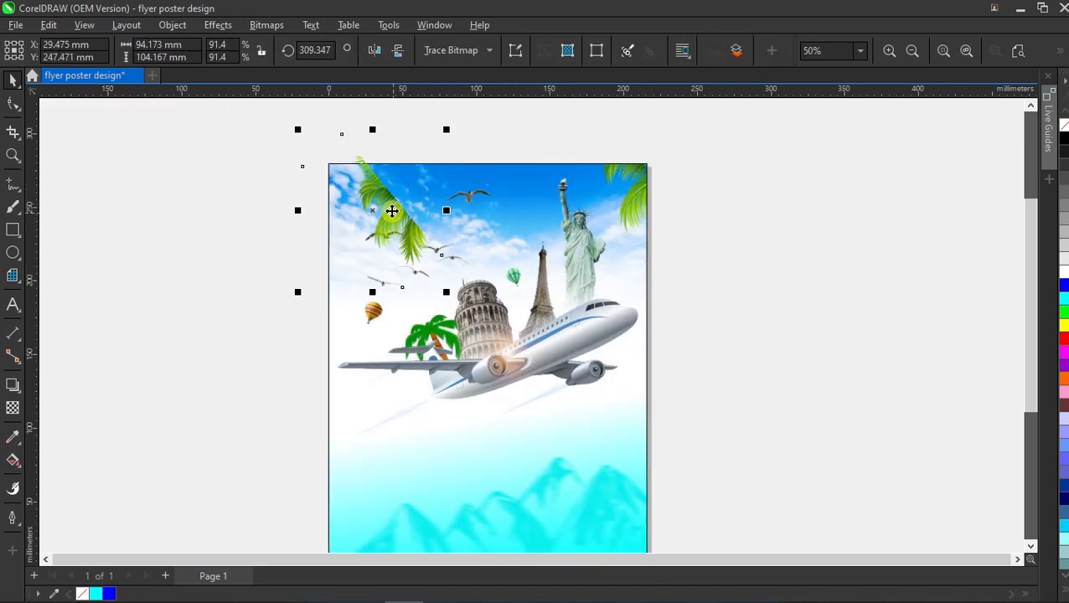
pyautogui.click(376, 51)
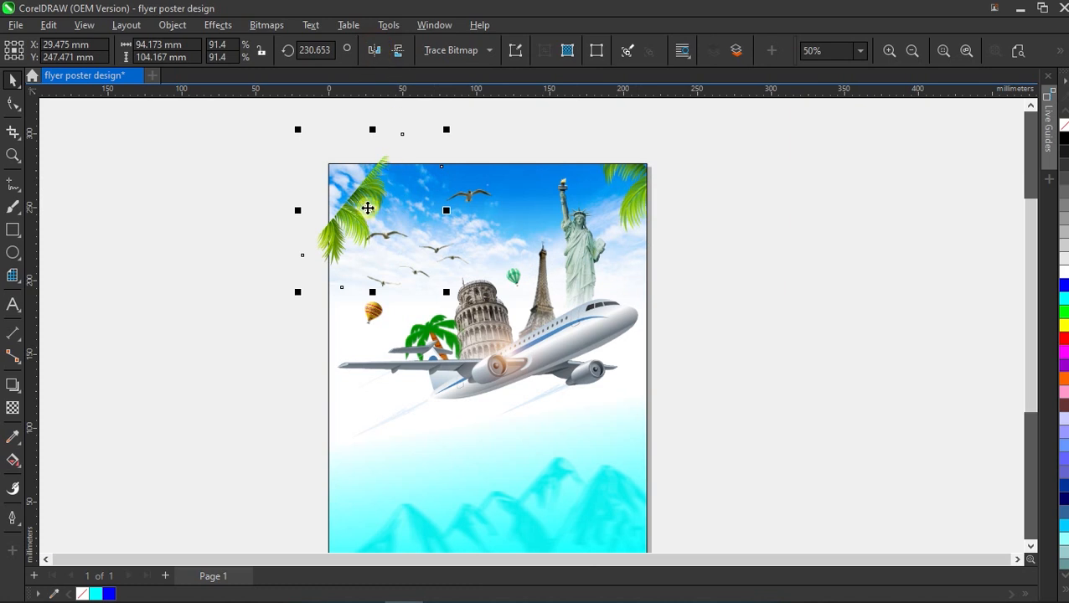
pyautogui.moveTo(447, 128); pyautogui.dragTo(492, 84)
pyautogui.moveTo(376, 169); pyautogui.dragTo(330, 177)
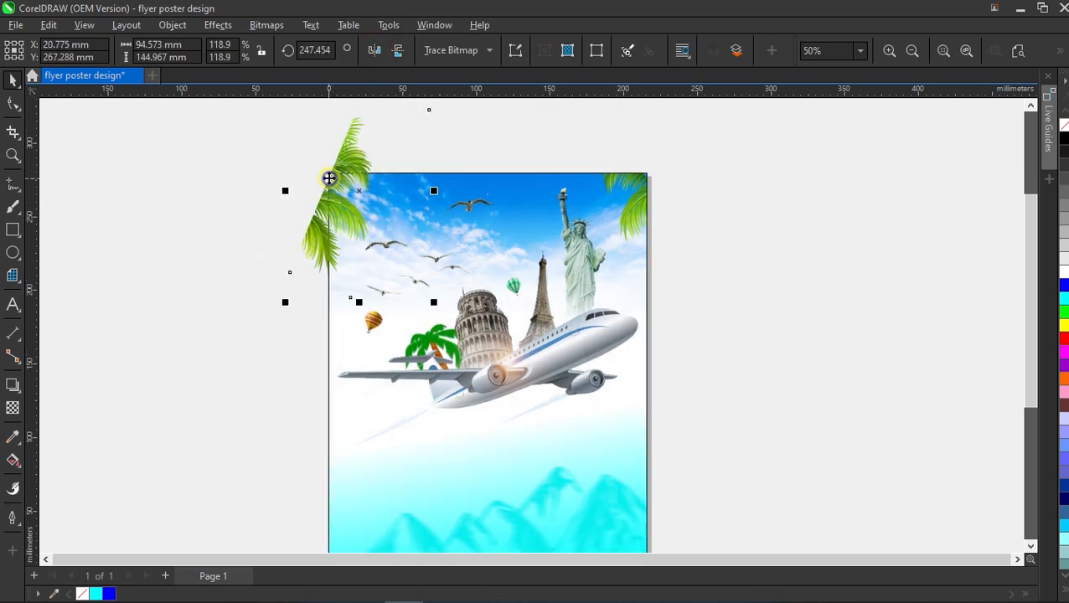
pyautogui.rightClick(330, 177)
pyautogui.click(365, 341)
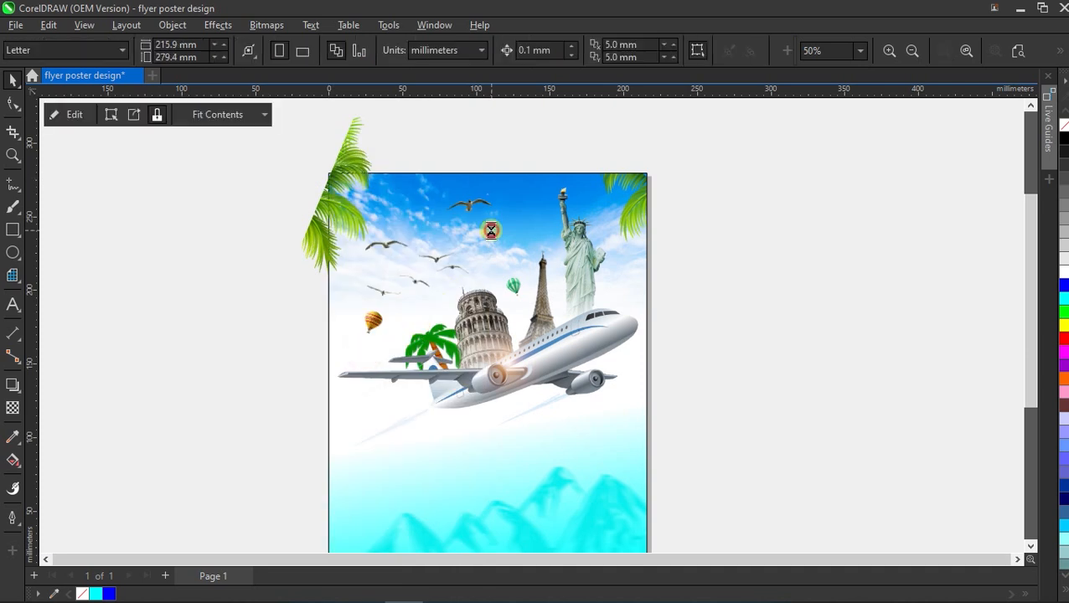
# Remove the poster's black outline and fit the page in view.
pyautogui.scroll(-2, 271, 215)
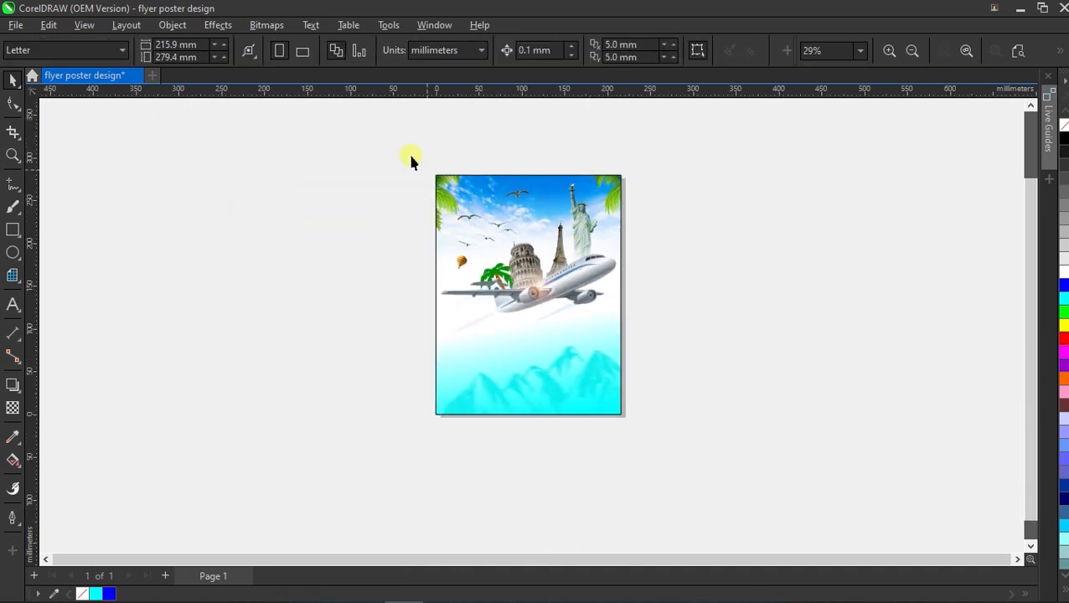
pyautogui.rightClick(1063, 129)
pyautogui.click(1017, 50)
pyautogui.click(790, 282)
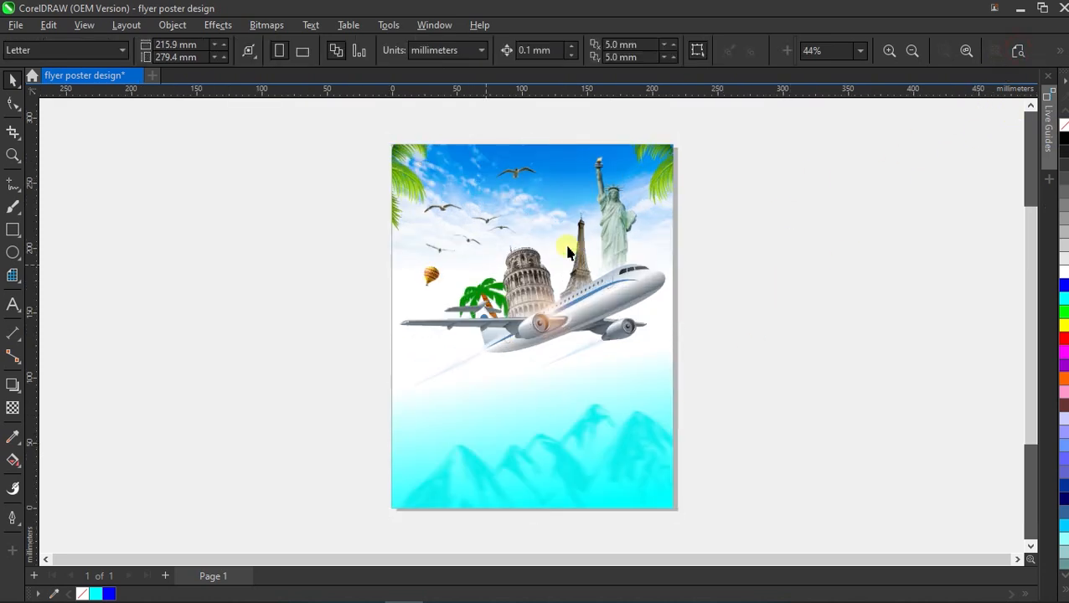
# Edit the poster's PowerClip contents and select both corner palm trees.
pyautogui.click(516, 251)
pyautogui.click(66, 113)
pyautogui.scroll(1, 530, 160)
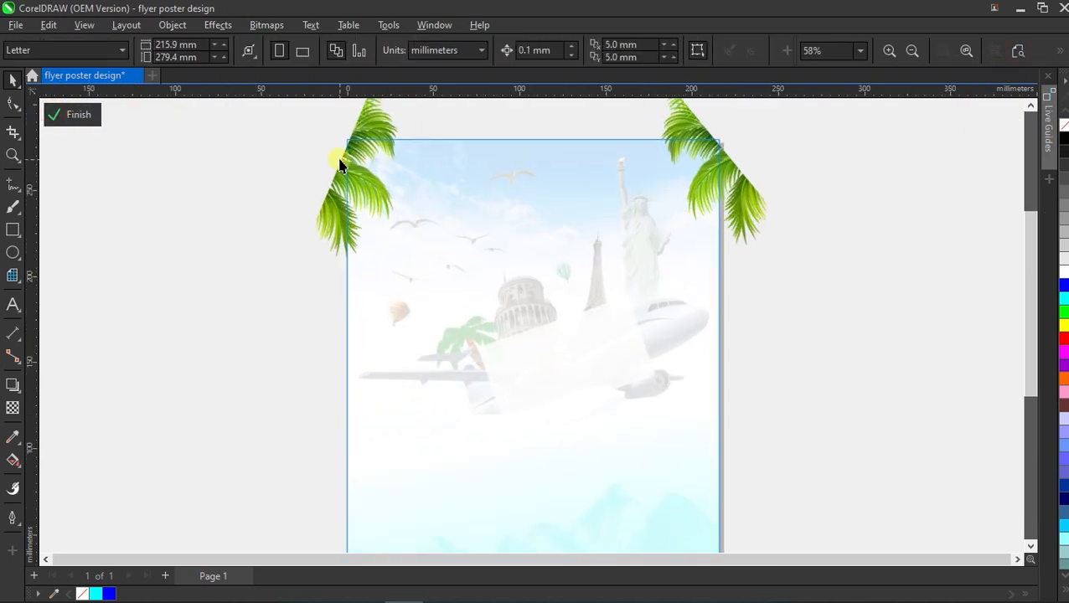
pyautogui.click(363, 183)
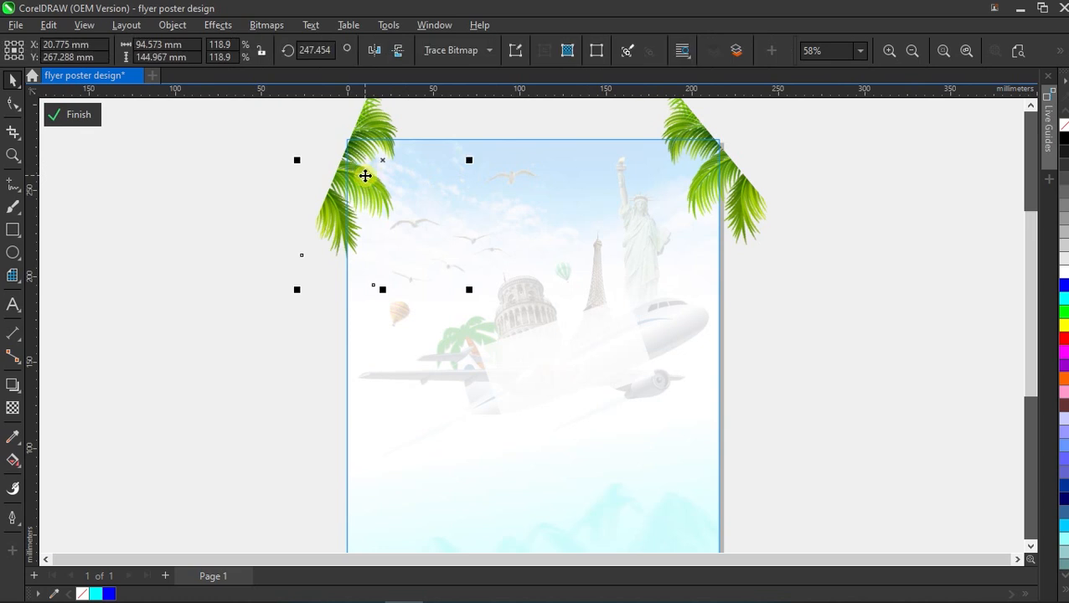
pyautogui.keyDown('shift'); pyautogui.click(737, 195); pyautogui.keyUp('shift')
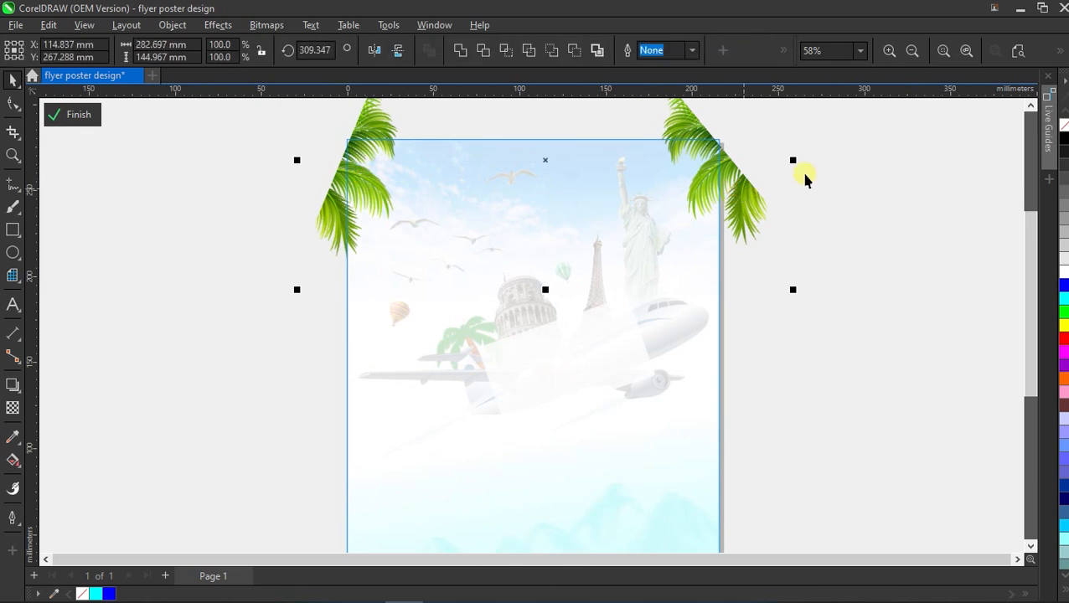
# Give both palms an 18-distance Motion Blur and finish the PowerClip edit.
pyautogui.click(218, 25)
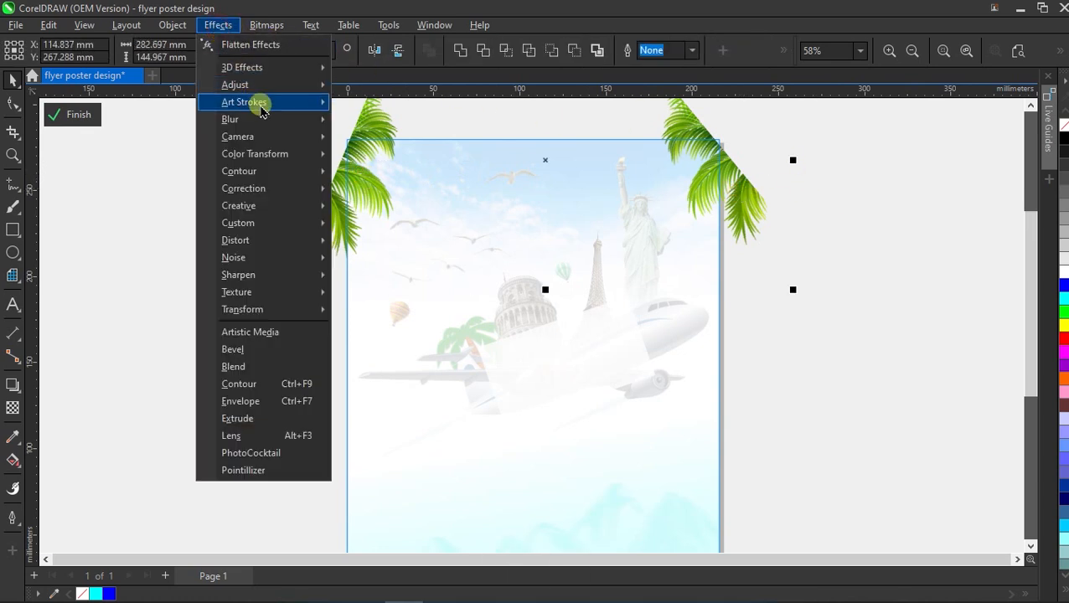
pyautogui.moveTo(261, 107)
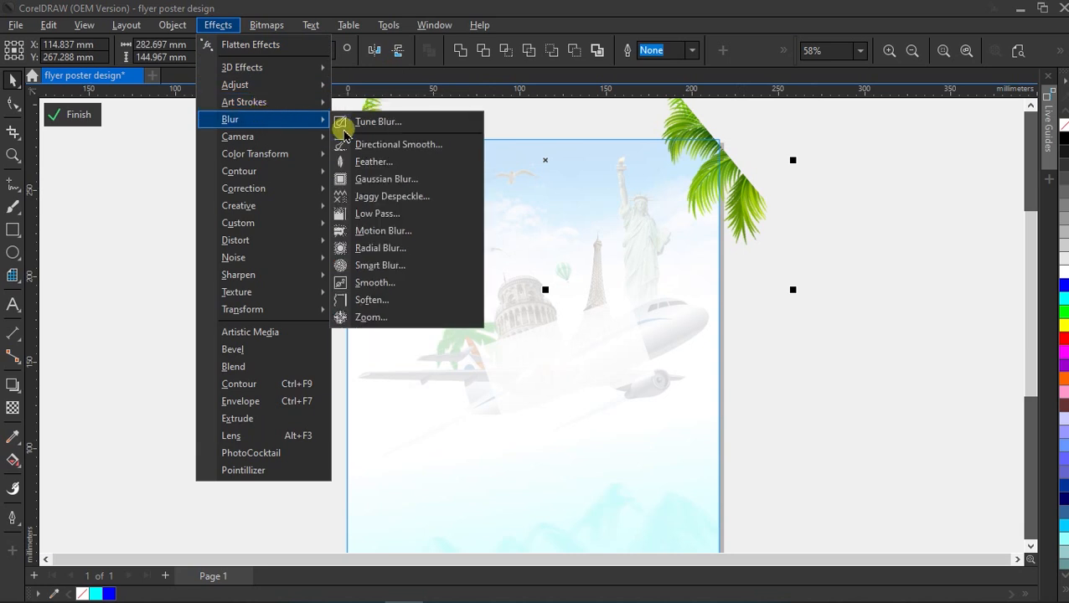
pyautogui.click(362, 232)
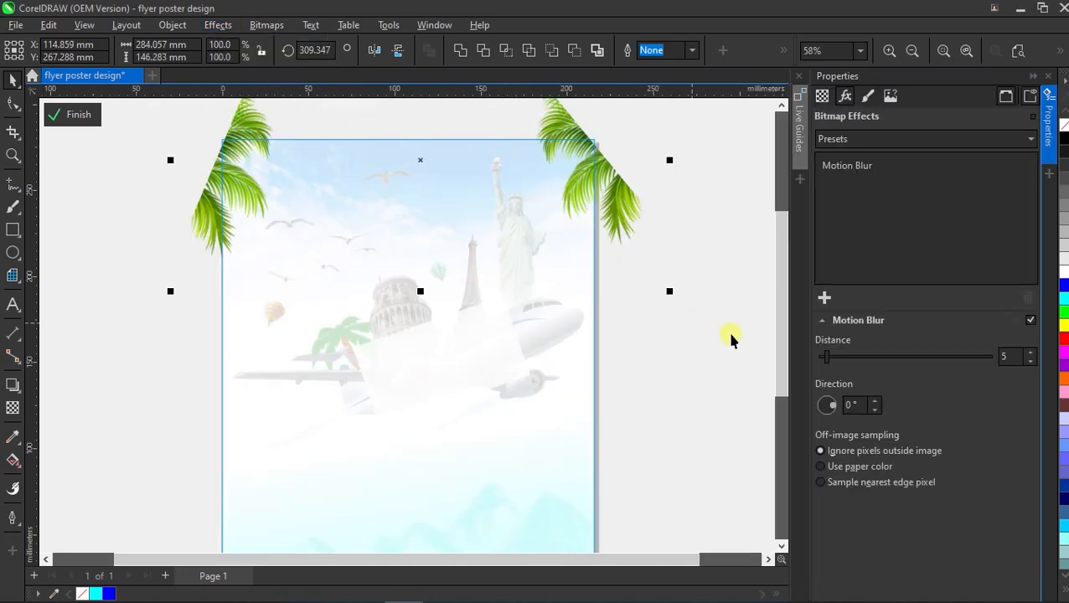
pyautogui.click(842, 358)
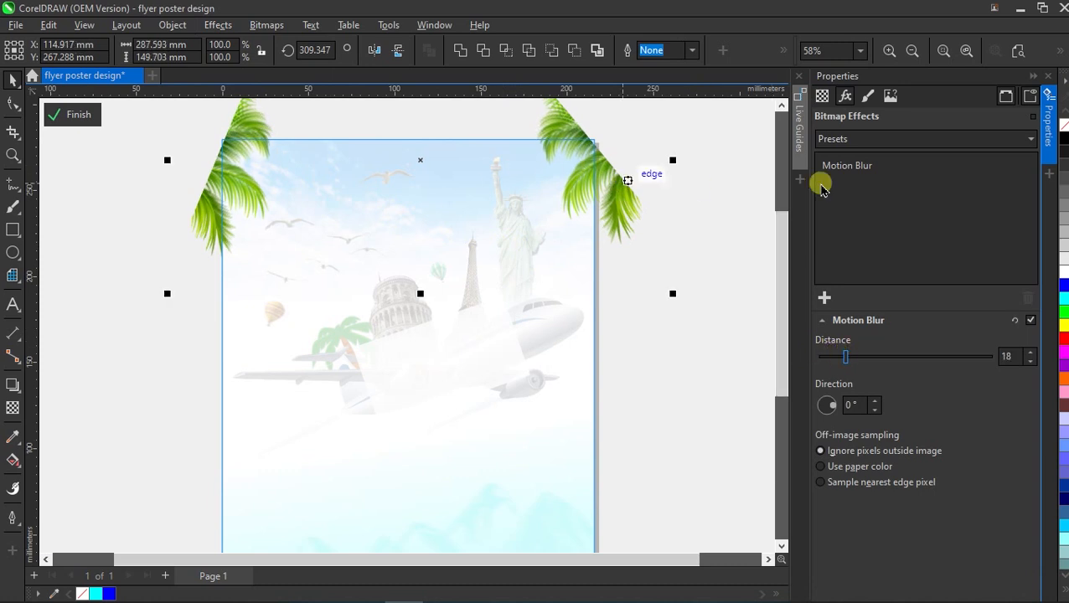
pyautogui.click(1051, 75)
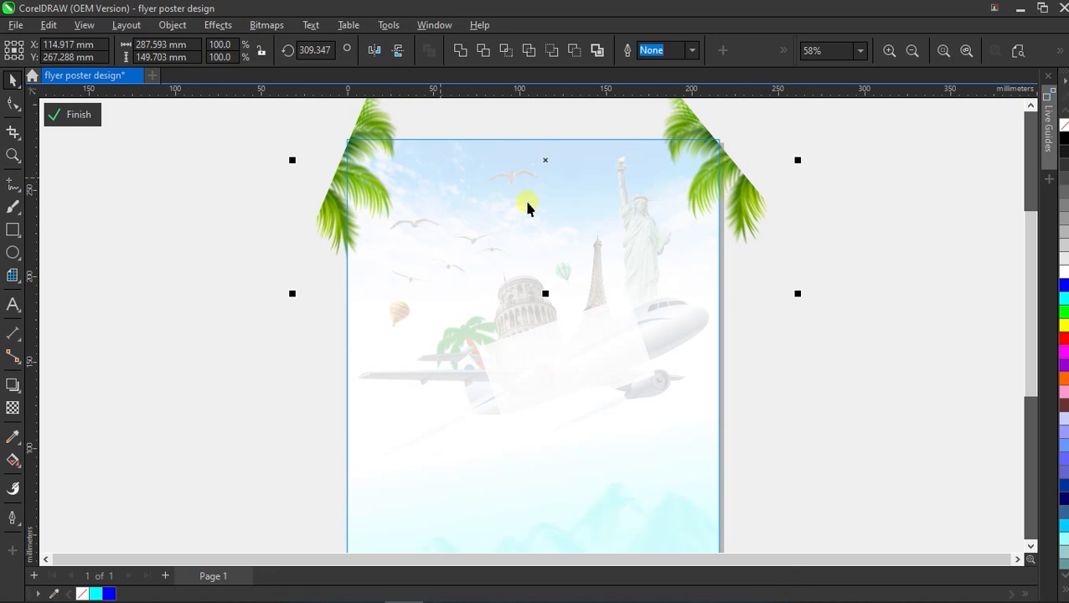
pyautogui.click(92, 119)
pyautogui.click(167, 188)
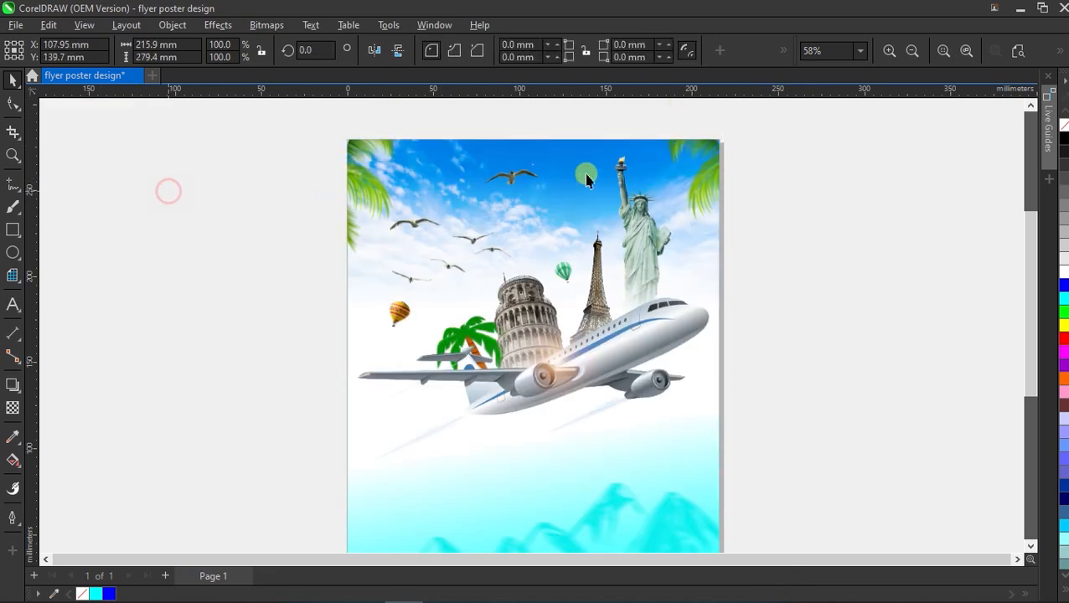
# Type the three lines CHEAP, FLIGHTS and LUXURY EXPERINCE on the poster's lower left.
pyautogui.scroll(-1, 595, 168)
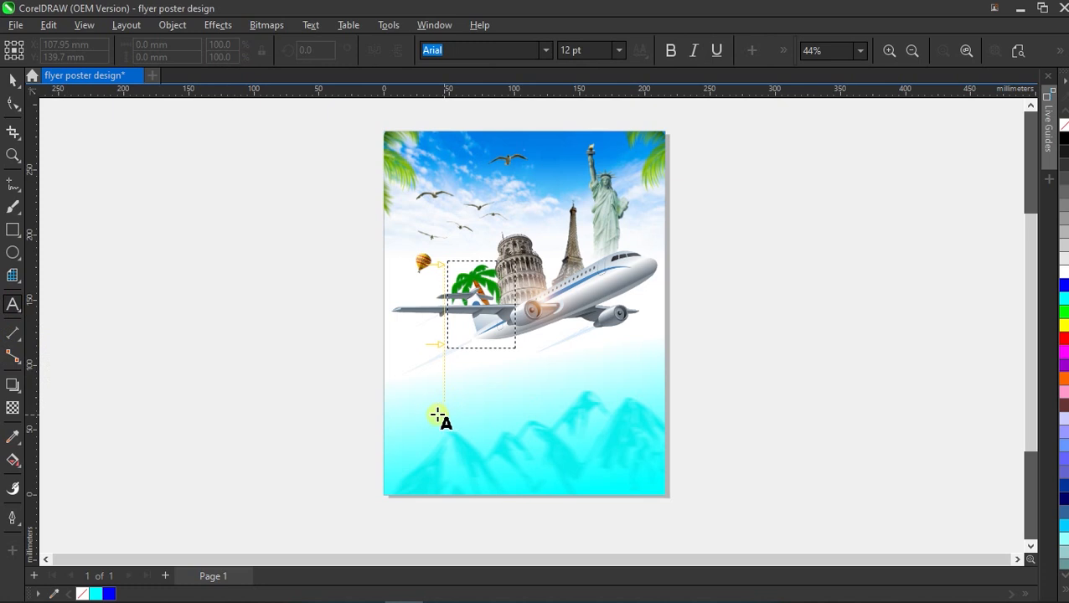
pyautogui.click(405, 396)
pyautogui.write('CHEAP')
pyautogui.press('Return')
pyautogui.write('FLIGHTS')
pyautogui.press('Return')
pyautogui.write('LUXURY EXPERINCE')
# Scale the text to 56.39 pt across the poster and break it into separate lines with Ctrl+K.
pyautogui.hotkey('ctrl', 'space')
pyautogui.moveTo(522, 430); pyautogui.dragTo(666, 478)
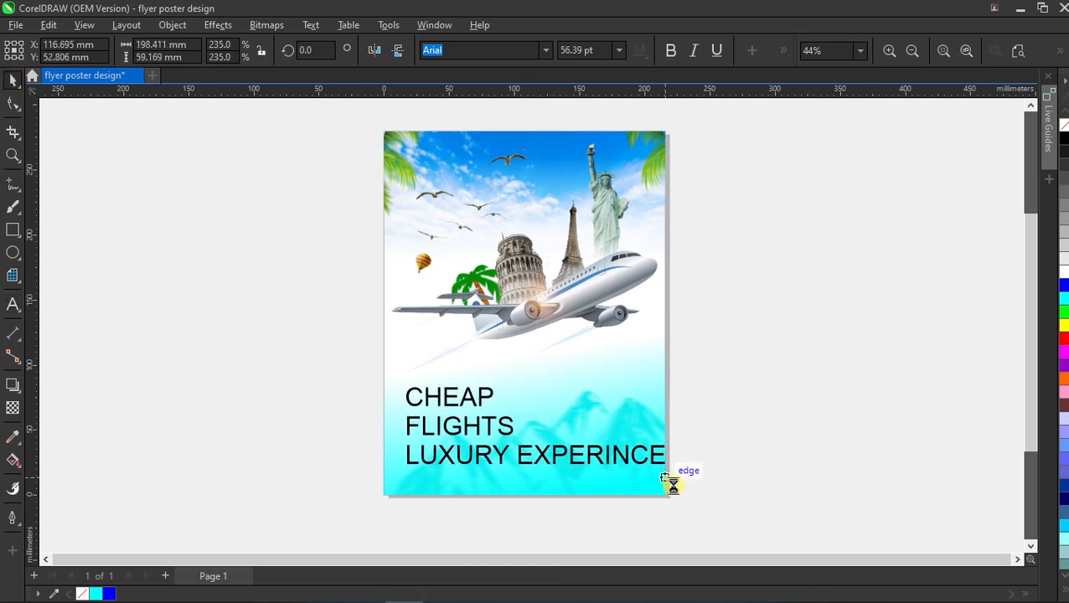
pyautogui.press('ctrl')
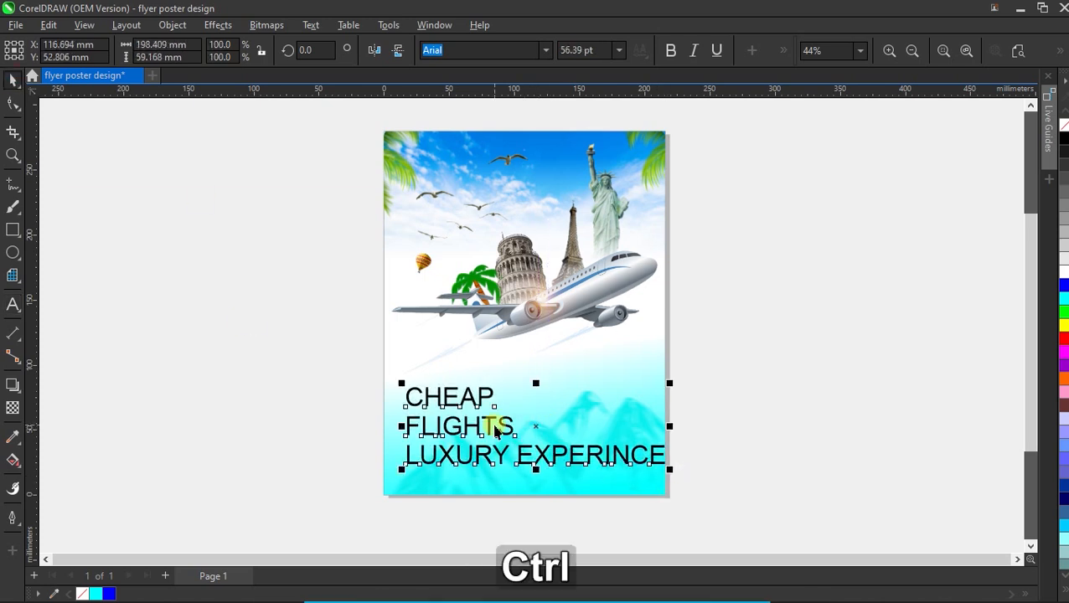
pyautogui.hotkey('ctrl', 'k')
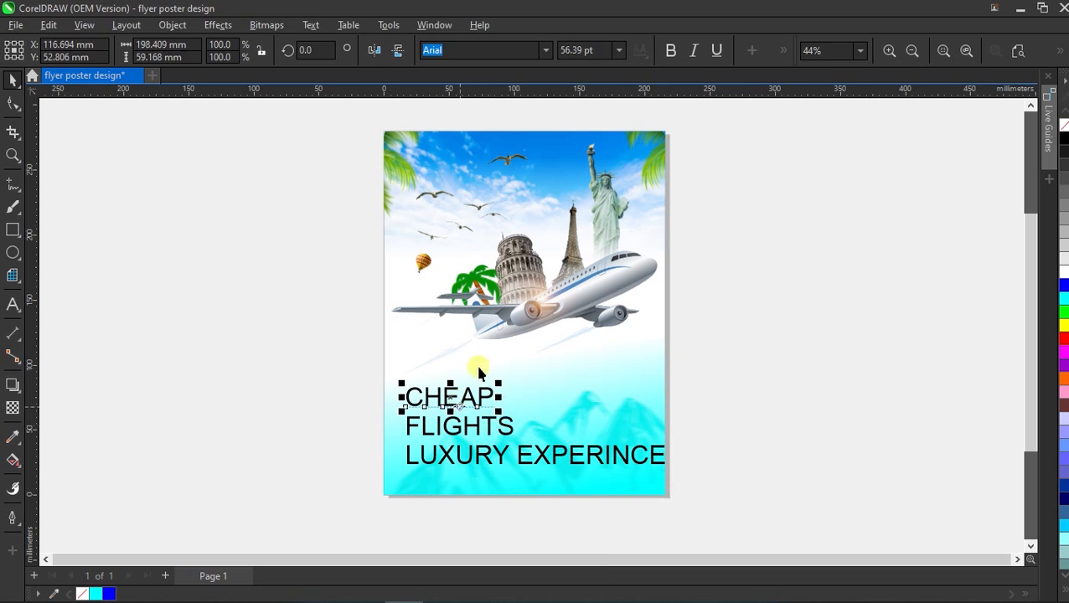
pyautogui.click(546, 50)
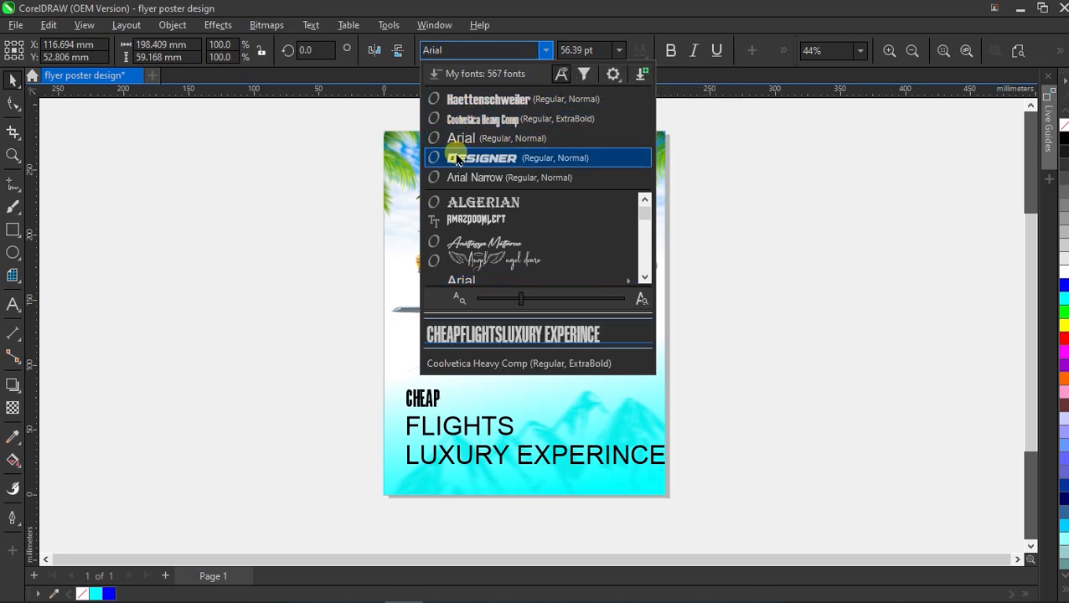
# Set CHEAP, FLIGHTS and LUXURY EXPERINCE in the Designer font and lift CHEAP higher.
pyautogui.click(517, 159)
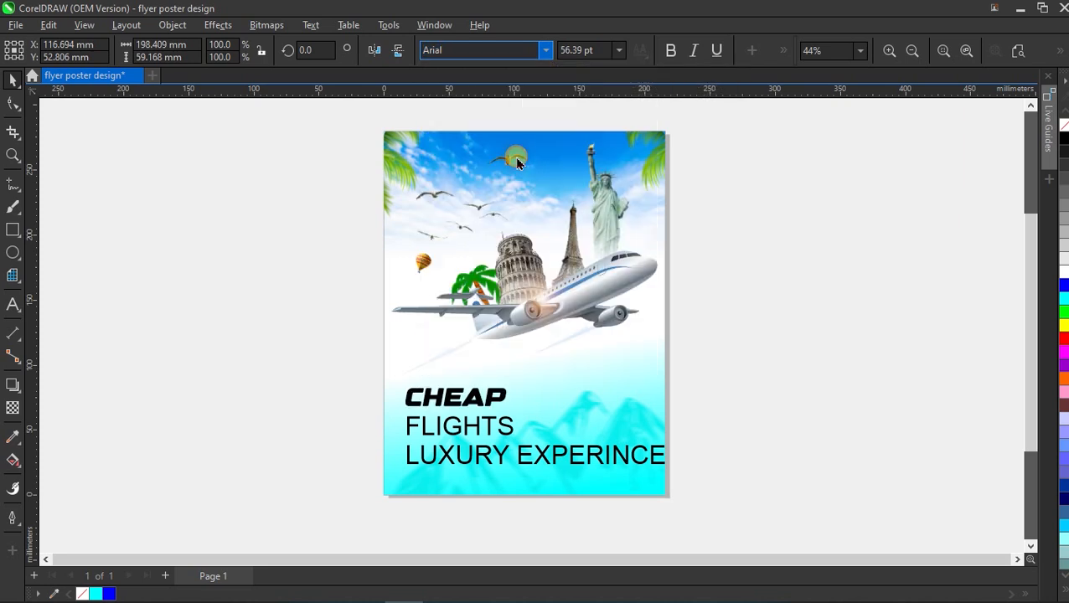
pyautogui.click(491, 429)
pyautogui.keyDown('shift'); pyautogui.click(502, 459); pyautogui.keyUp('shift')
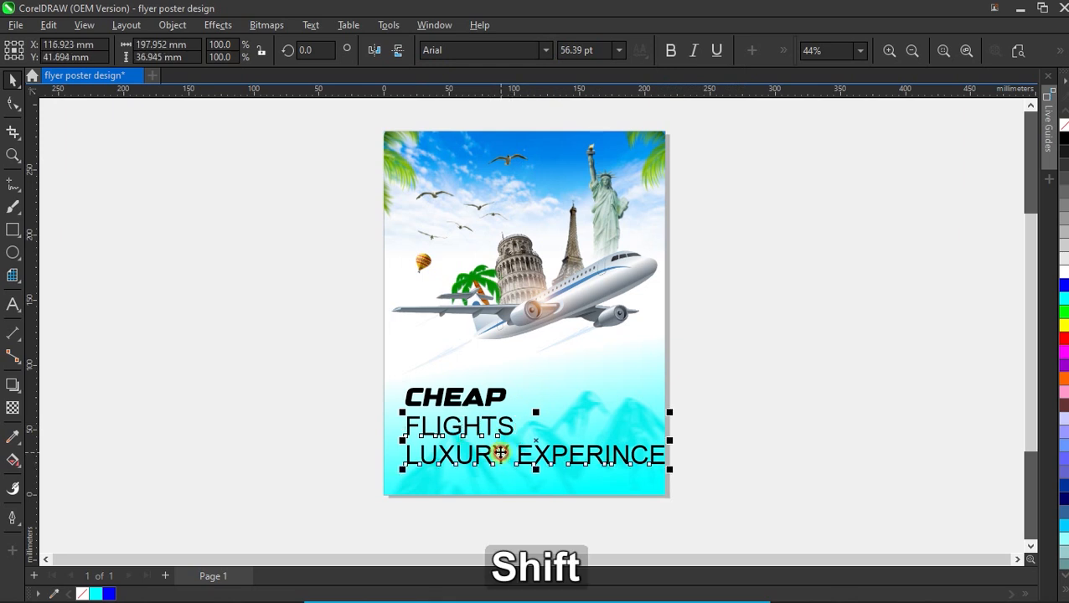
pyautogui.hotkey('ctrl', 'z')
pyautogui.click(545, 49)
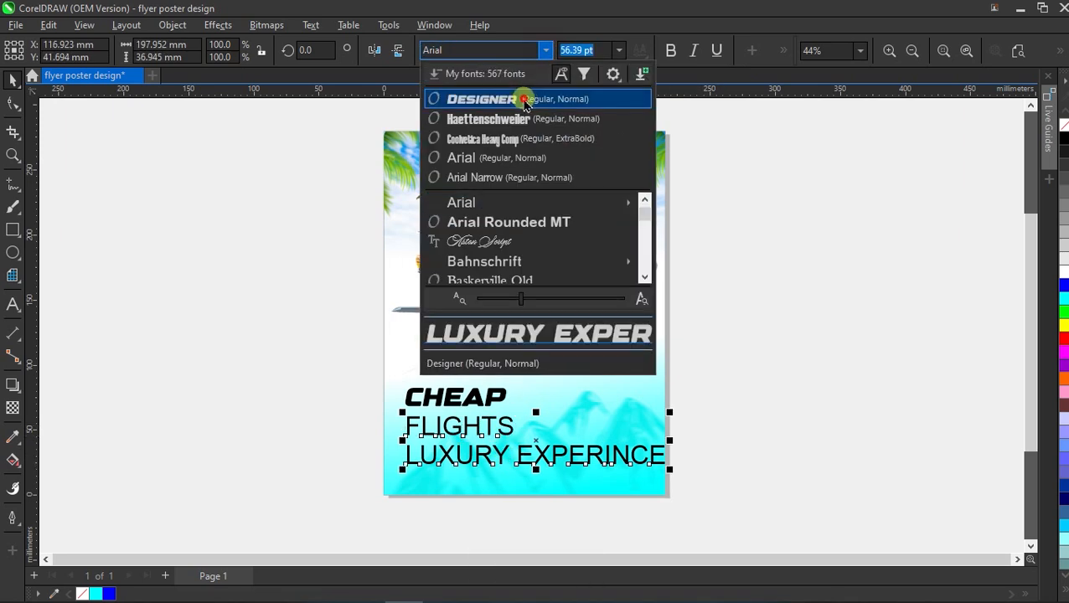
pyautogui.click(527, 101)
pyautogui.click(494, 402)
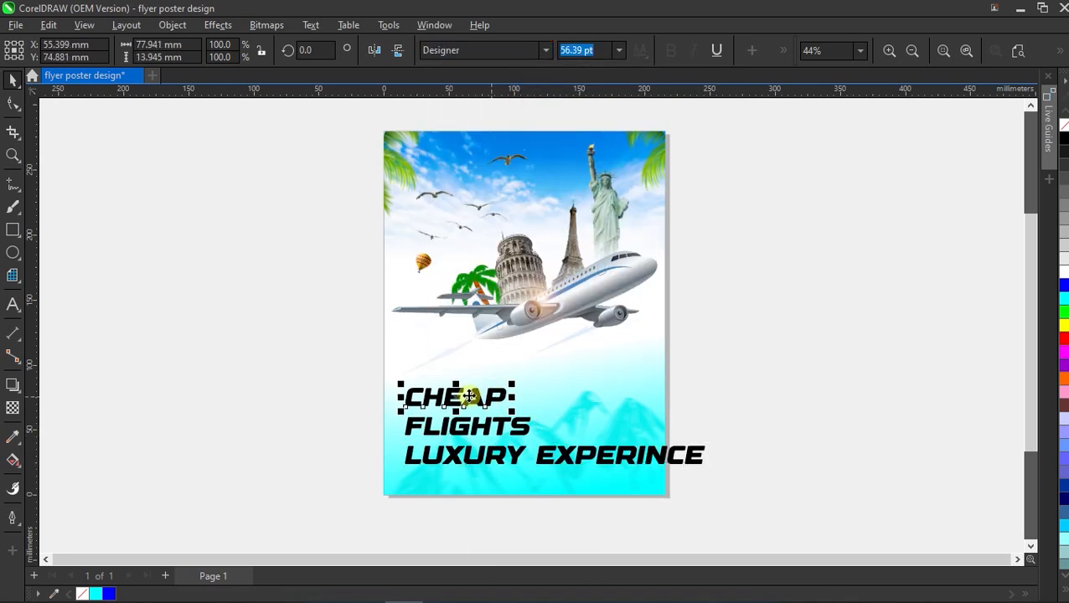
pyautogui.moveTo(470, 378); pyautogui.dragTo(496, 375)
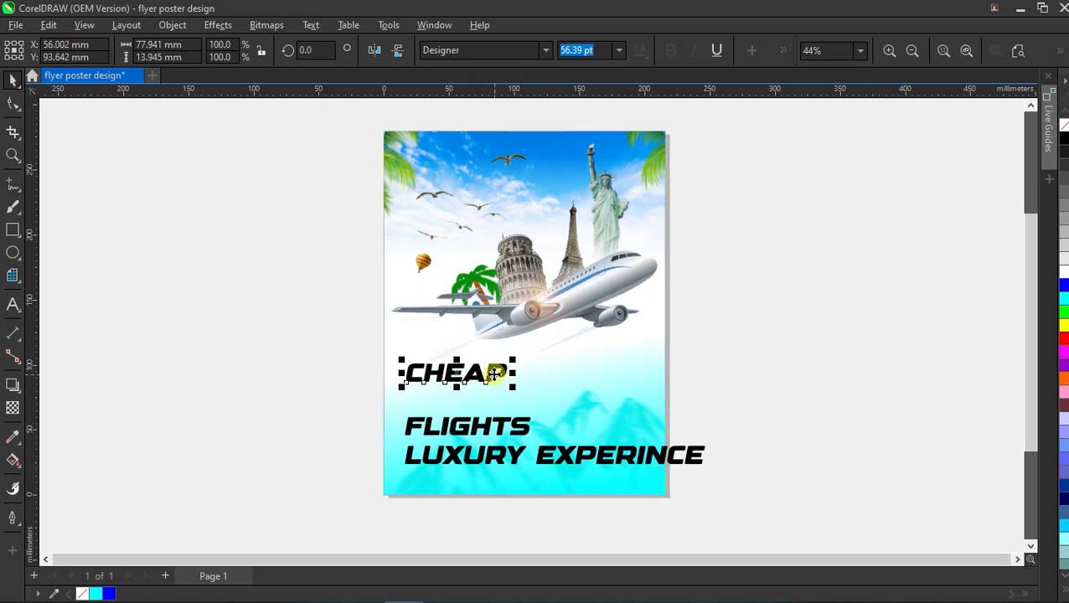
# Enlarge CHEAP and tilt it about 9.7° upward to the right.
pyautogui.click(494, 375)
pyautogui.click(495, 376)
pyautogui.moveTo(512, 388); pyautogui.dragTo(622, 407)
pyautogui.click(591, 385)
pyautogui.moveTo(623, 355); pyautogui.dragTo(617, 334)
pyautogui.click(549, 386)
pyautogui.moveTo(548, 386); pyautogui.dragTo(523, 361)
pyautogui.moveTo(593, 401); pyautogui.dragTo(571, 393)
pyautogui.moveTo(497, 357); pyautogui.dragTo(508, 368)
# Tilt FLIGHTS to match CHEAP and enlarge it beneath.
pyautogui.click(489, 427)
pyautogui.click(499, 426)
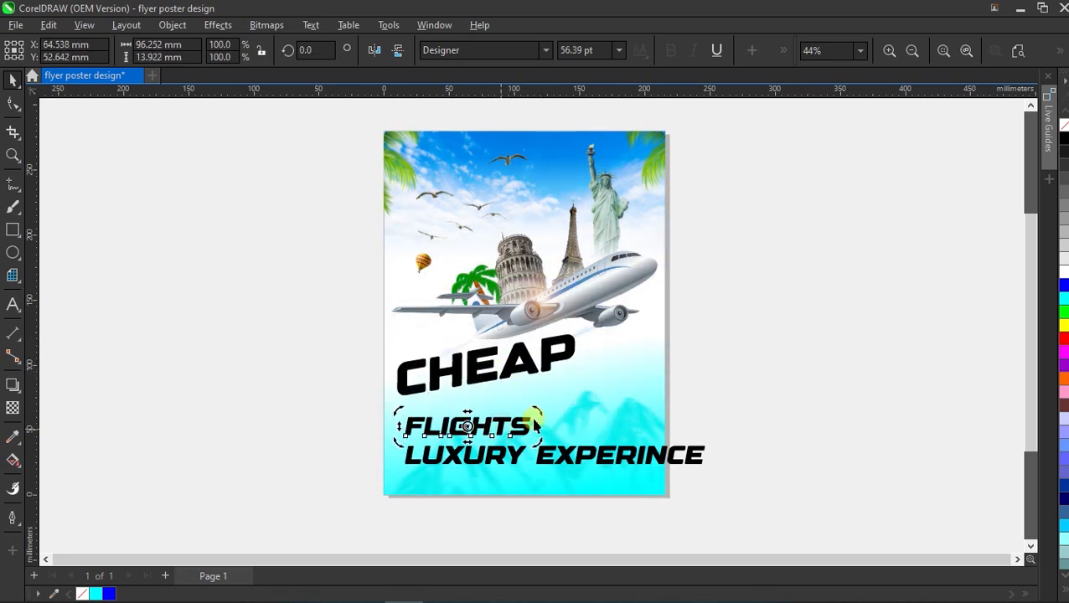
pyautogui.moveTo(536, 413); pyautogui.dragTo(713, 461)
pyautogui.click(515, 416)
pyautogui.moveTo(590, 408); pyautogui.dragTo(586, 390)
pyautogui.moveTo(677, 355); pyautogui.dragTo(667, 359)
# Tilt LUXURY EXPERINCE to match and shrink it under FLIGHTS.
pyautogui.click(554, 453)
pyautogui.click(554, 453)
pyautogui.moveTo(706, 434); pyautogui.dragTo(693, 419)
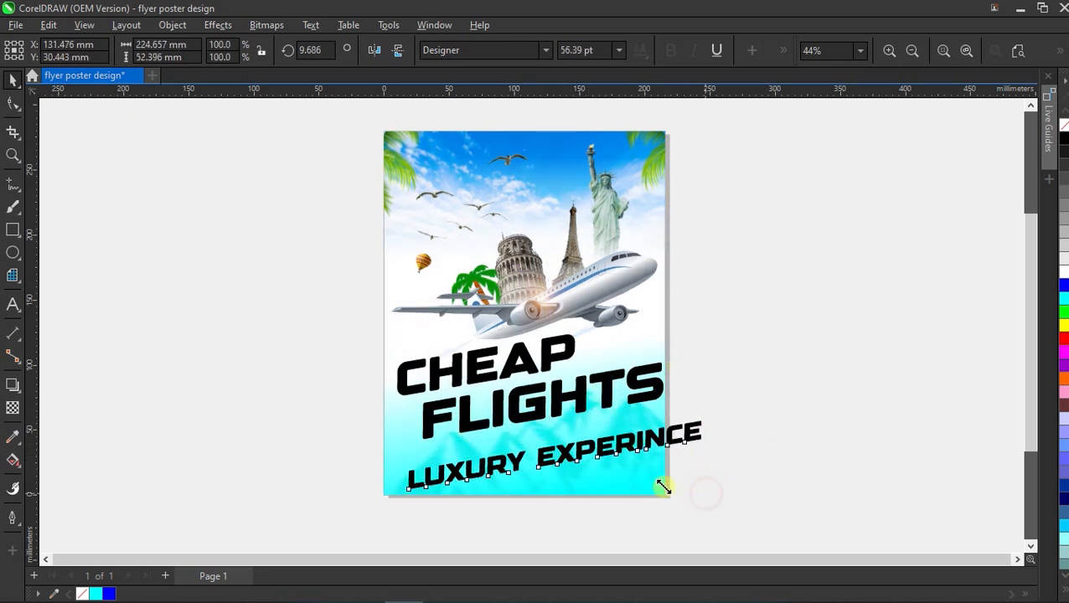
pyautogui.moveTo(703, 498); pyautogui.dragTo(586, 466)
pyautogui.moveTo(475, 445); pyautogui.dragTo(531, 438)
# Move all three headline lines lower on the poster, then reselect CHEAP.
pyautogui.moveTo(756, 315); pyautogui.dragTo(289, 477)
pyautogui.moveTo(541, 401); pyautogui.dragTo(542, 423)
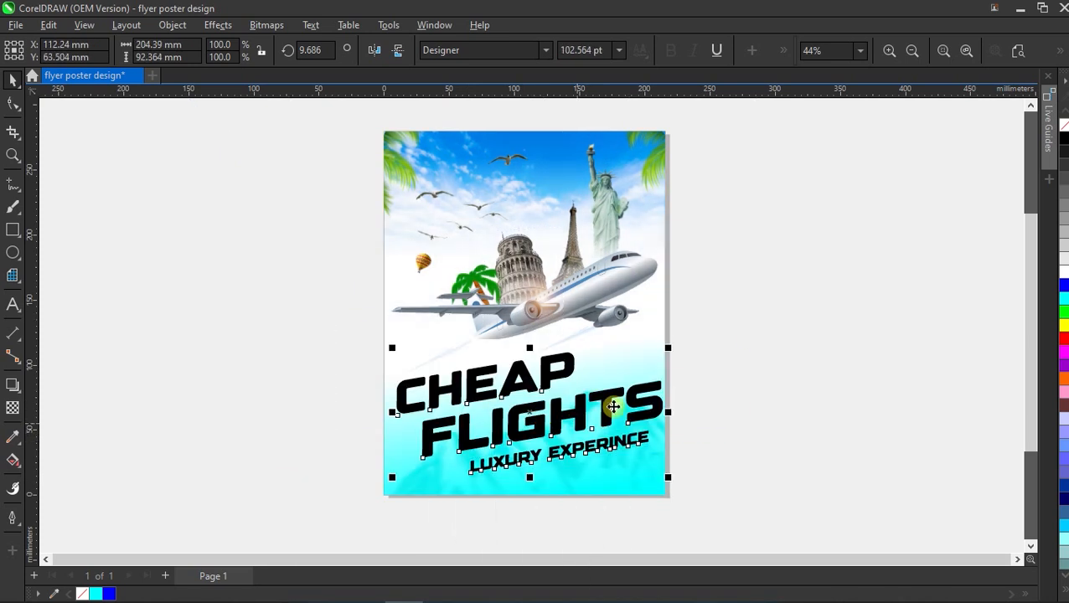
pyautogui.press('Escape')
pyautogui.click(1018, 51)
pyautogui.click(525, 387)
pyautogui.hotkey('alt', 'Tab')
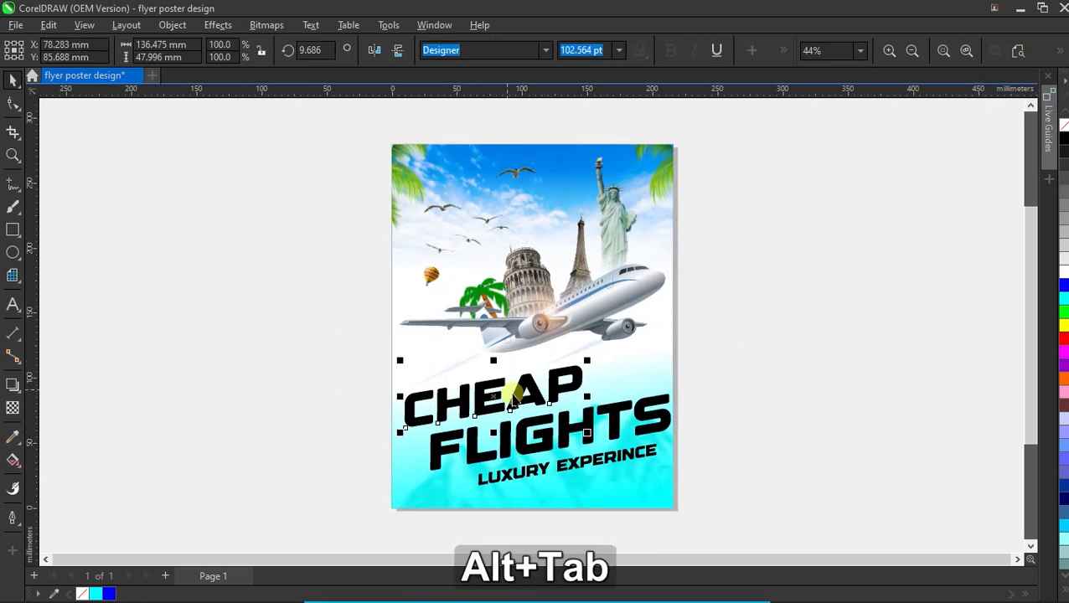
# Switch the Color docker to RGB and fill CHEAP with orange-red.
pyautogui.click(15, 521)
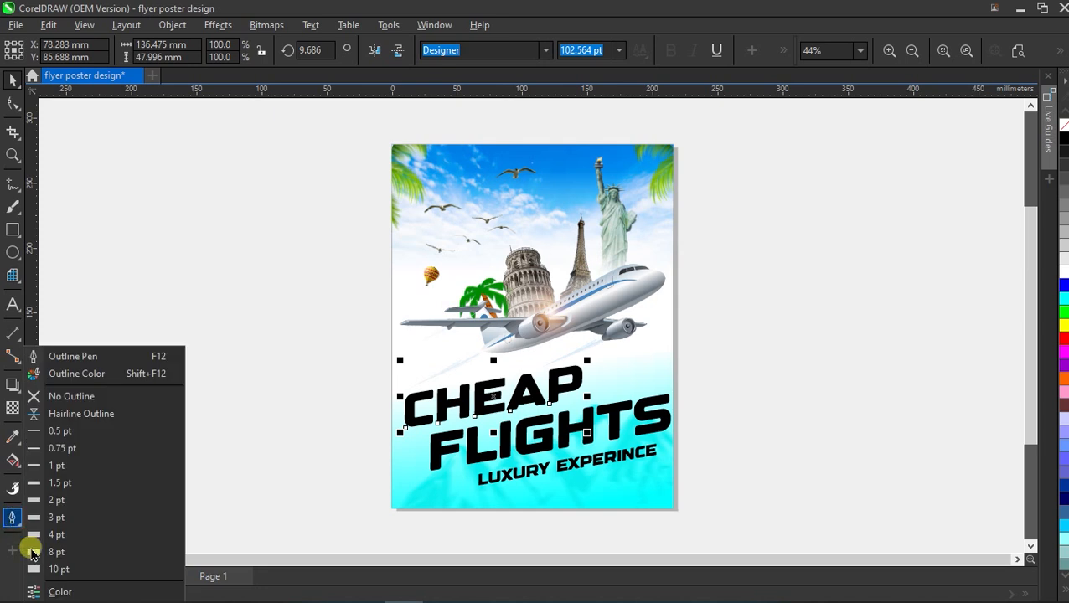
pyautogui.click(51, 588)
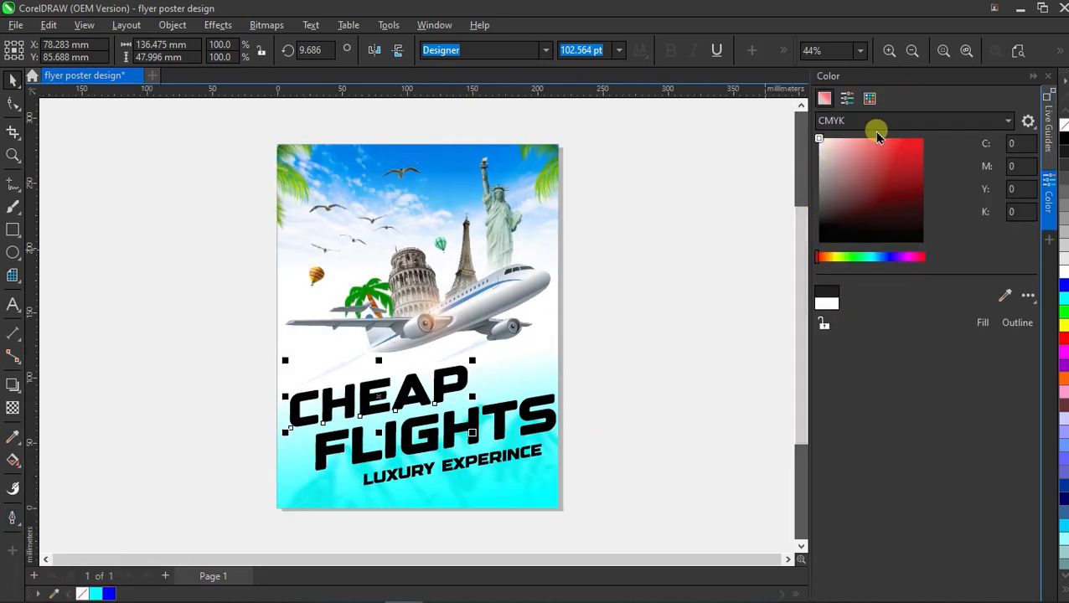
pyautogui.click(883, 117)
pyautogui.click(850, 160)
pyautogui.click(817, 323)
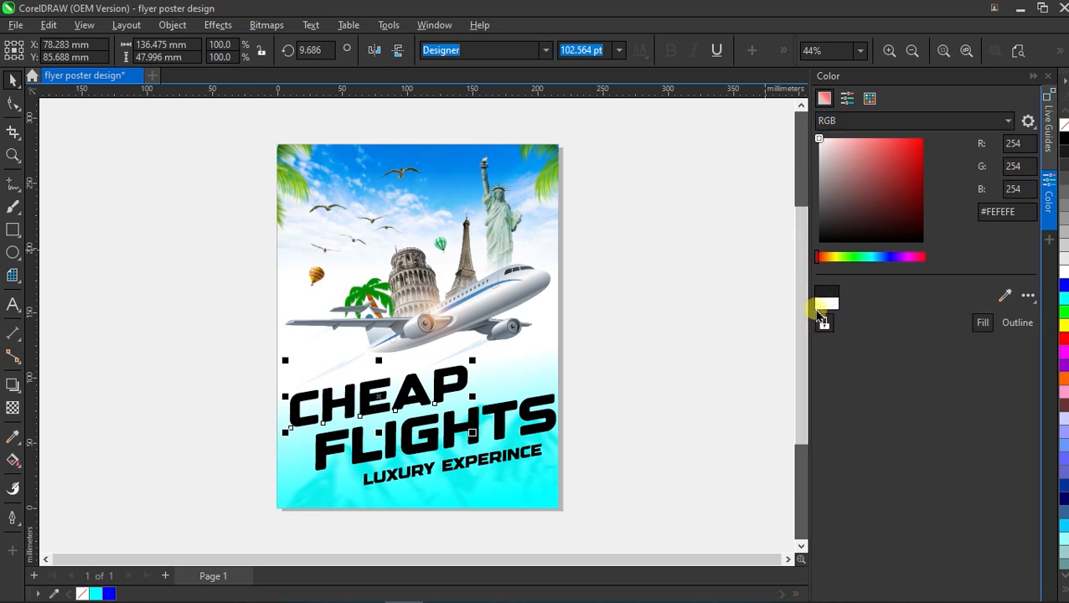
pyautogui.moveTo(819, 257); pyautogui.dragTo(823, 255)
pyautogui.click(872, 159)
pyautogui.moveTo(893, 154); pyautogui.dragTo(949, 126)
pyautogui.moveTo(822, 256); pyautogui.dragTo(820, 255)
# Fill FLIGHTS with a deep teal (#008C70).
pyautogui.click(671, 318)
pyautogui.click(511, 431)
pyautogui.moveTo(886, 256); pyautogui.dragTo(867, 256)
pyautogui.moveTo(940, 159); pyautogui.dragTo(935, 183)
# Fill LUXURY EXPERINCE with a dark orange.
pyautogui.click(506, 462)
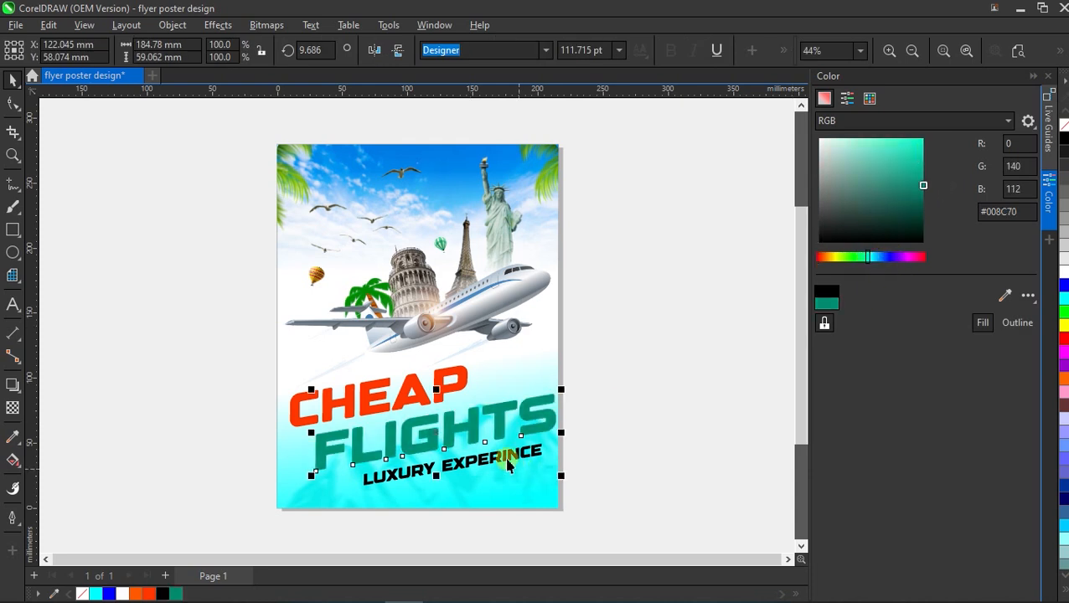
pyautogui.hotkey('alt', 'Tab')
pyautogui.moveTo(817, 257); pyautogui.dragTo(822, 257)
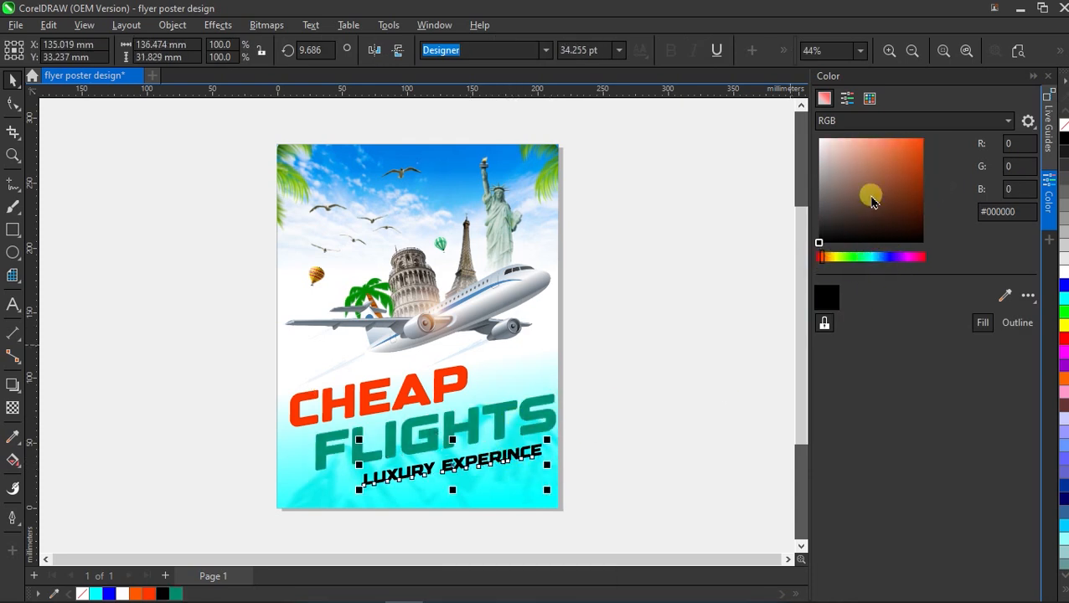
pyautogui.moveTo(871, 197); pyautogui.dragTo(935, 105)
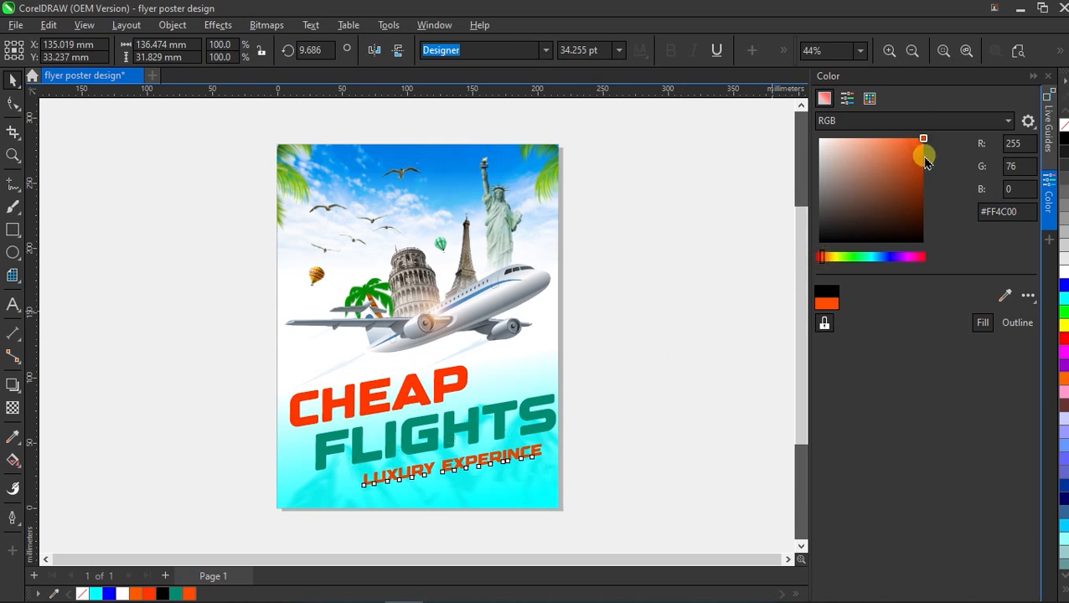
pyautogui.moveTo(926, 152); pyautogui.dragTo(924, 159)
pyautogui.click(1032, 76)
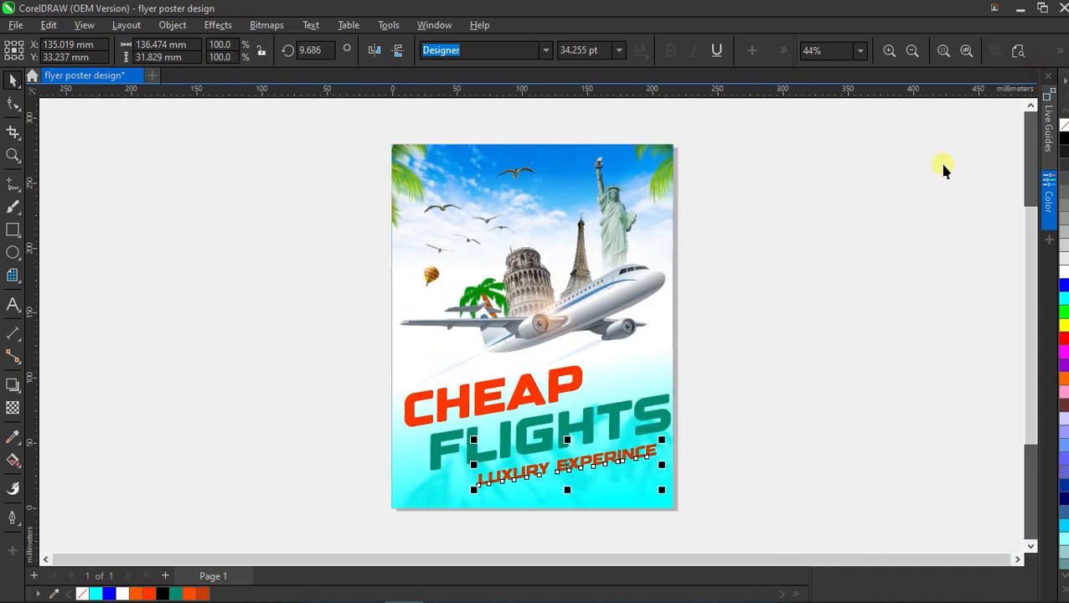
pyautogui.click(528, 494)
# Move FLIGHTS and LUXURY EXPERINCE up so the headline lines sit closer together.
pyautogui.scroll(2, 529, 494)
pyautogui.moveTo(401, 374); pyautogui.dragTo(399, 365)
pyautogui.press('Up')
pyautogui.moveTo(498, 452); pyautogui.dragTo(495, 427)
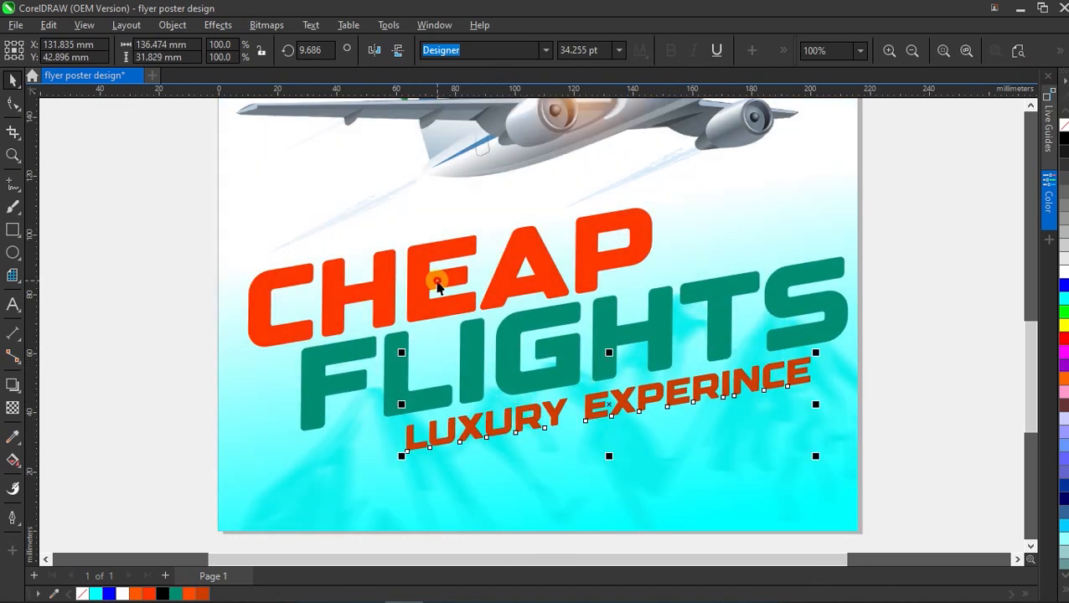
# Add a drop shadow to CHEAP, offset toward the lower right.
pyautogui.click(437, 286)
pyautogui.click(20, 387)
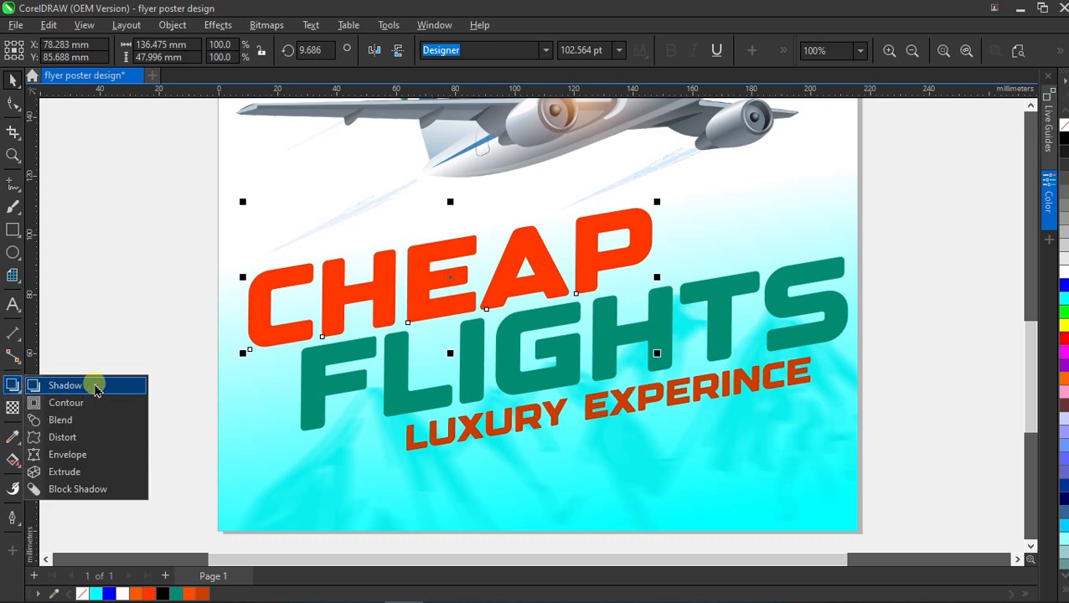
pyautogui.click(67, 386)
pyautogui.moveTo(443, 281); pyautogui.dragTo(543, 356)
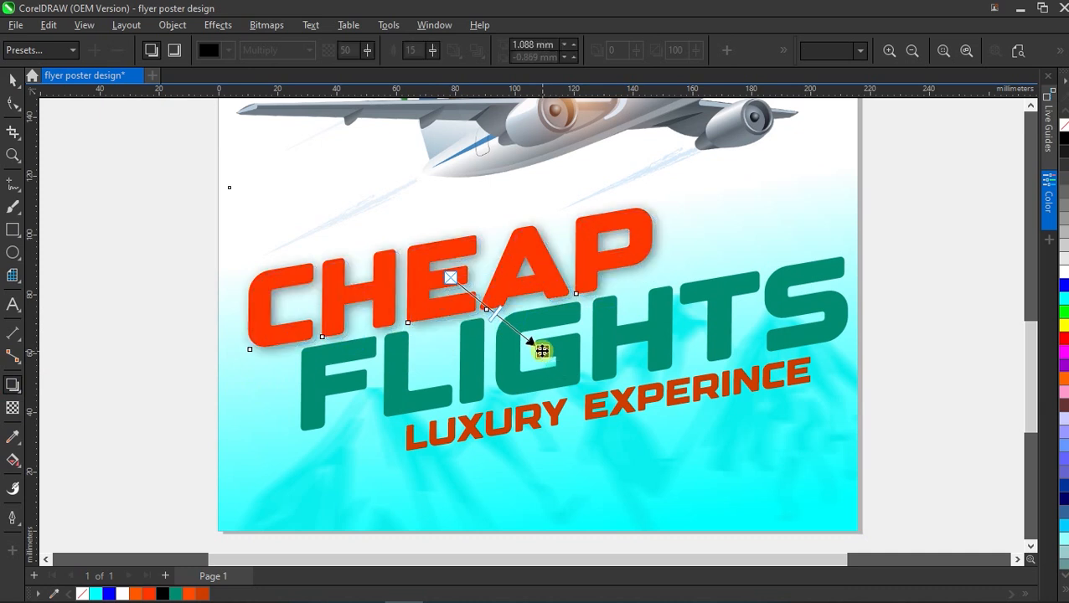
# Set the CHEAP shadow's feathering to 2 and opacity to 70.
pyautogui.moveTo(432, 51); pyautogui.dragTo(427, 55)
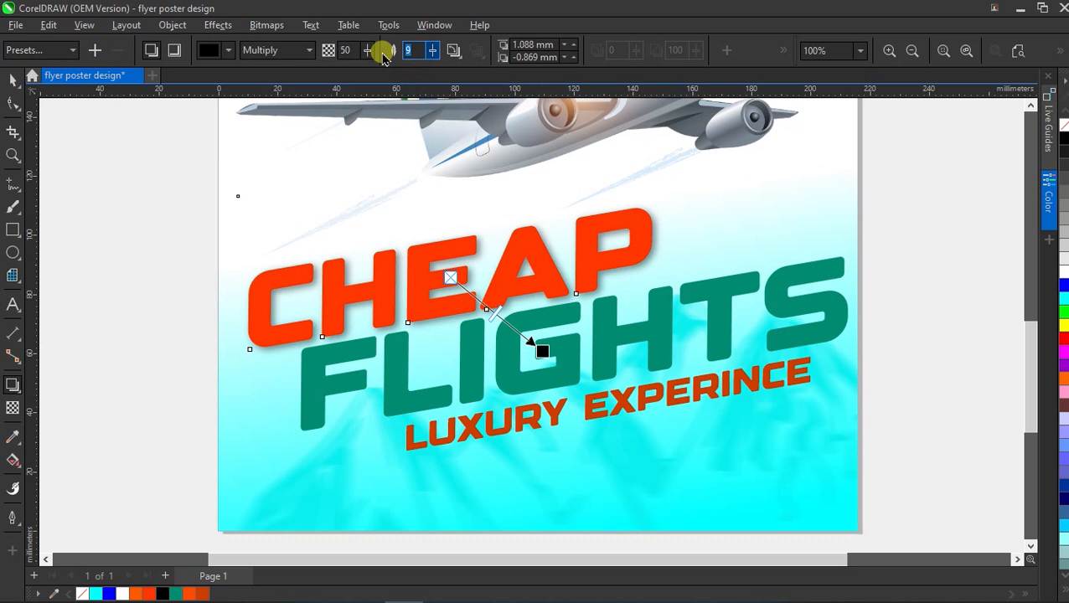
pyautogui.write('2')
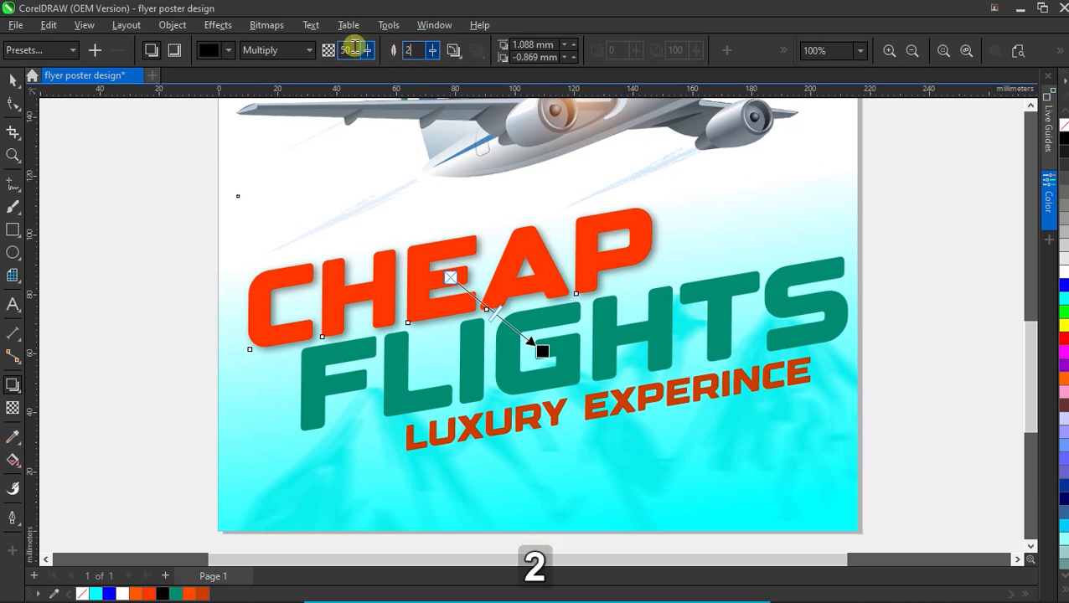
pyautogui.moveTo(354, 49); pyautogui.dragTo(327, 48)
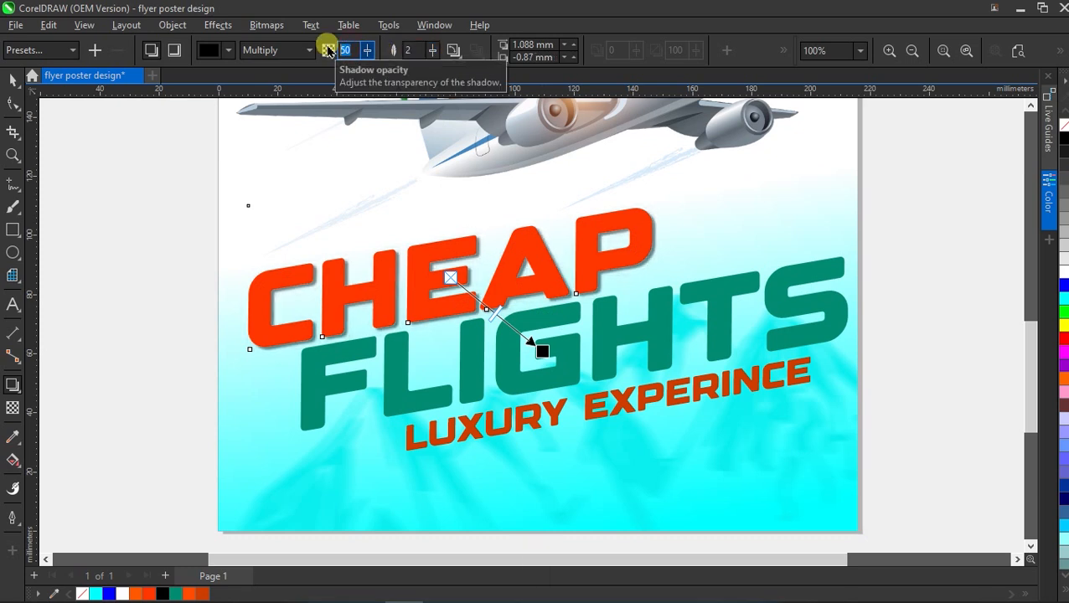
pyautogui.write('07')
pyautogui.press('BackSpace')
pyautogui.press('BackSpace')
pyautogui.write('70')
pyautogui.press('Return')
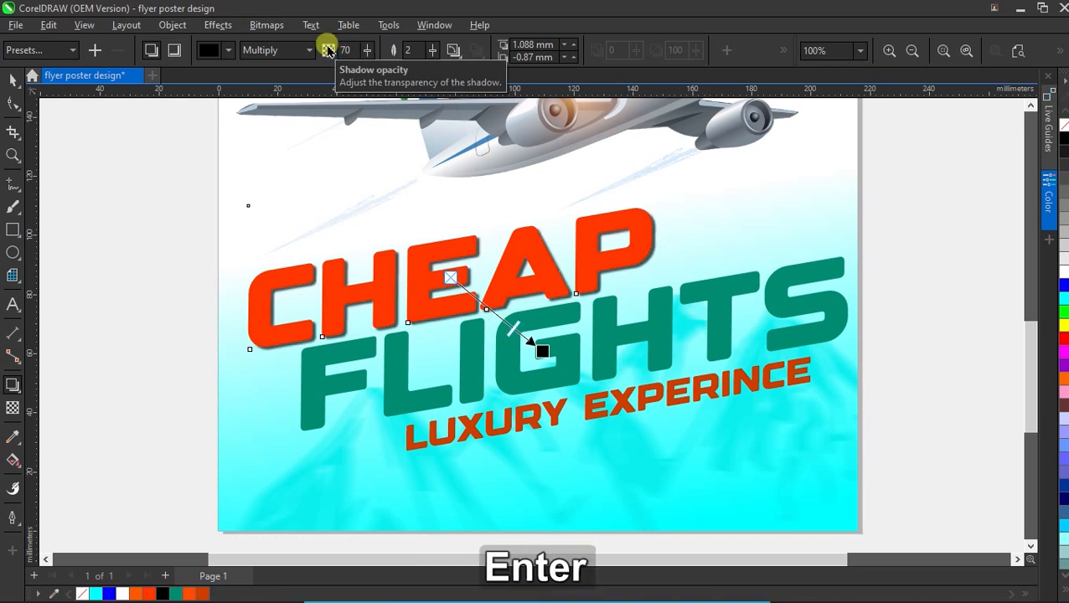
pyautogui.click(14, 79)
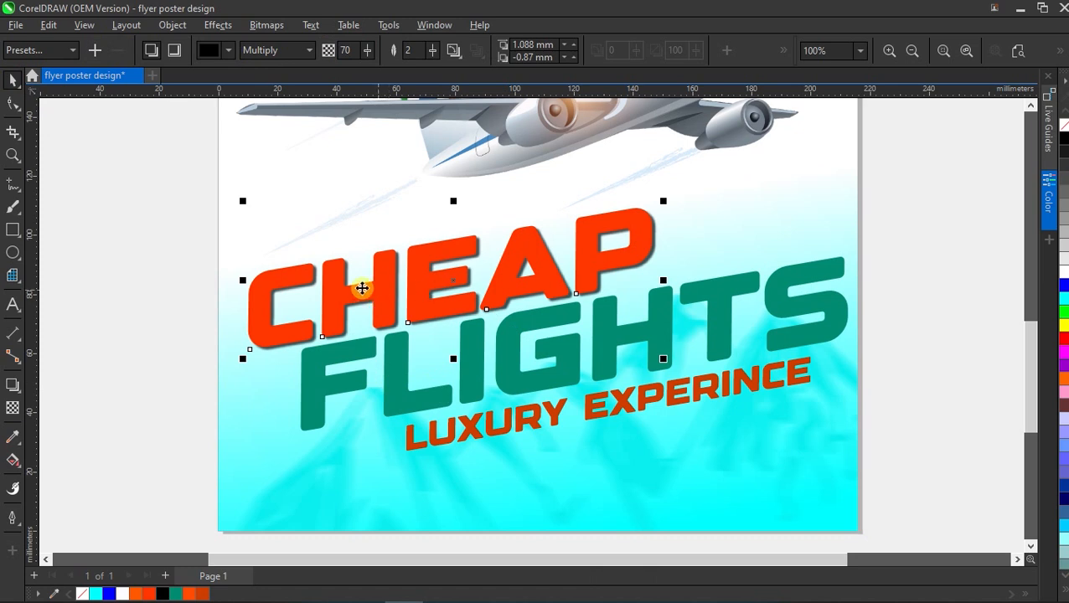
# Copy CHEAP's drop shadow onto FLIGHTS and LUXURY EXPERINCE with the Attributes Eyedropper.
pyautogui.click(153, 327)
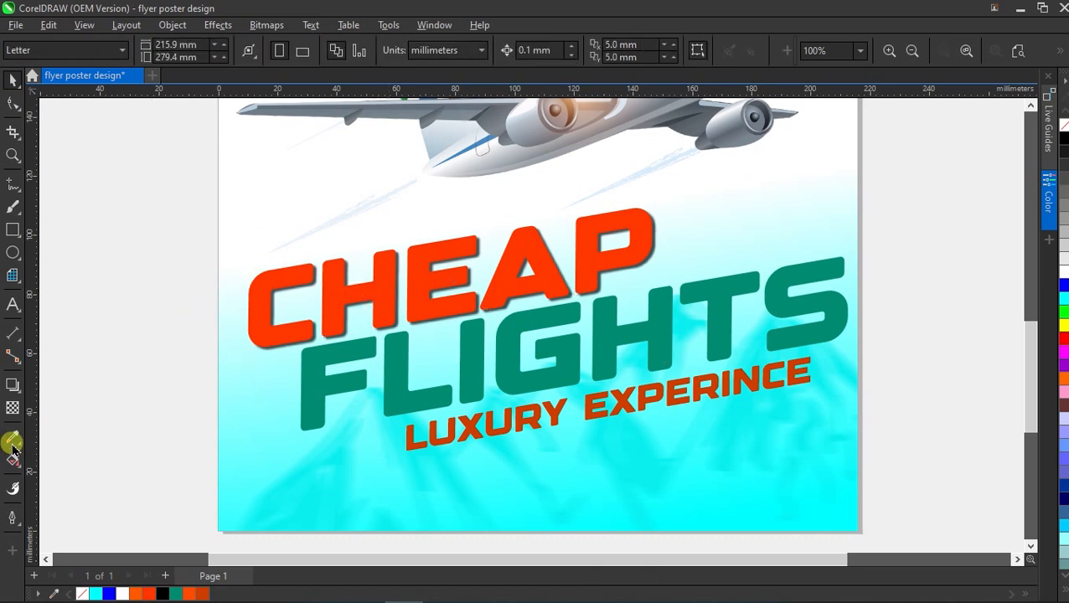
pyautogui.click(13, 448)
pyautogui.click(63, 457)
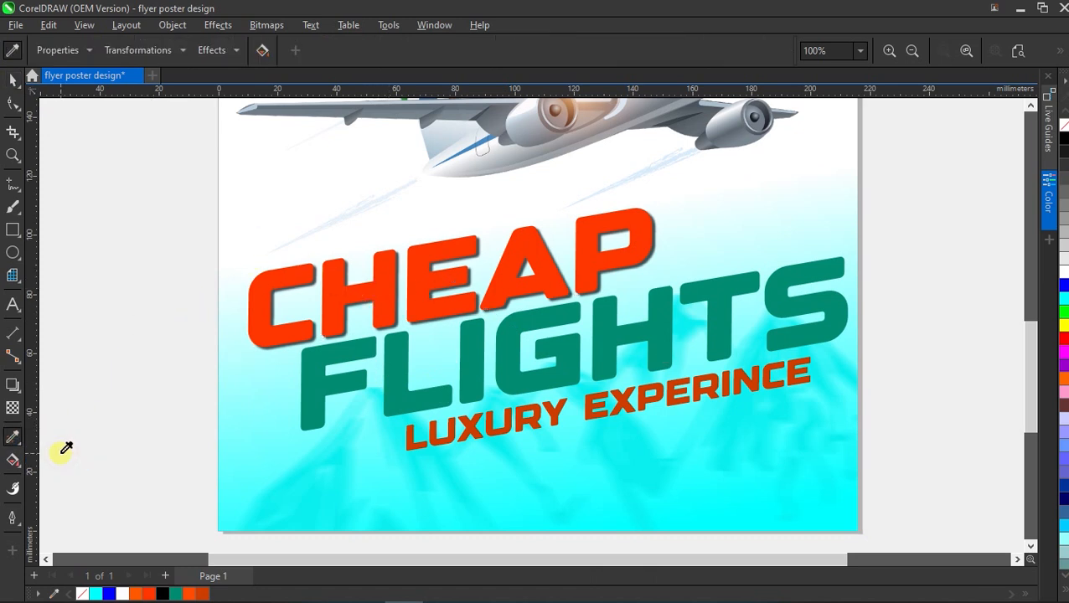
pyautogui.click(212, 50)
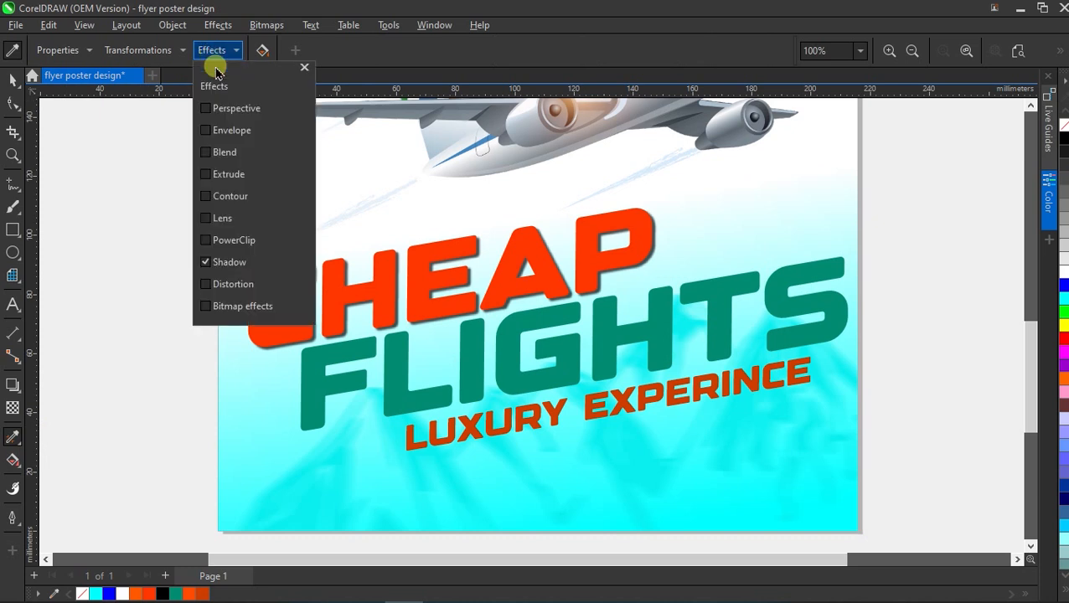
pyautogui.click(304, 67)
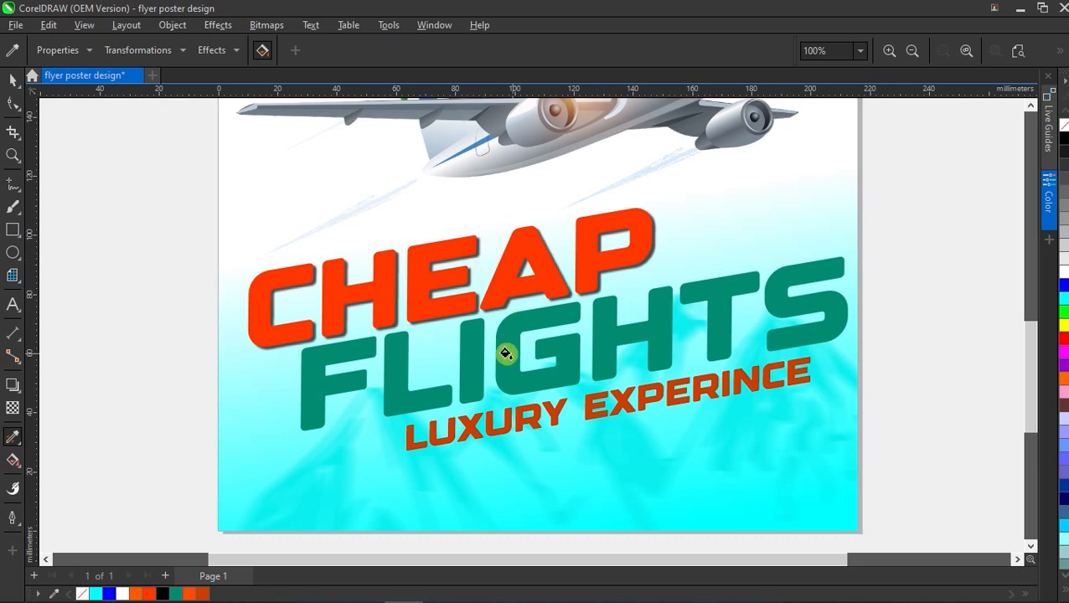
pyautogui.click(617, 399)
pyautogui.scroll(-3, 516, 379)
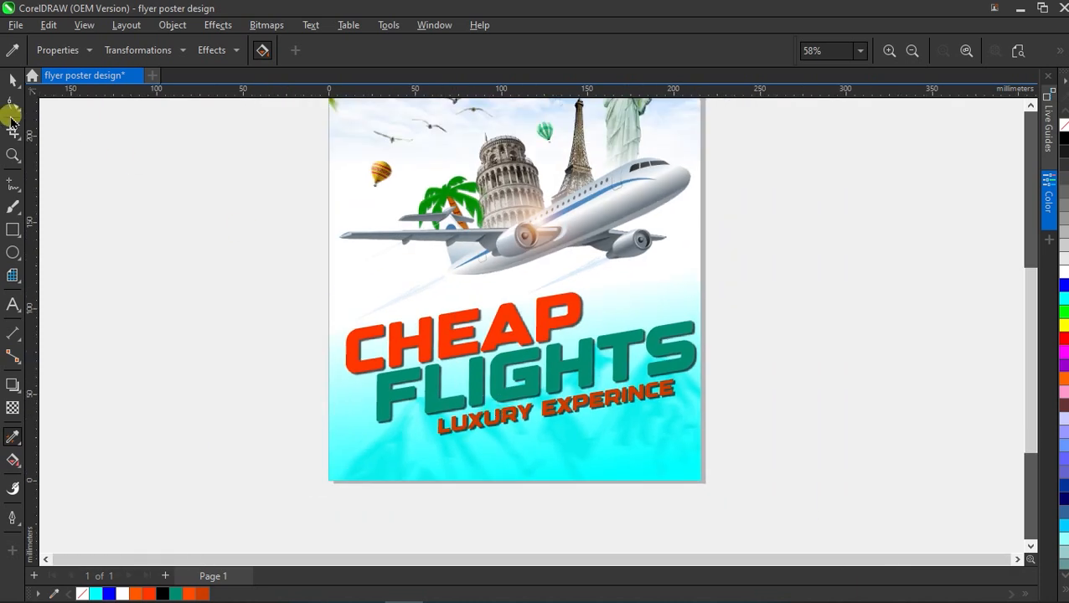
pyautogui.click(13, 78)
pyautogui.scroll(-2, 167, 235)
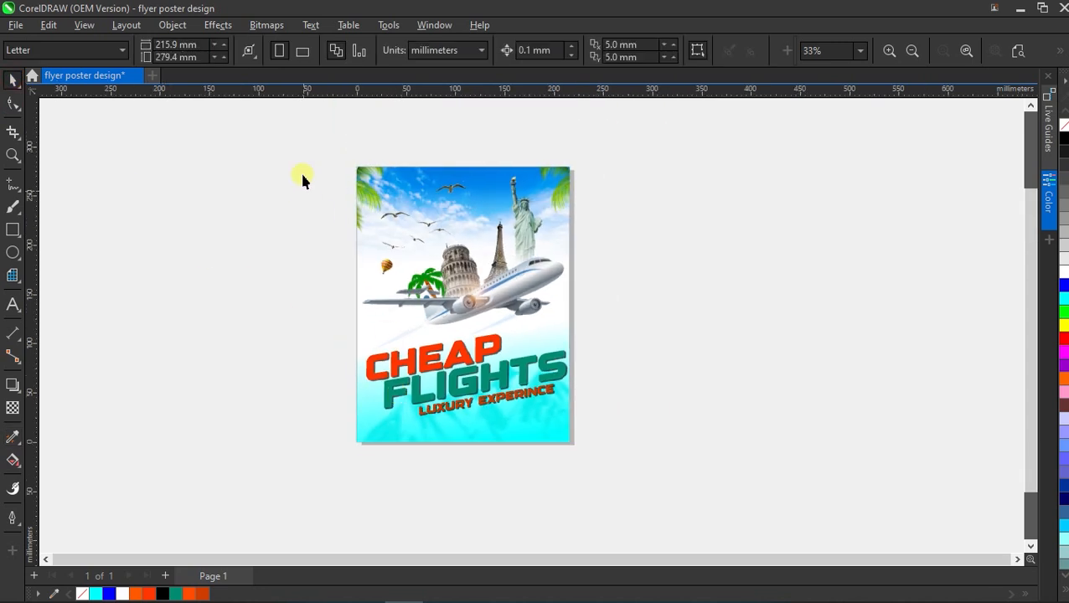
# Select all flyer objects with Ctrl+A and group them.
pyautogui.hotkey('ctrl', 'a')
pyautogui.rightClick(429, 279)
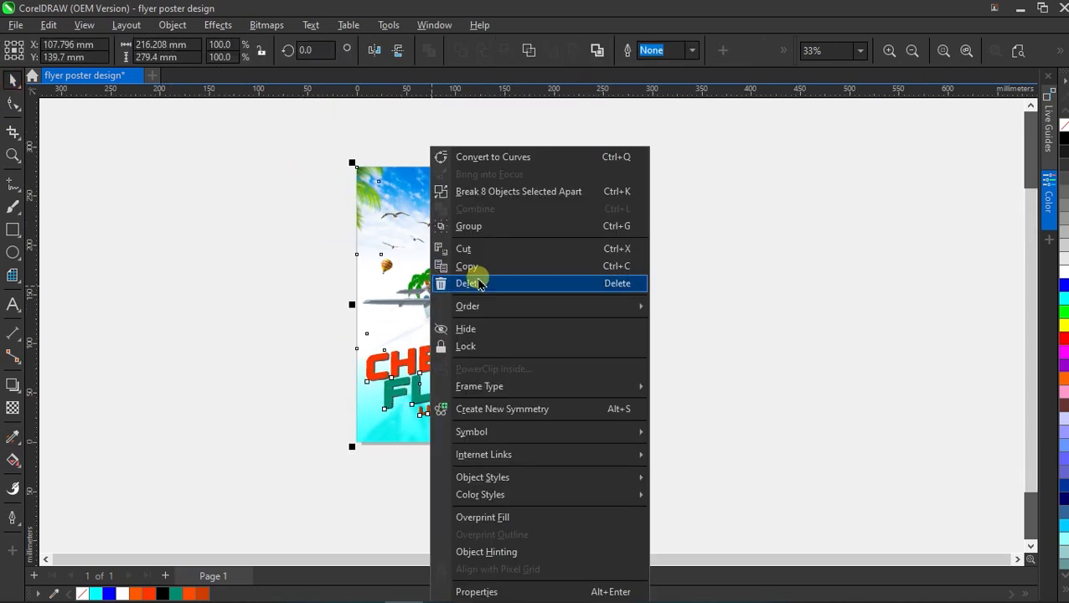
pyautogui.click(573, 226)
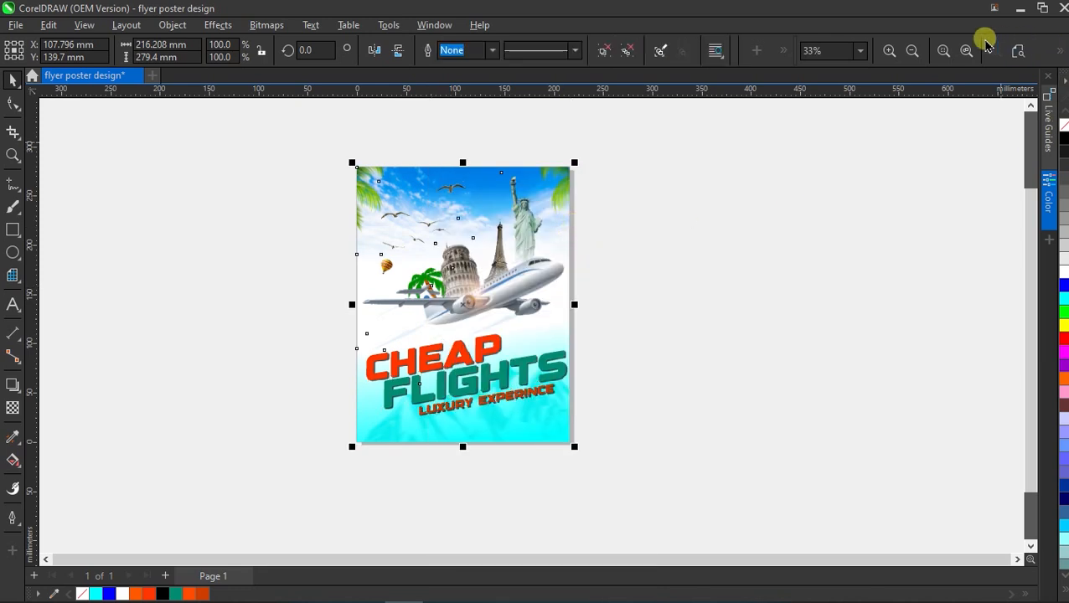
# Zoom to fit the flyer and show it in Full-screen Preview.
pyautogui.click(943, 50)
pyautogui.click(824, 249)
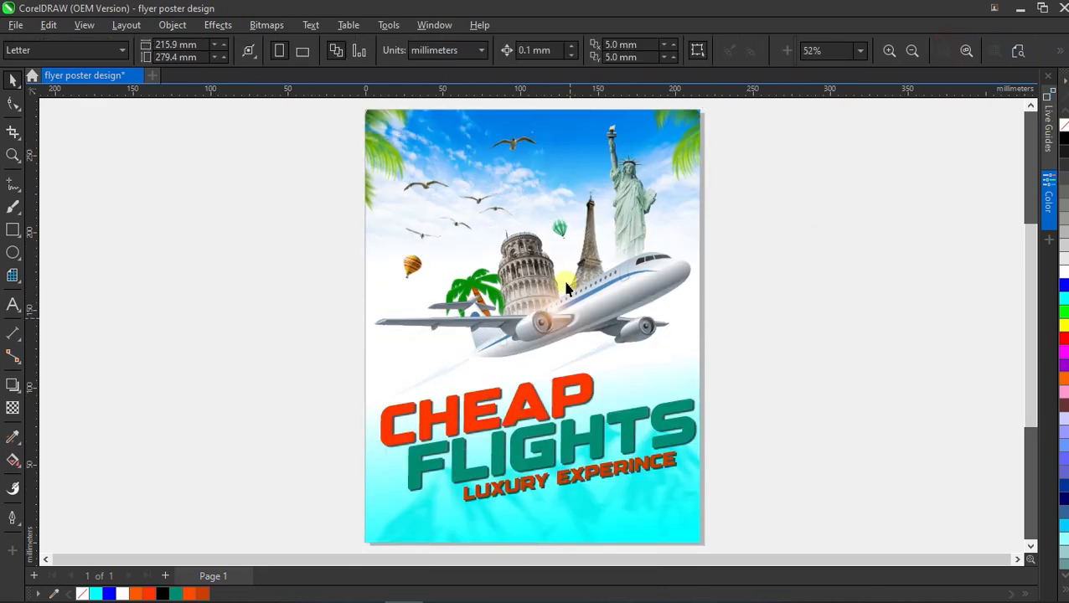
pyautogui.rightClick(774, 210)
pyautogui.click(787, 216)
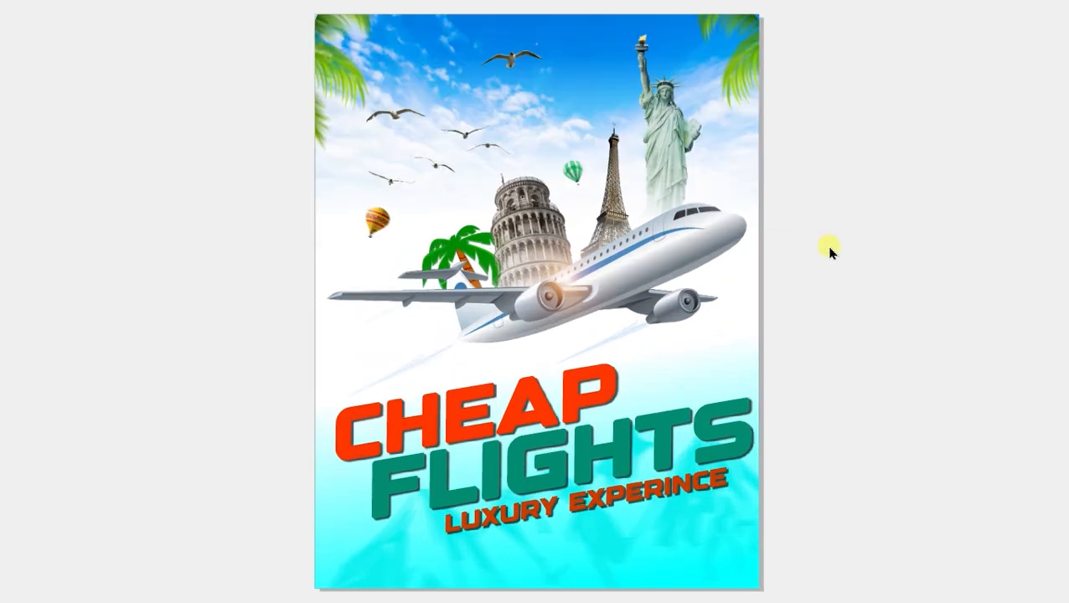